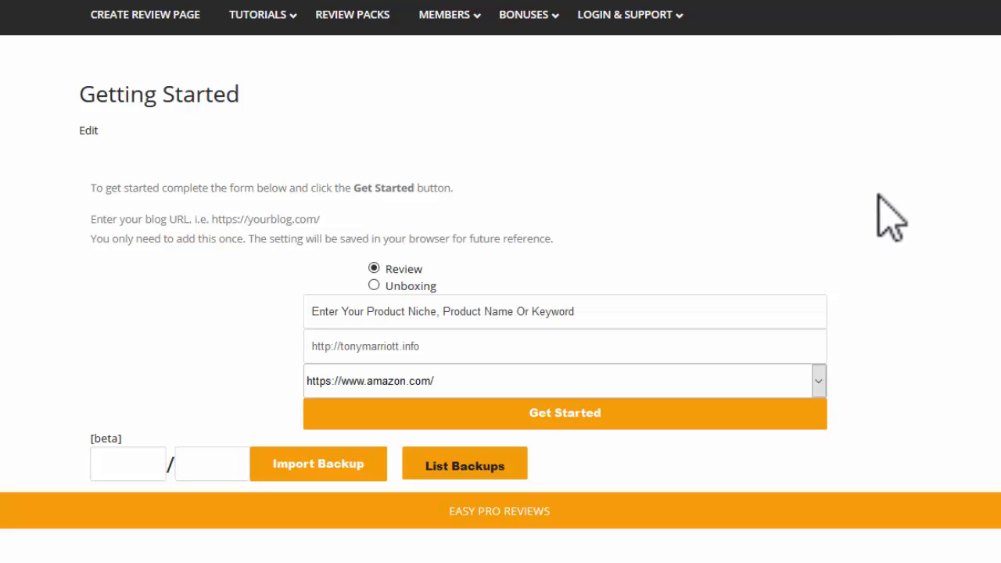
Enter "Electric guitar" as the product keyword for the review
left_click(483, 311)
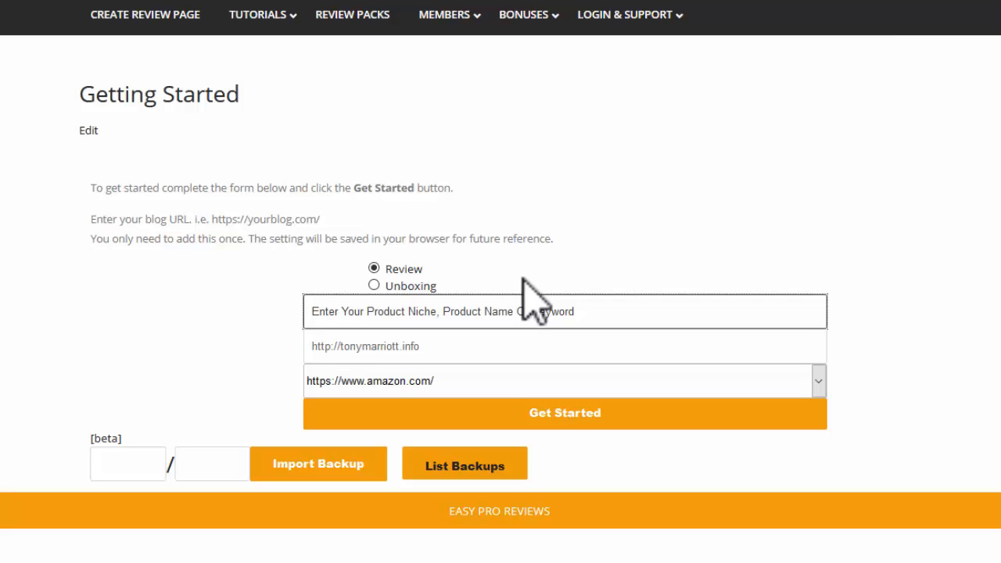
type("E")
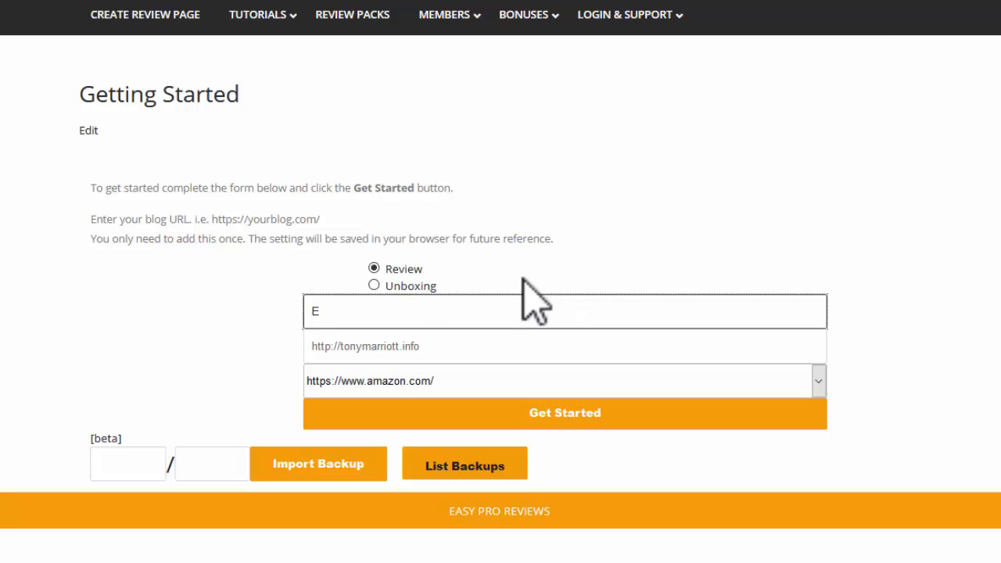
type("lectric guitar")
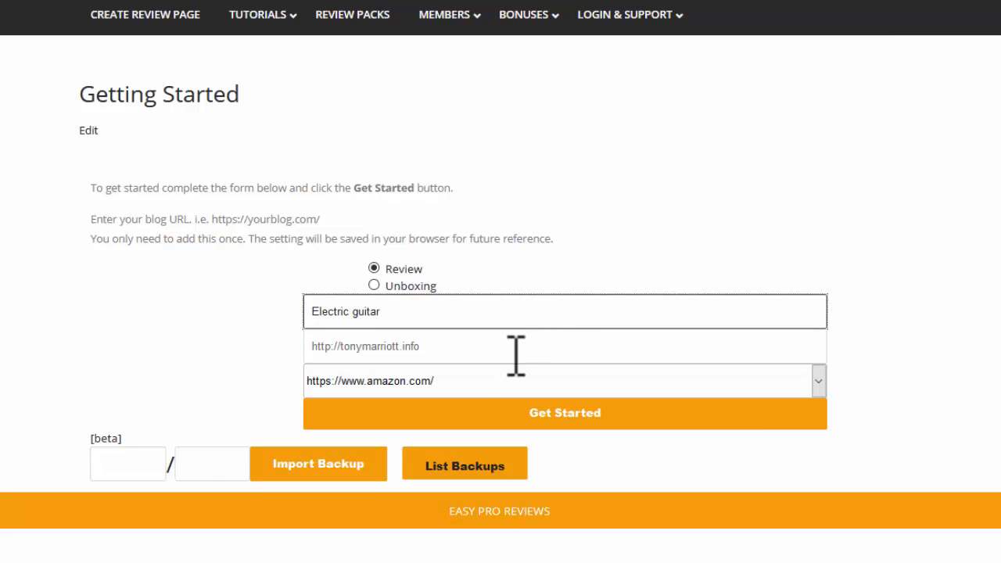
left_click(454, 346)
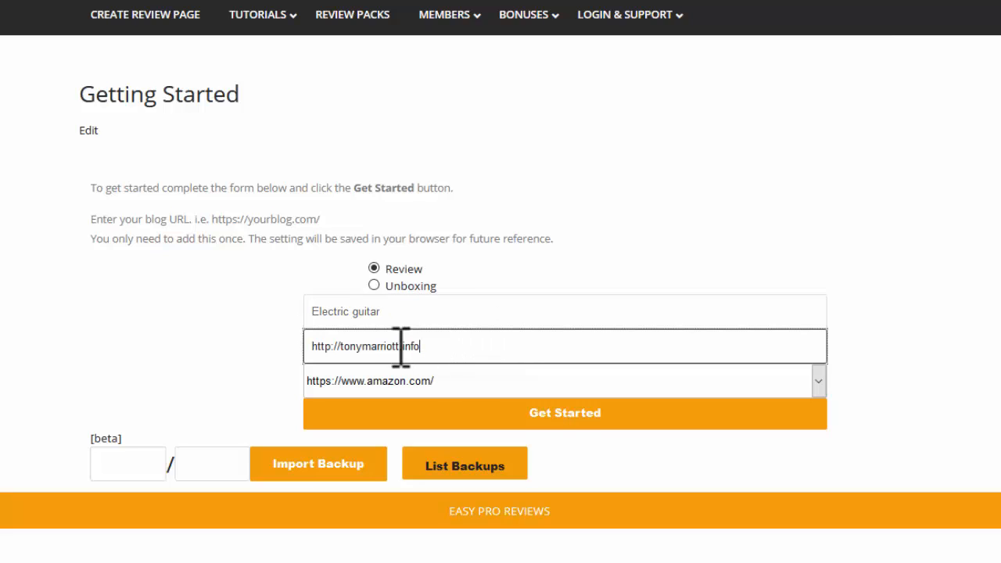
left_click_drag(422, 346, 311, 351)
left_click(431, 345)
left_click(820, 378)
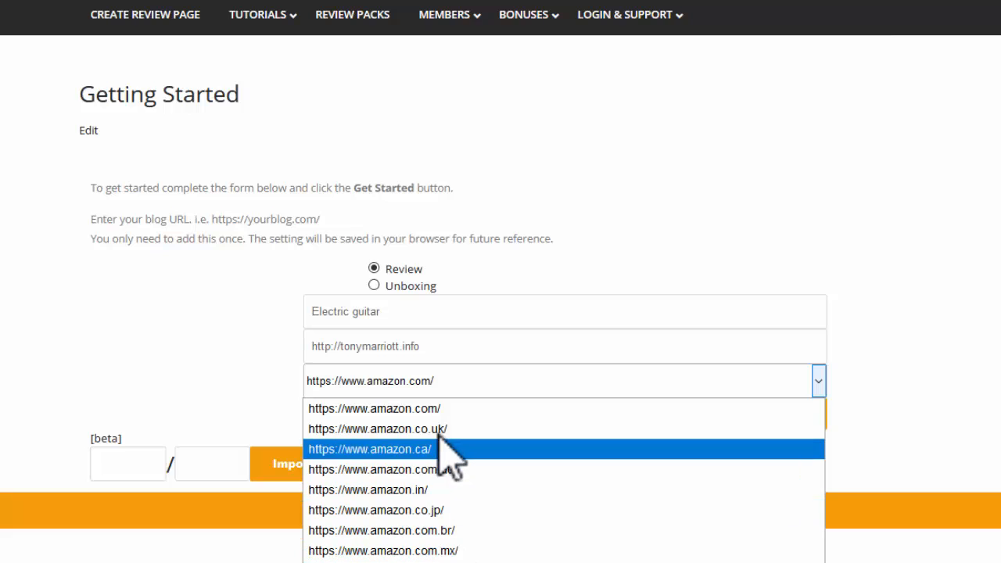
left_click(442, 410)
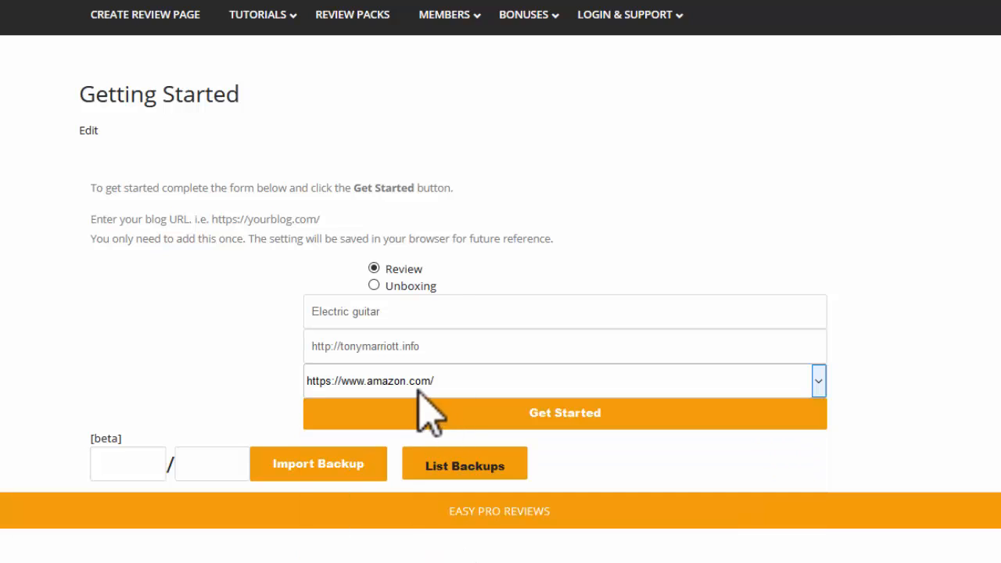
left_click(537, 413)
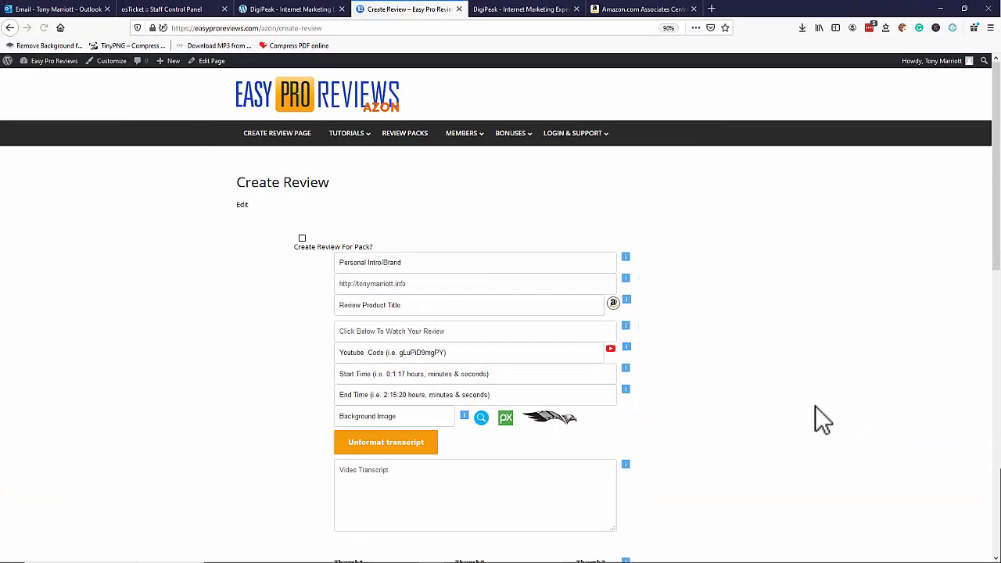
Fill in the personal intro/brand field with the reviewer's saved name
scroll(815, 405, "down", 4)
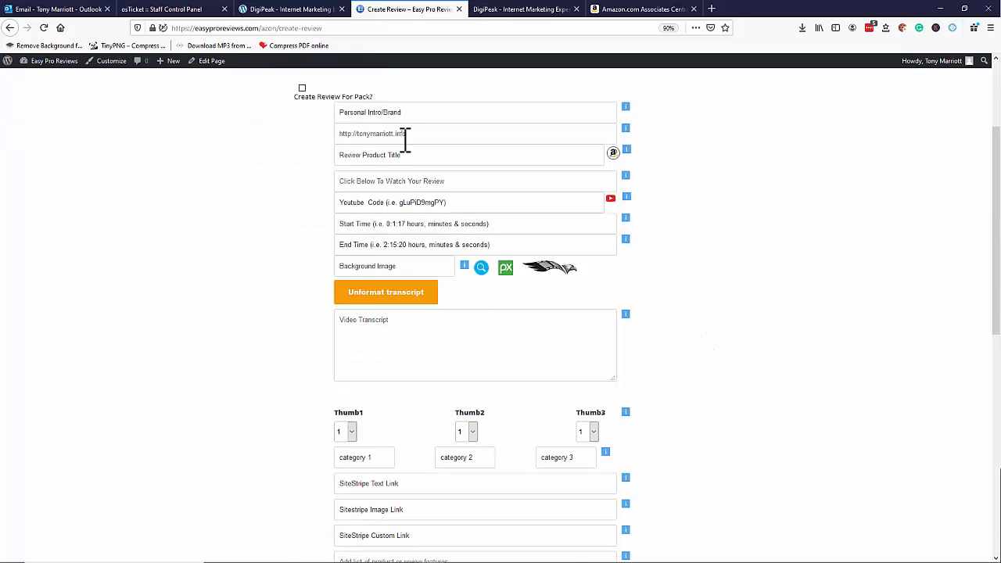
left_click(389, 112)
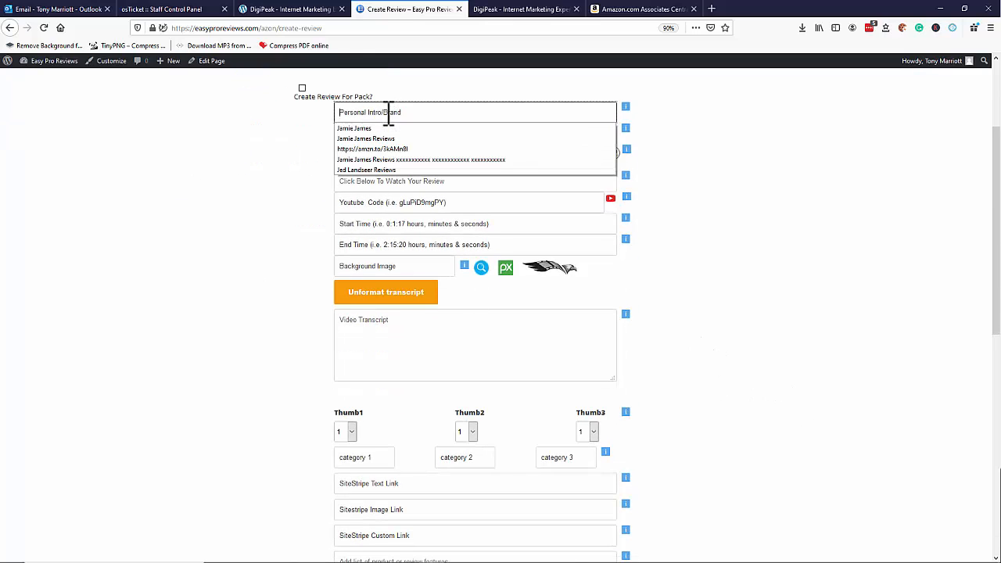
left_click(381, 127)
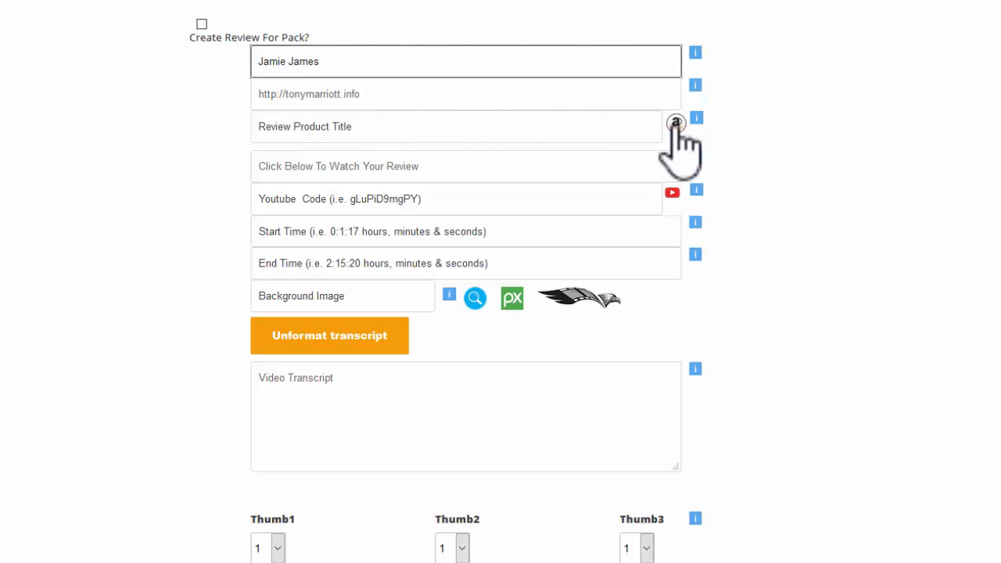
Open the Amazon results for the keyword and filter them to 4 Stars & Up and $200 & Above
left_click(675, 123)
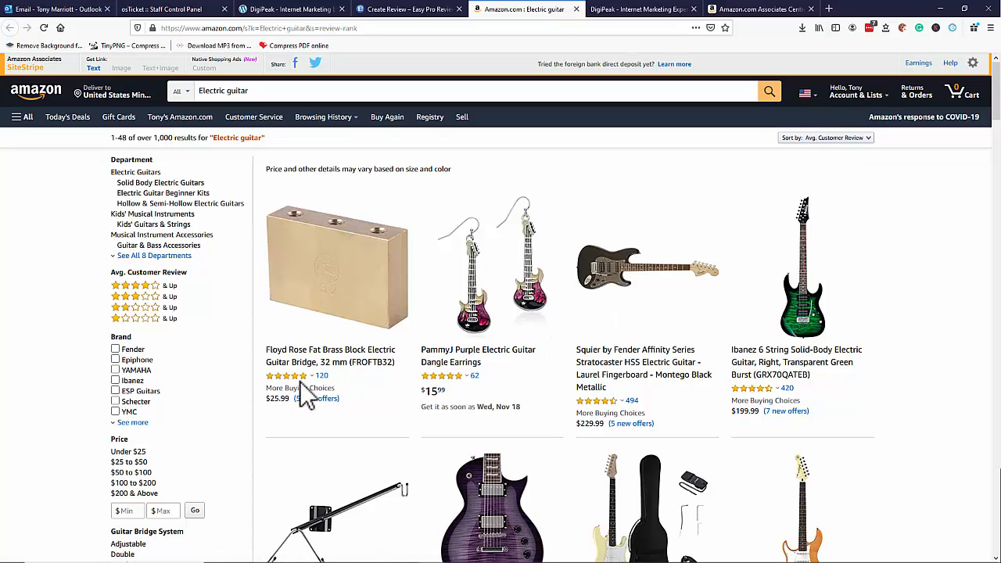
scroll(530, 305, "down", 1)
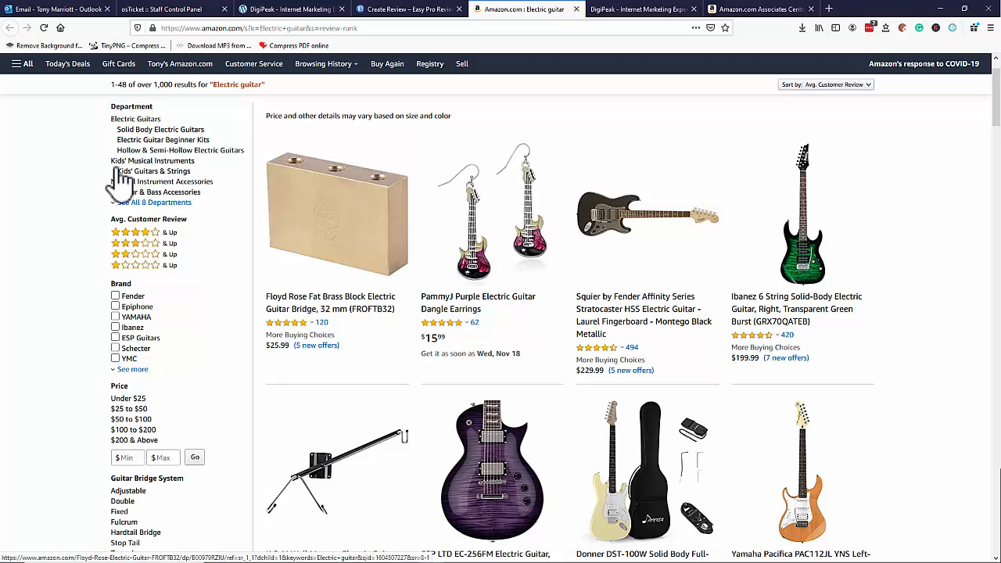
left_click(149, 244)
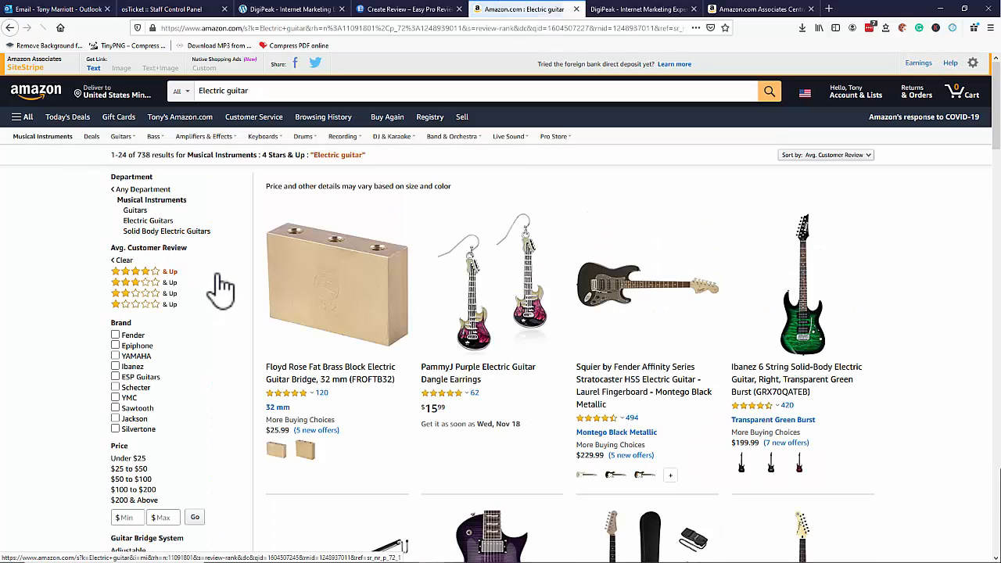
scroll(221, 289, "down", 3)
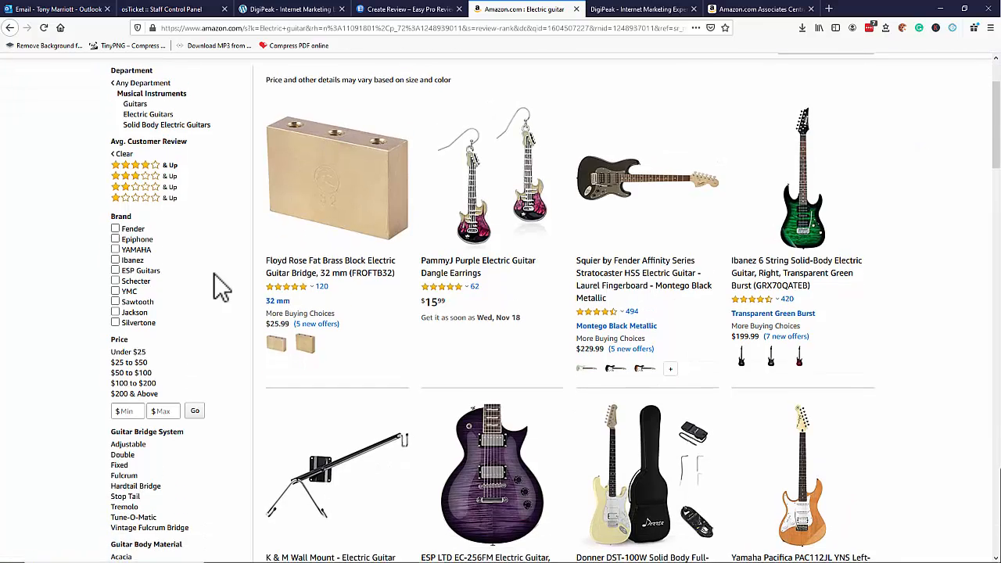
scroll(216, 284, "down", 1)
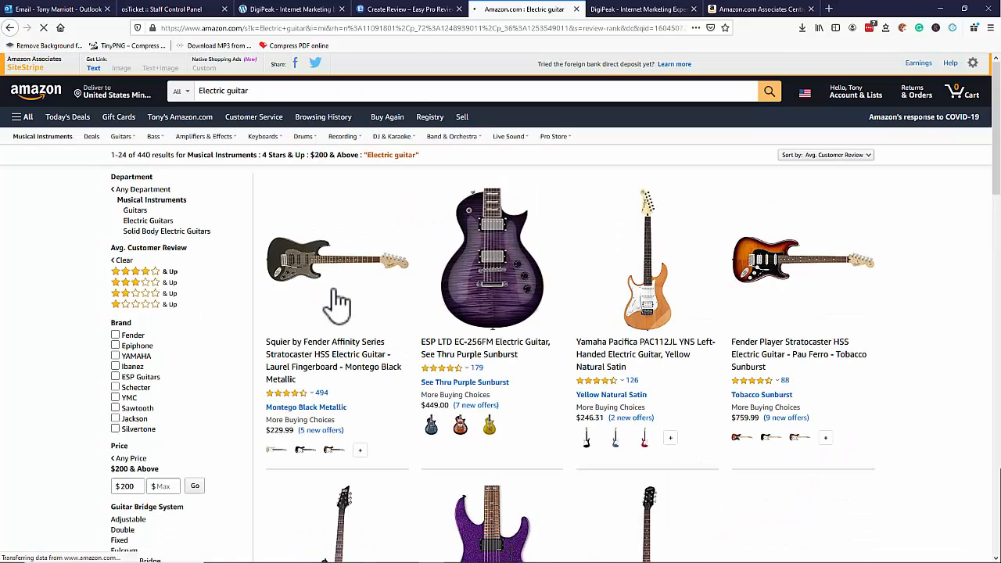
Review the filtered guitars and limit the results to the Fender brand
scroll(653, 305, "down", 1)
scroll(653, 305, "down", 1)
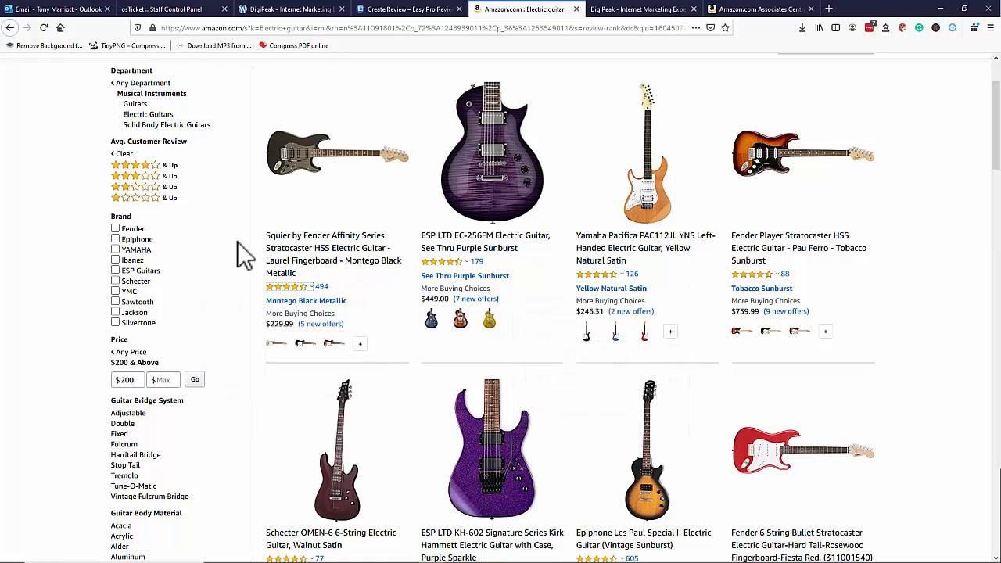
scroll(536, 279, "down", 1)
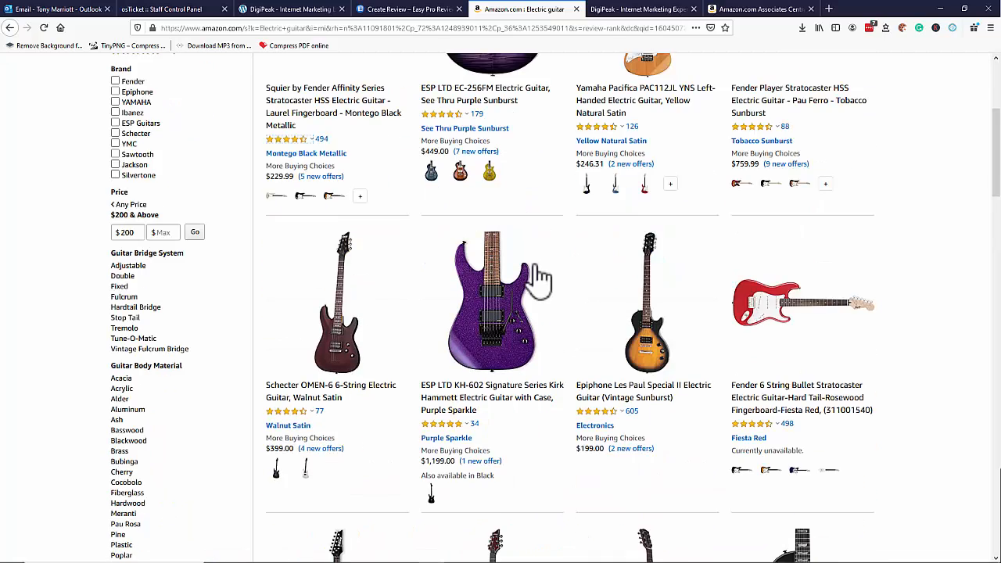
scroll(508, 250, "up", 2)
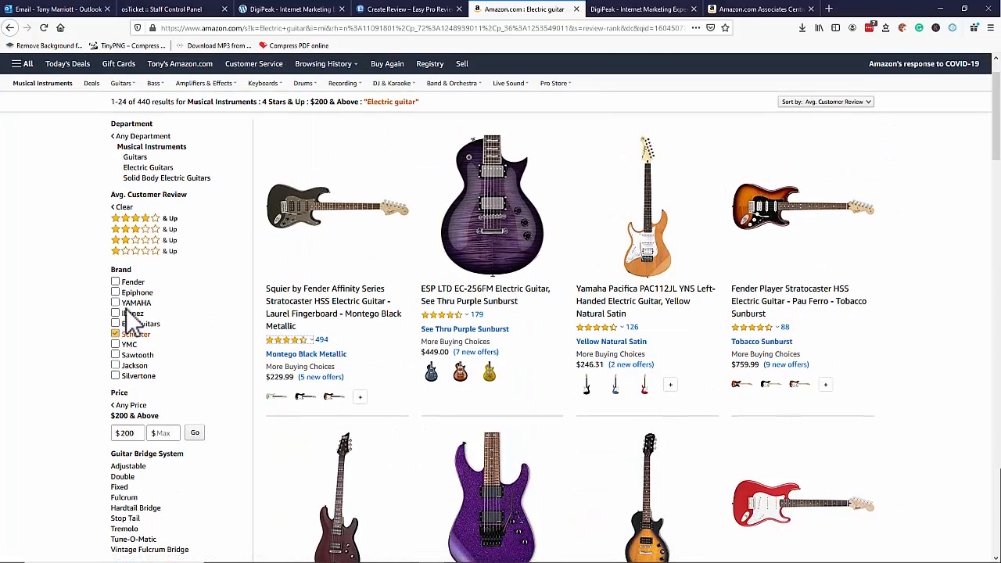
left_click(115, 282)
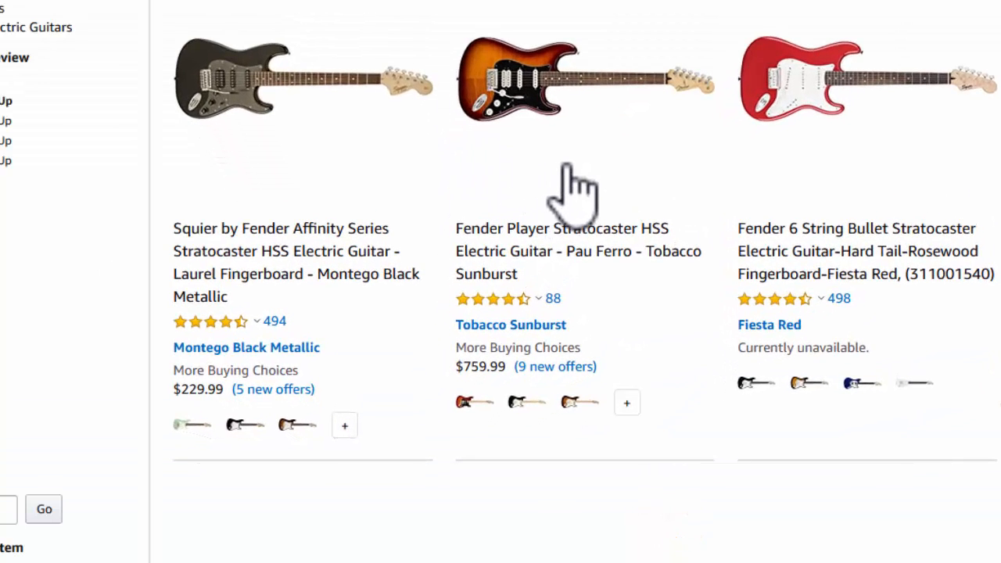
Open the product page of the Squier by Fender Affinity Series Stratocaster HSS in Montego Black Metallic
scroll(579, 189, "down", 3)
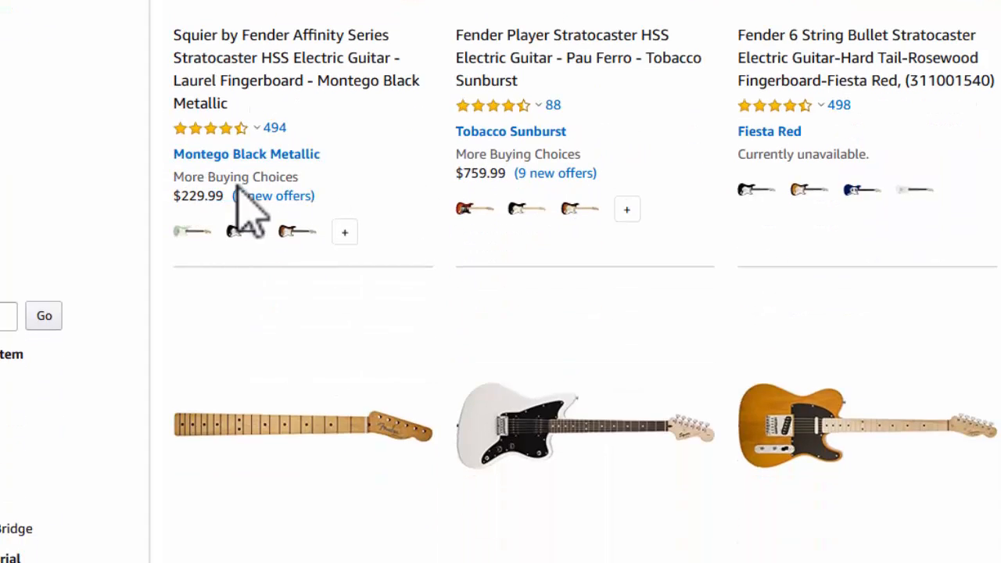
mouse_move(236, 130)
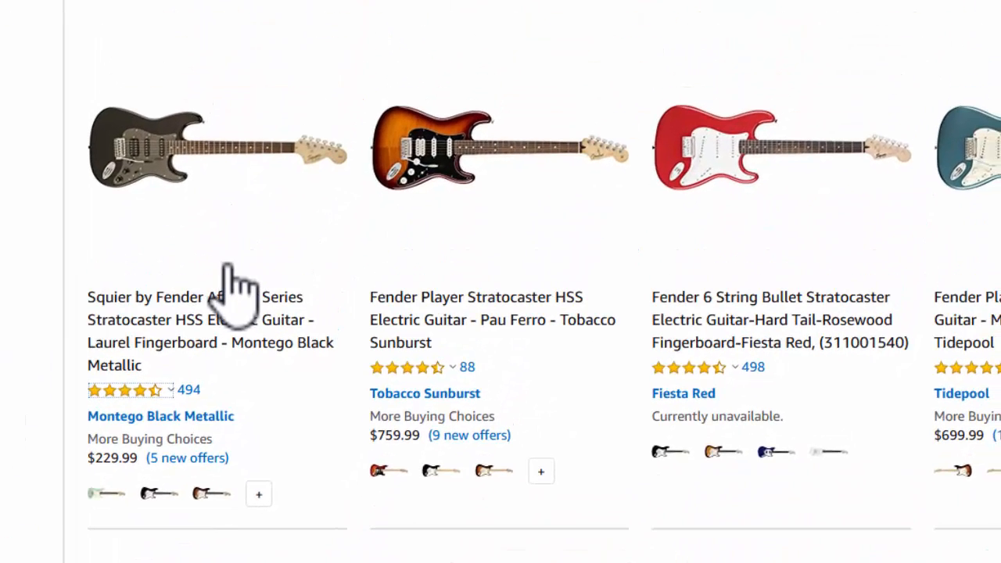
left_click(149, 168)
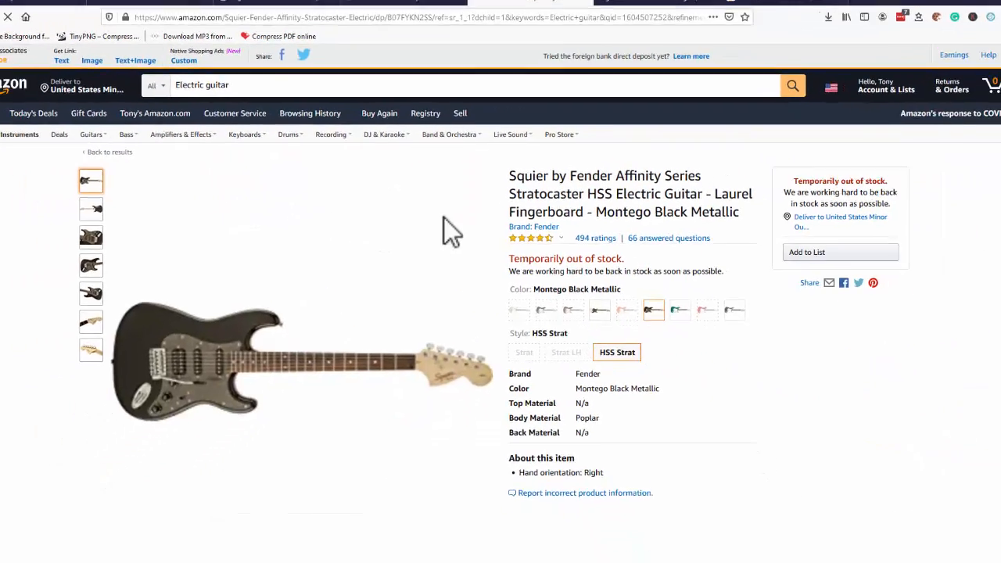
Copy the guitar's full product title from Amazon and paste it as the Review Product Title on the Create Review page
left_click_drag(508, 176, 724, 211)
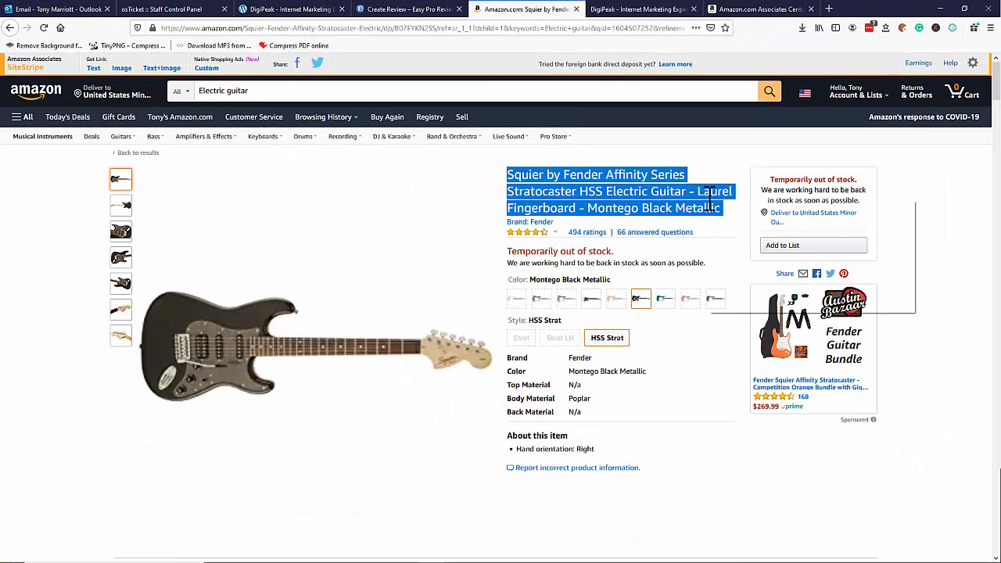
right_click(725, 211)
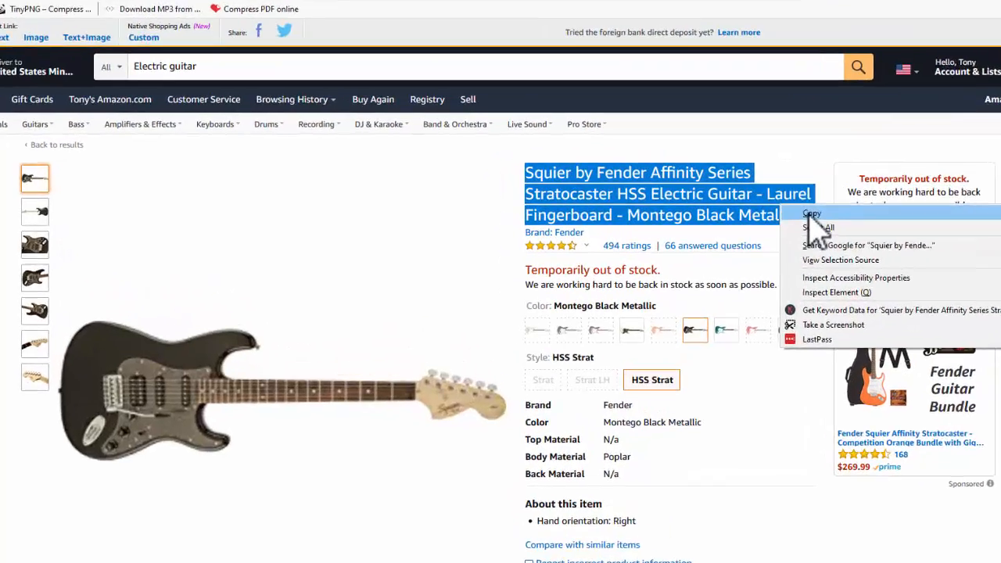
left_click(732, 208)
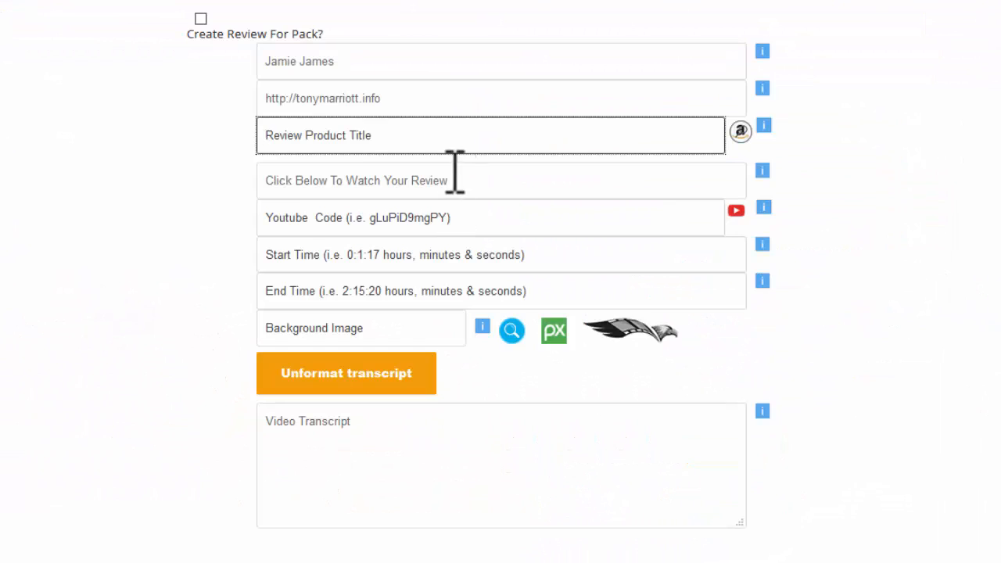
right_click(313, 135)
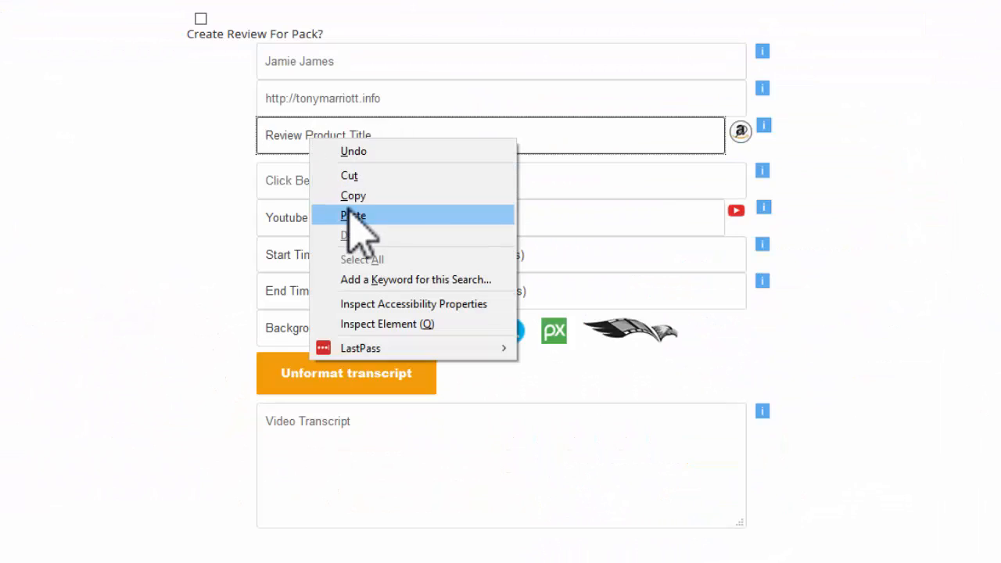
left_click(347, 217)
Find review videos for the product on YouTube and open "Squier By Fender Affinity Stratocaster HSS Montego Black Metallic Review"
left_click(676, 215)
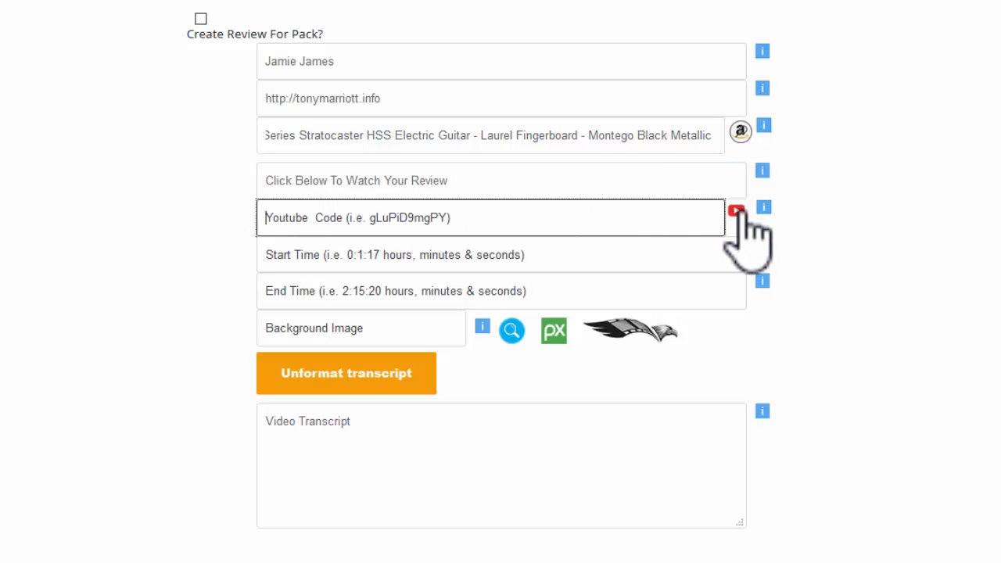
left_click(737, 211)
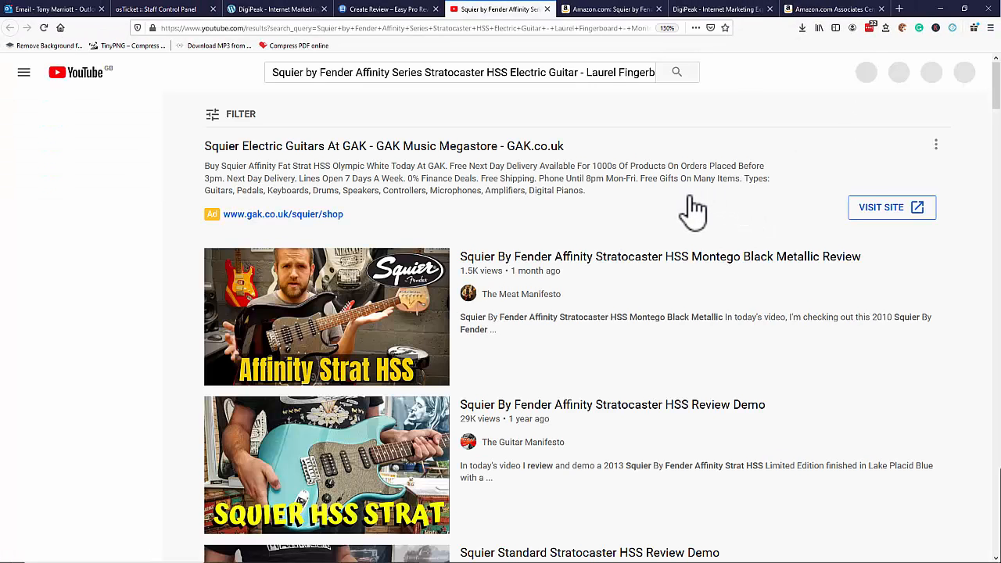
scroll(693, 207, "down", 3)
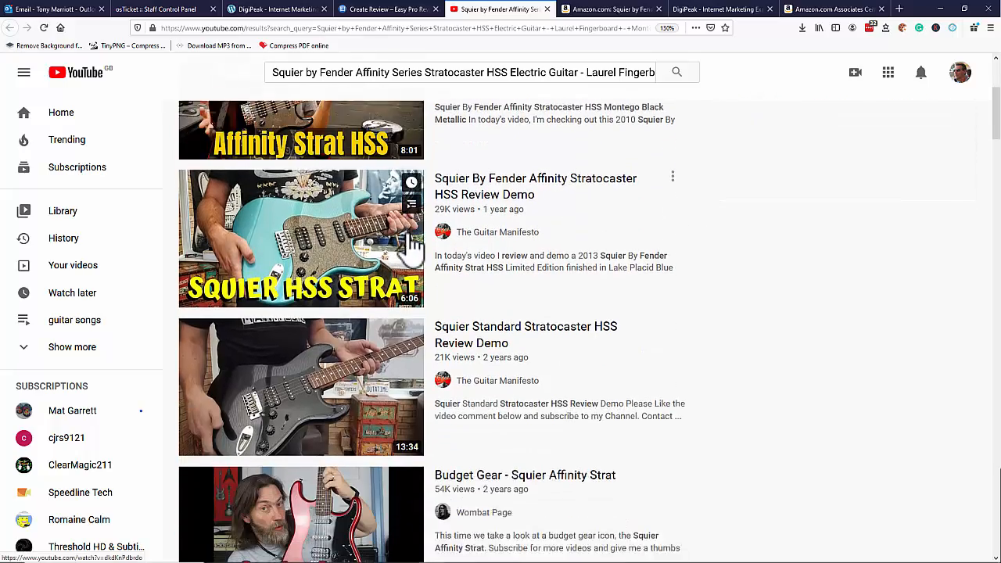
scroll(412, 243, "down", 4)
scroll(412, 244, "up", 7)
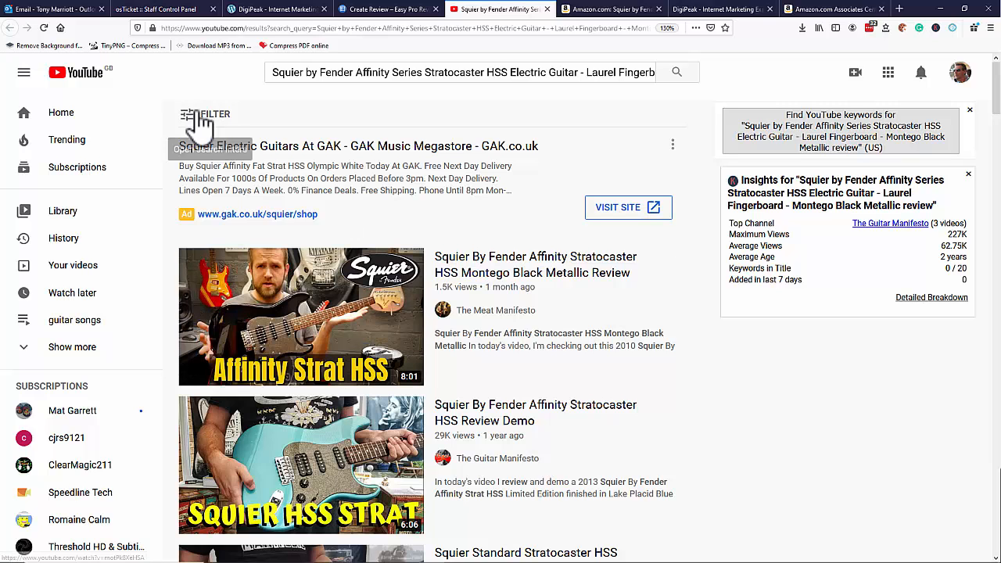
mouse_move(290, 297)
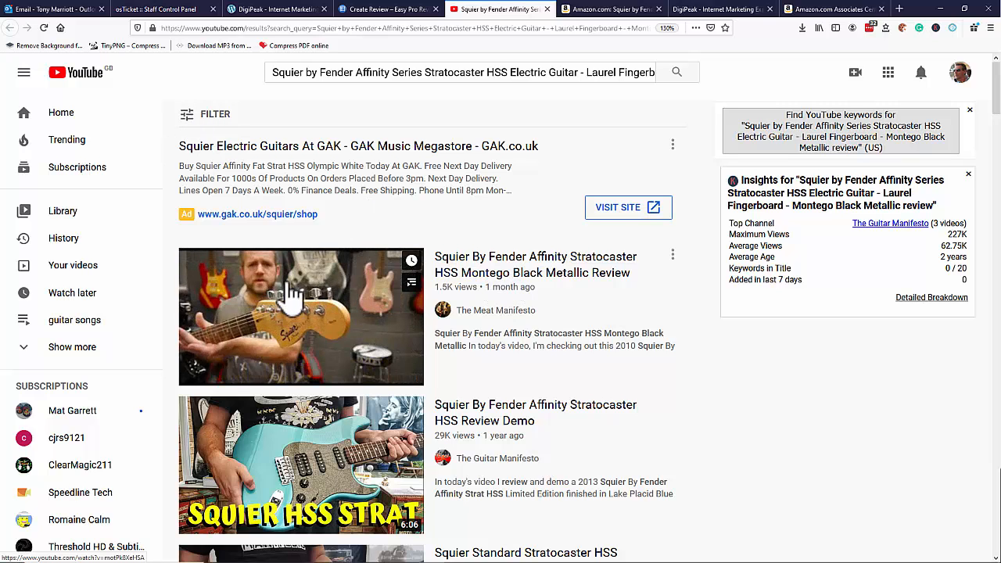
scroll(320, 319, "down", 2)
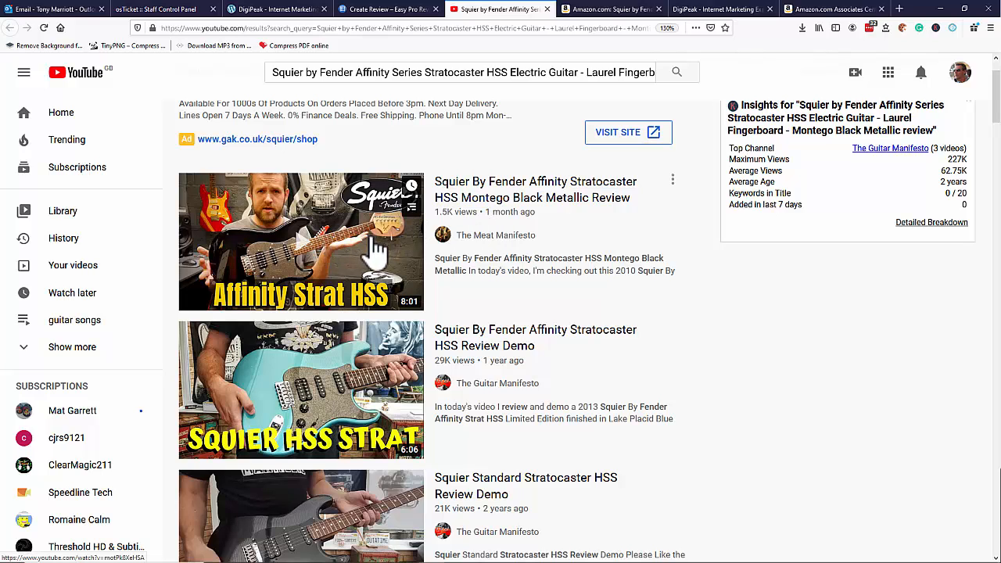
scroll(402, 264, "down", 1)
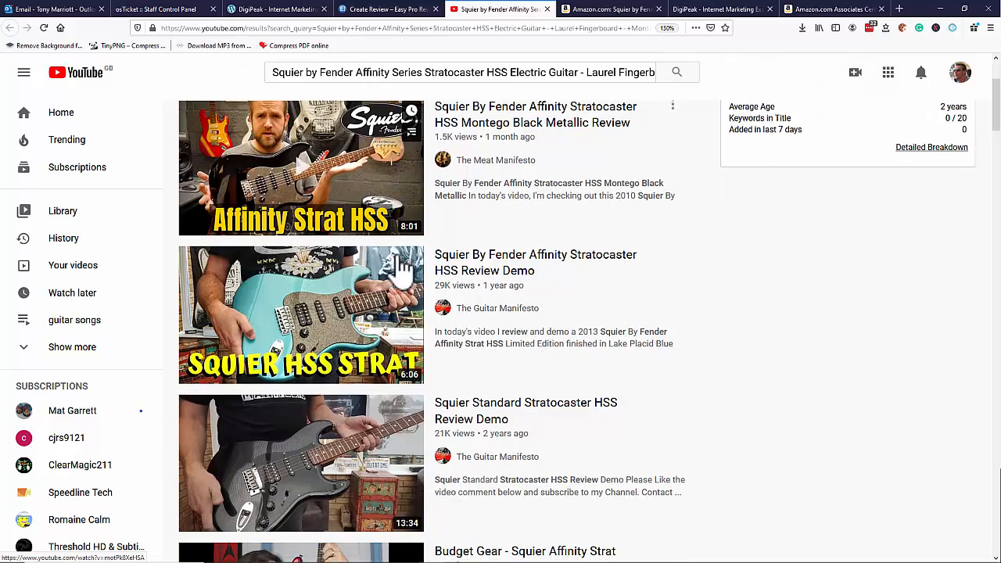
scroll(376, 281, "down", 4)
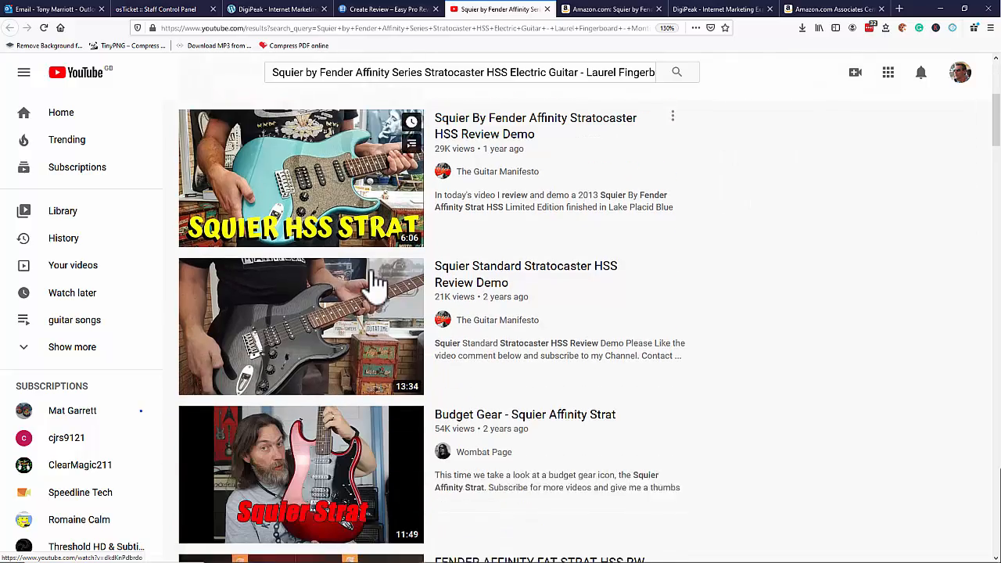
scroll(375, 281, "up", 5)
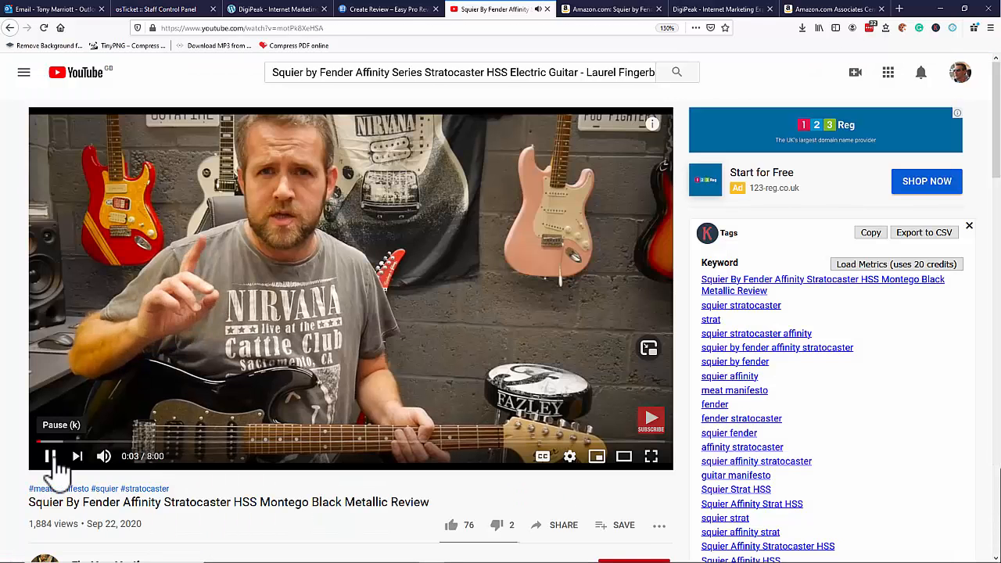
Pause the YouTube review video, copy its URL and paste it into the Youtube Code field on the Create Review page
left_click(54, 458)
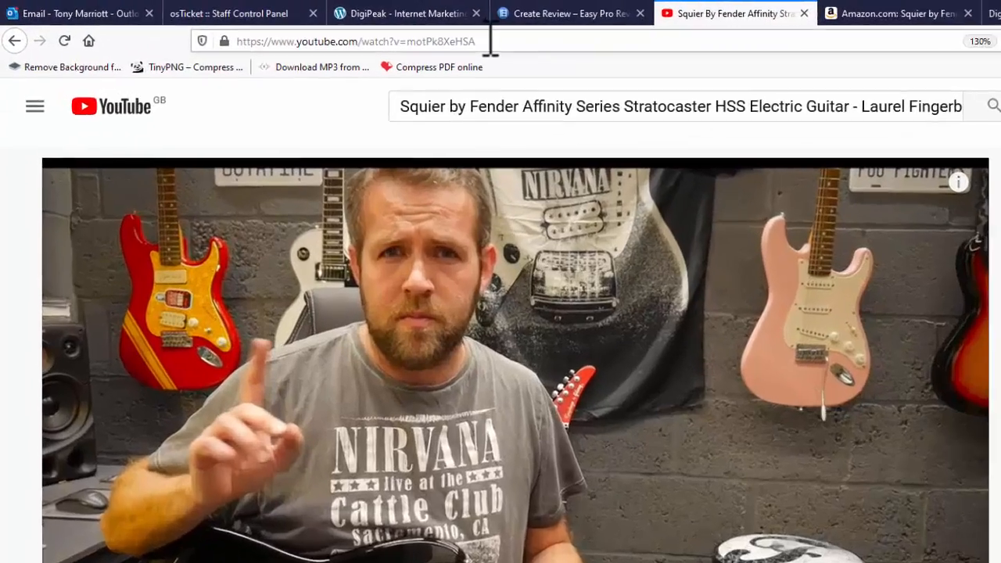
left_click_drag(324, 28, 168, 30)
left_click_drag(337, 62, 334, 63)
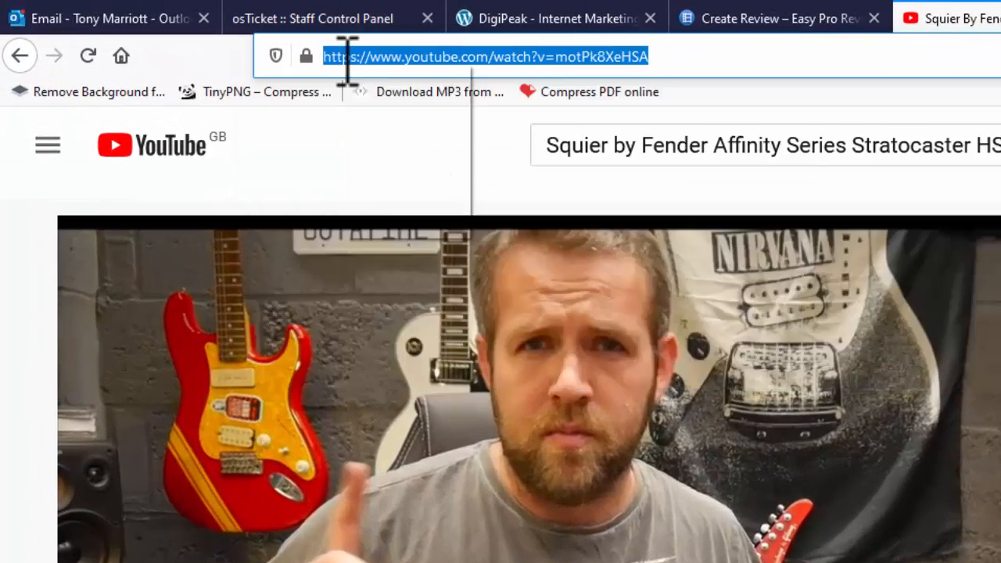
right_click(346, 64)
left_click(399, 128)
left_click(779, 18)
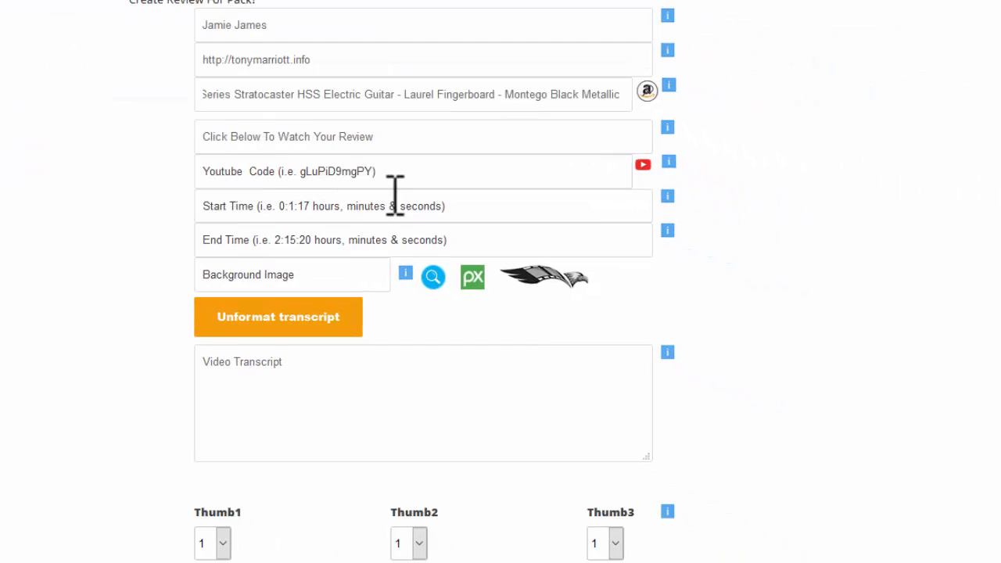
left_click(352, 174)
right_click(353, 175)
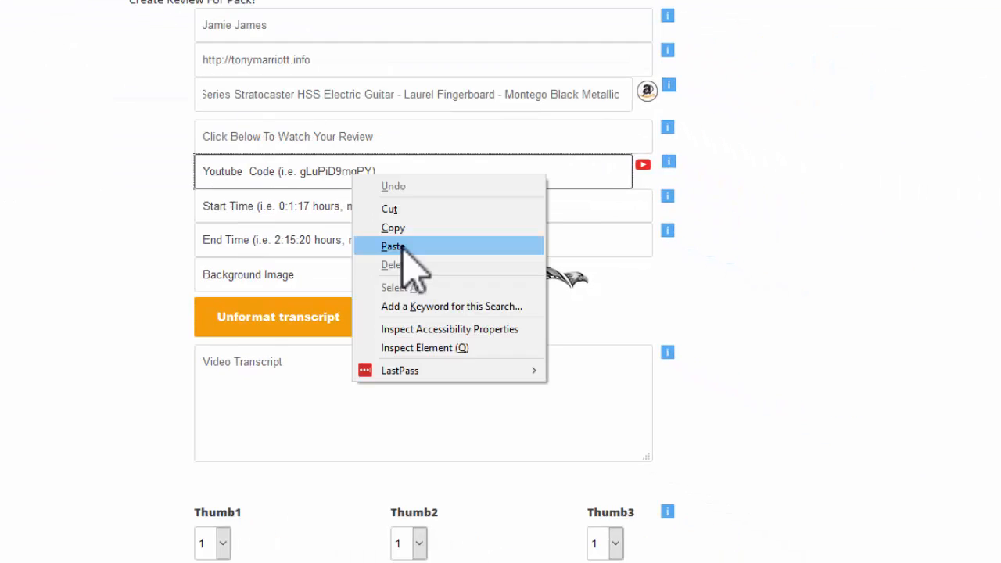
left_click(397, 246)
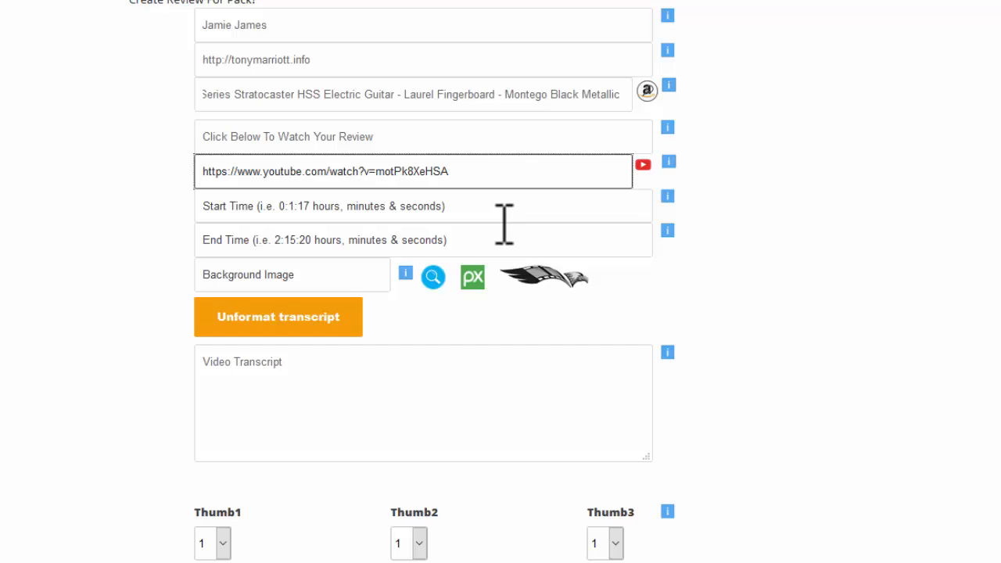
Set the review video's start time to 0:1:10 and its end time to 0:1:20
left_click(484, 209)
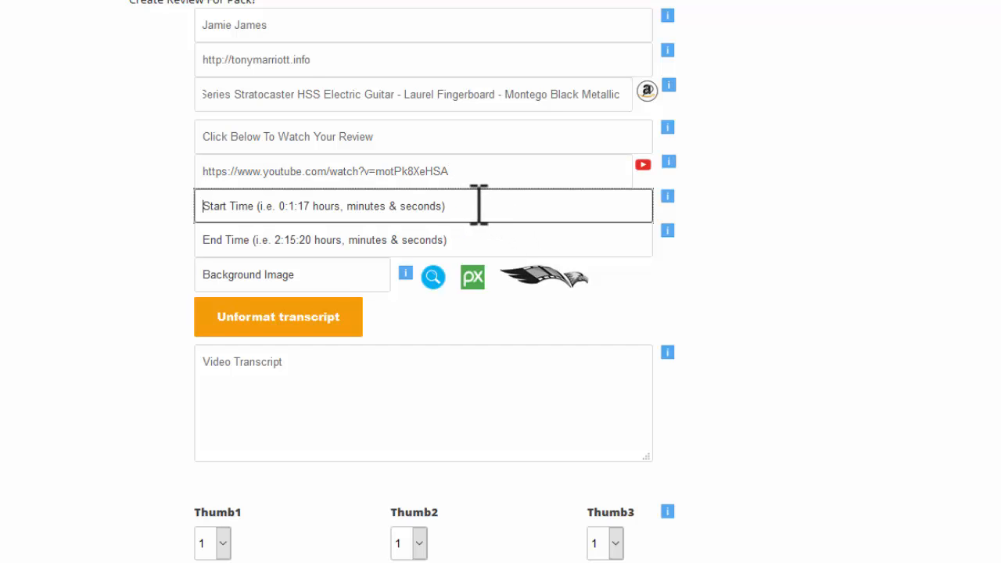
left_click(477, 206)
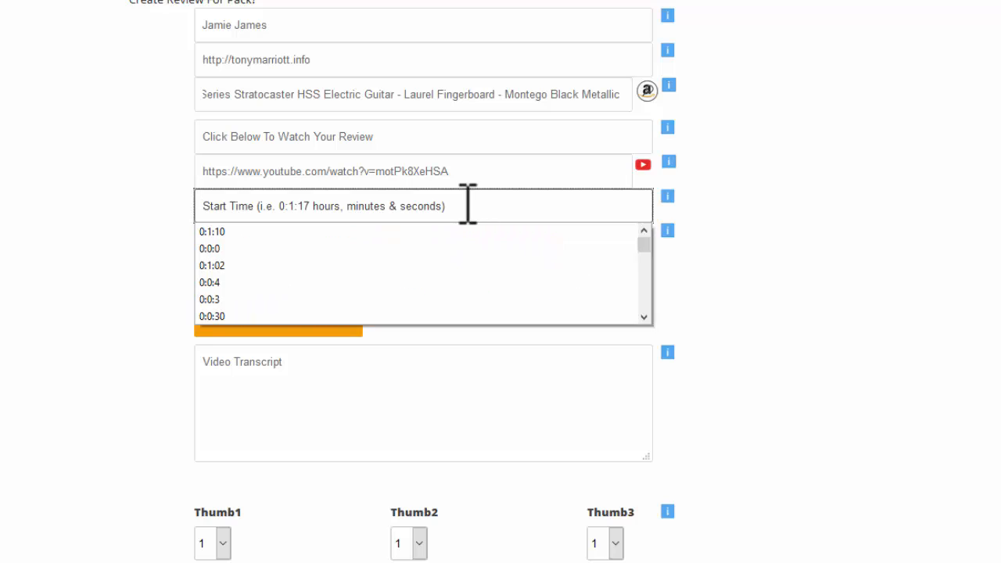
left_click(223, 232)
left_click(254, 240)
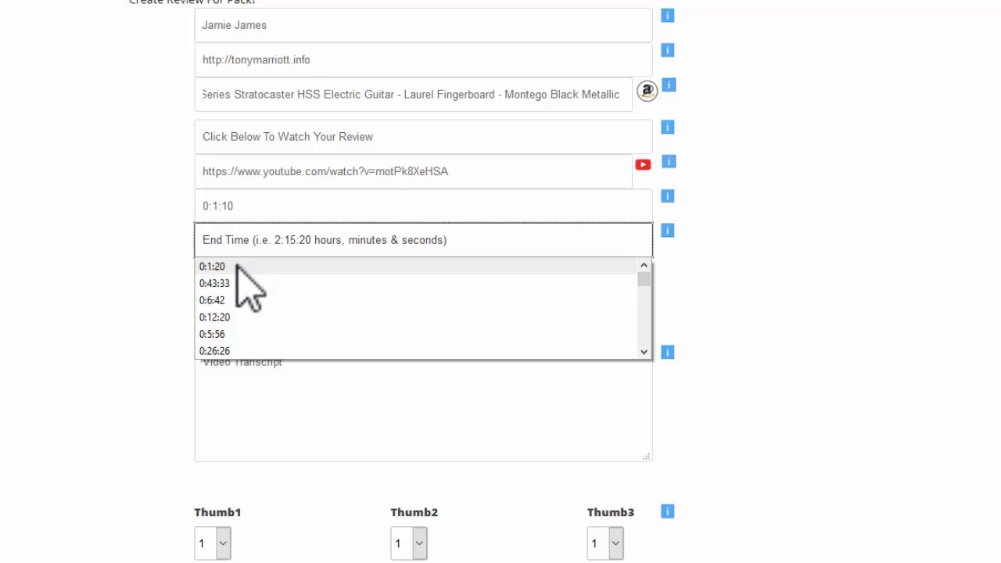
left_click(236, 266)
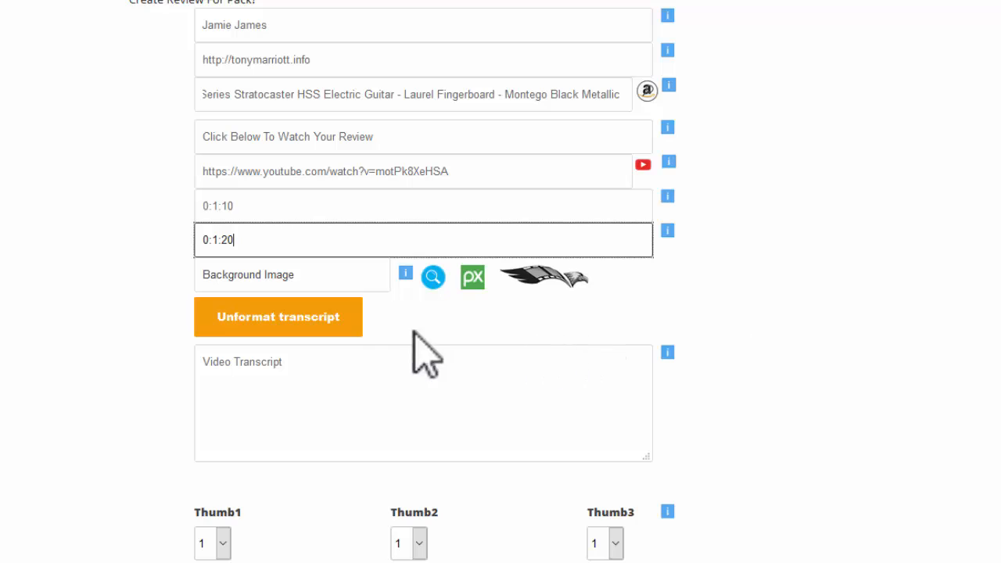
Choose the piano keys picture as the review's background image
left_click(314, 278)
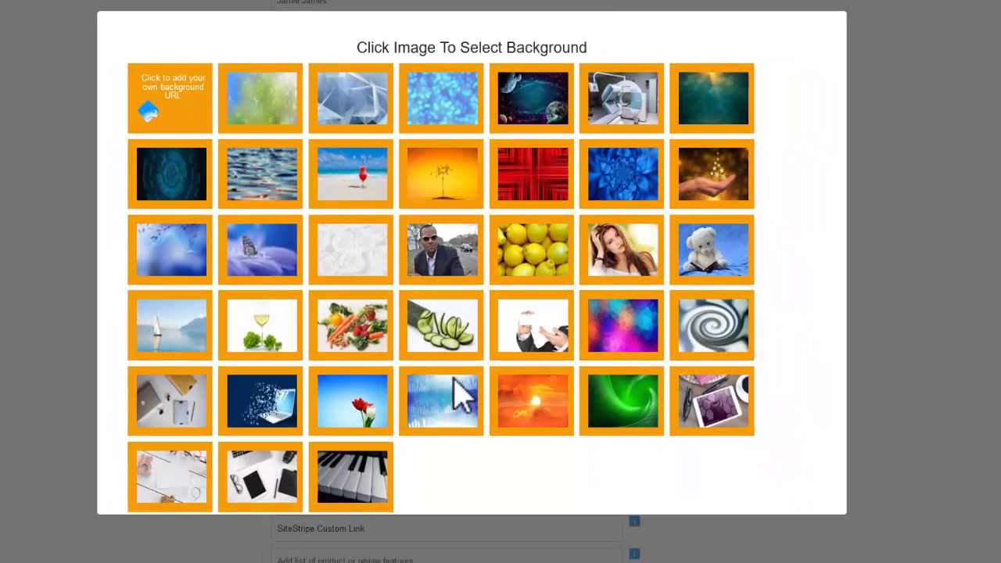
left_click(357, 476)
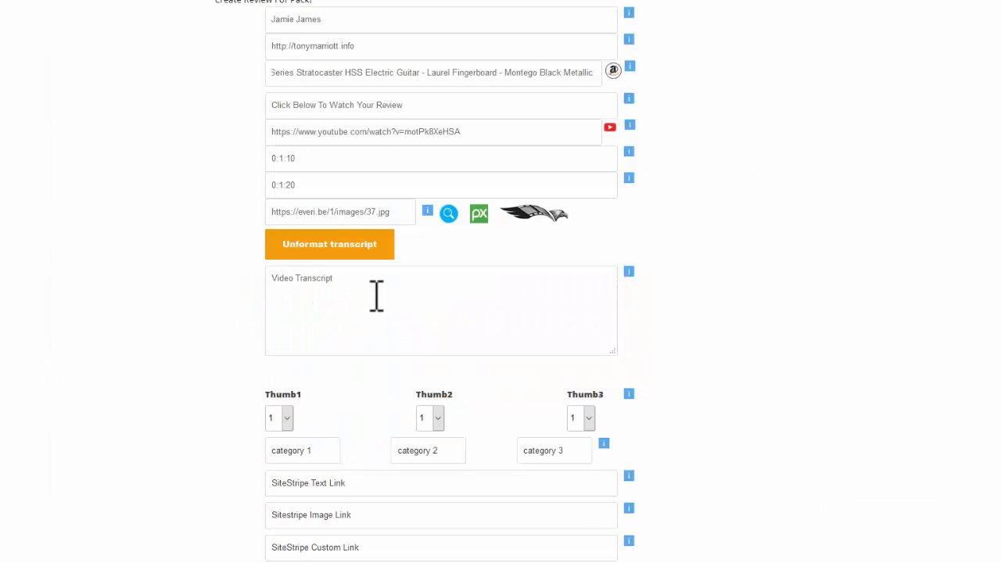
Open the YouTube review video's transcript and hide its timestamps
left_click(337, 285)
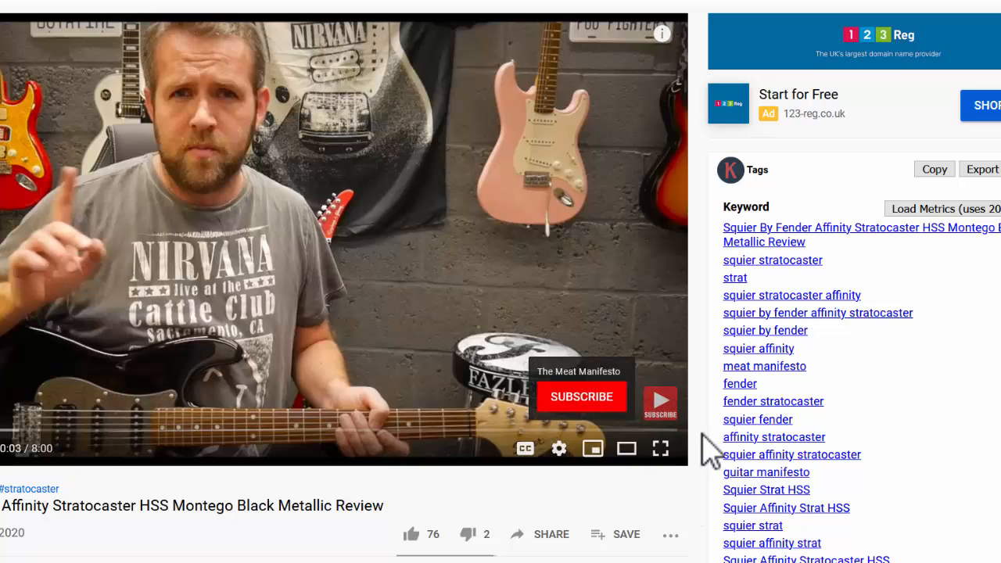
scroll(709, 447, "down", 3)
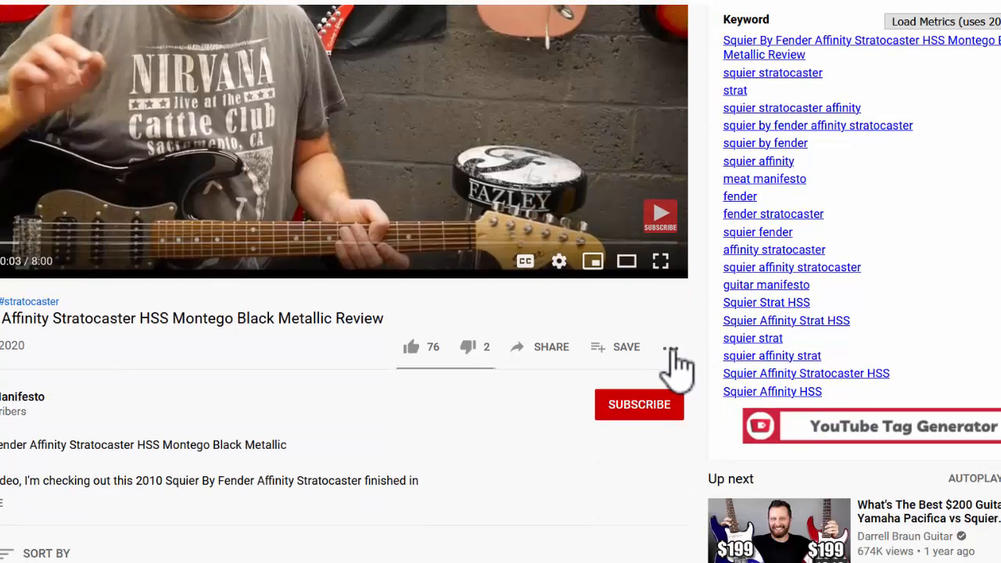
left_click(670, 350)
left_click(739, 422)
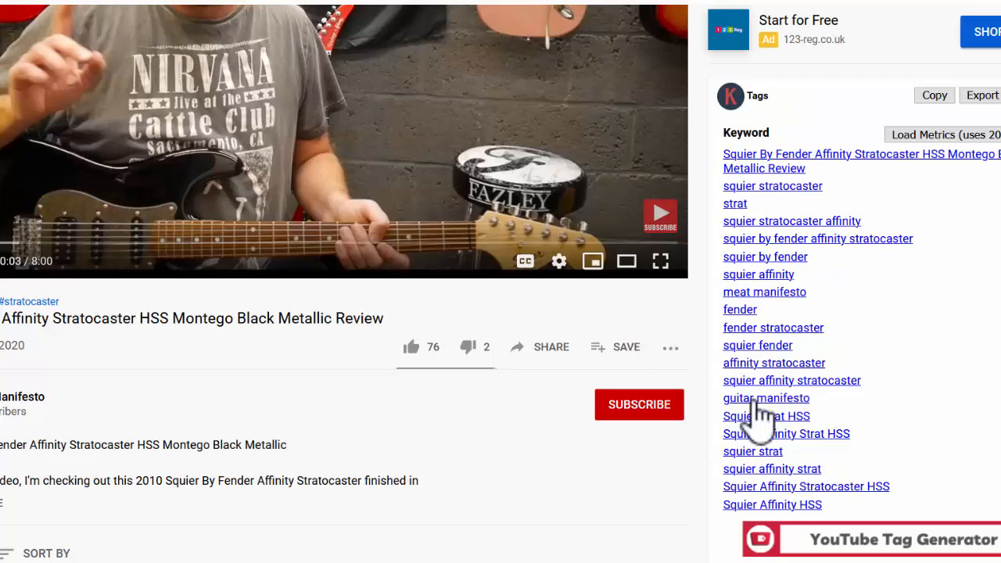
scroll(988, 313, "up", 3)
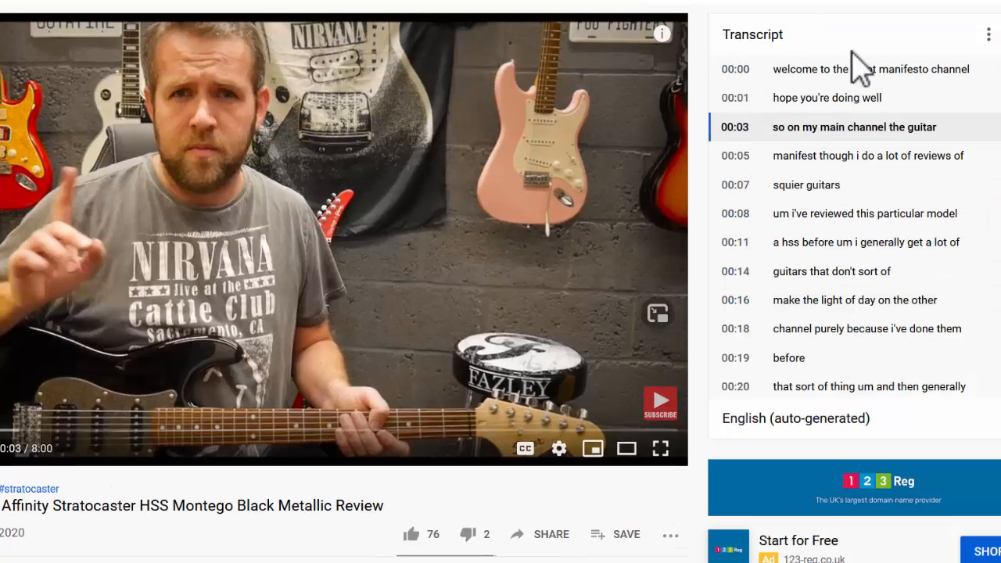
left_click(988, 36)
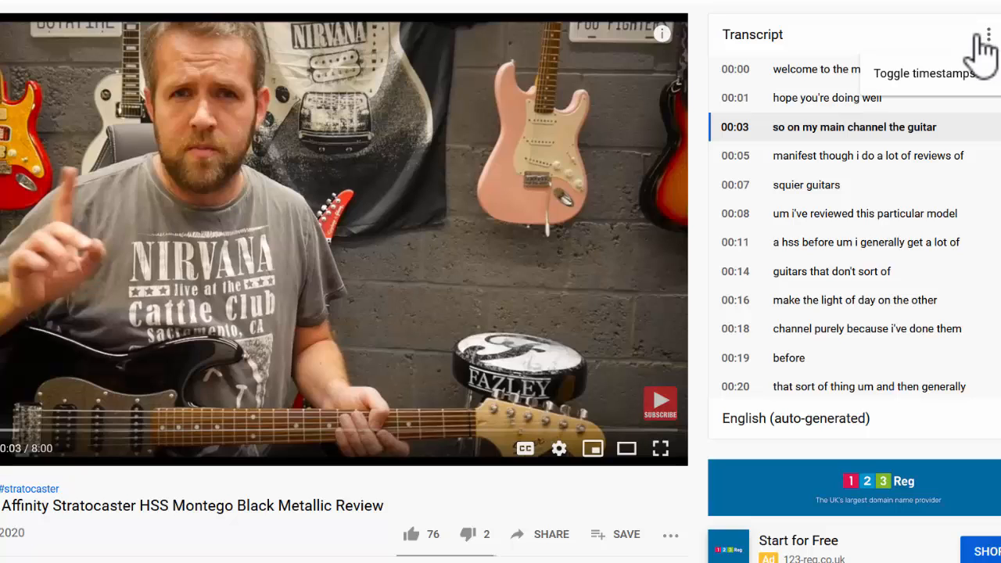
left_click(952, 76)
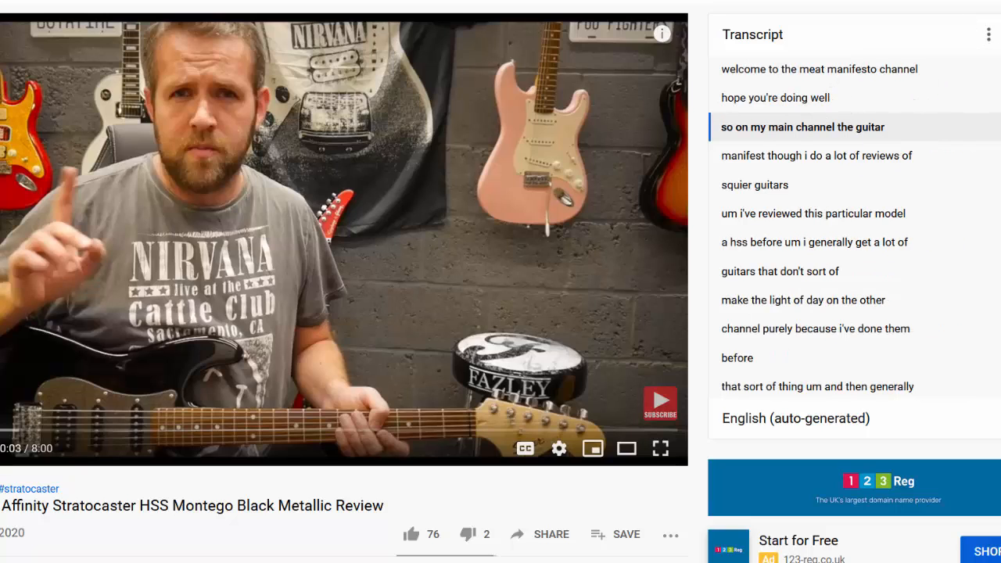
Copy the entire YouTube transcript and paste it over the placeholder text in the Video Transcript field
left_click_drag(722, 72, 765, 379)
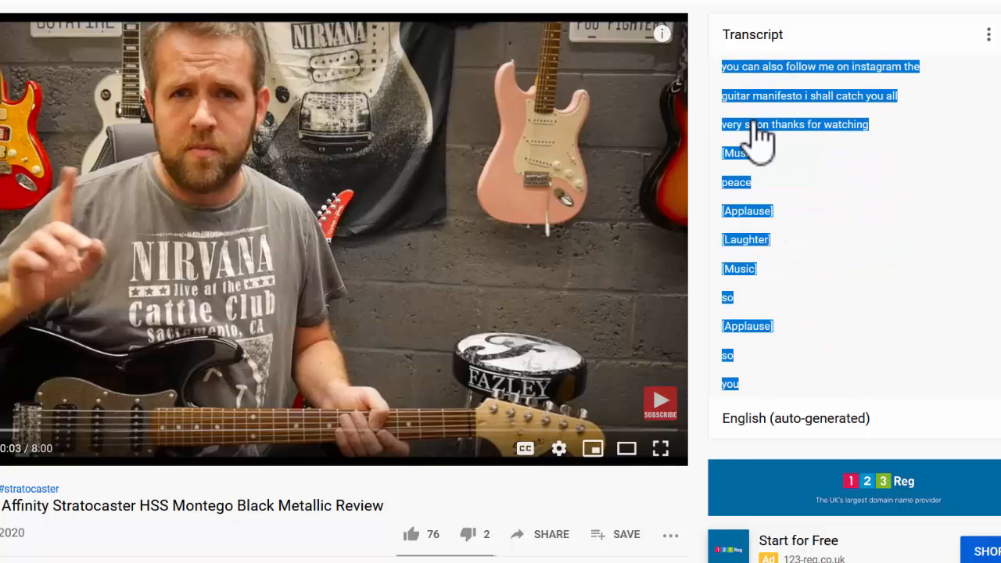
right_click(753, 124)
left_click(788, 131)
key("ctrl+Tab")
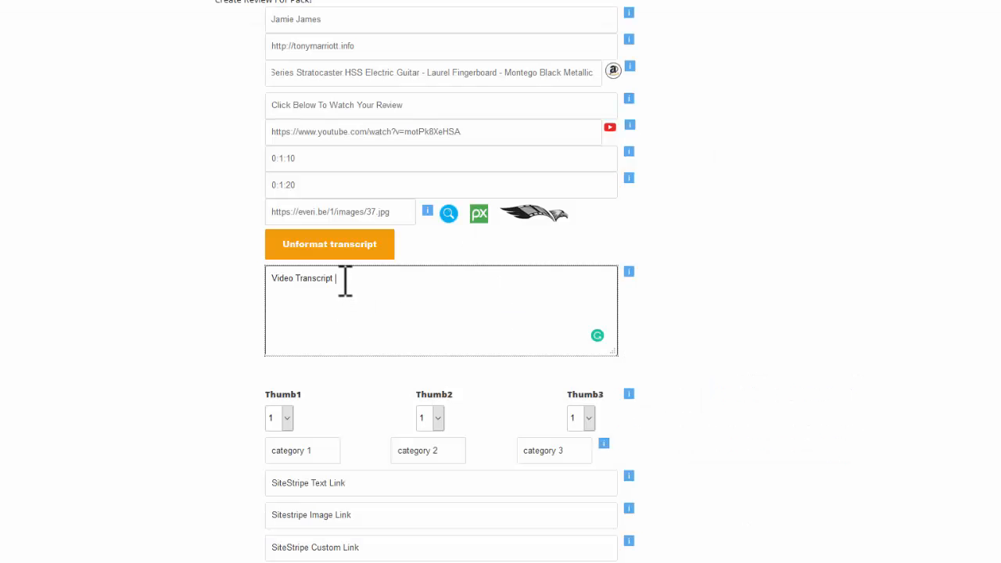
left_click_drag(345, 281, 254, 283)
right_click(288, 283)
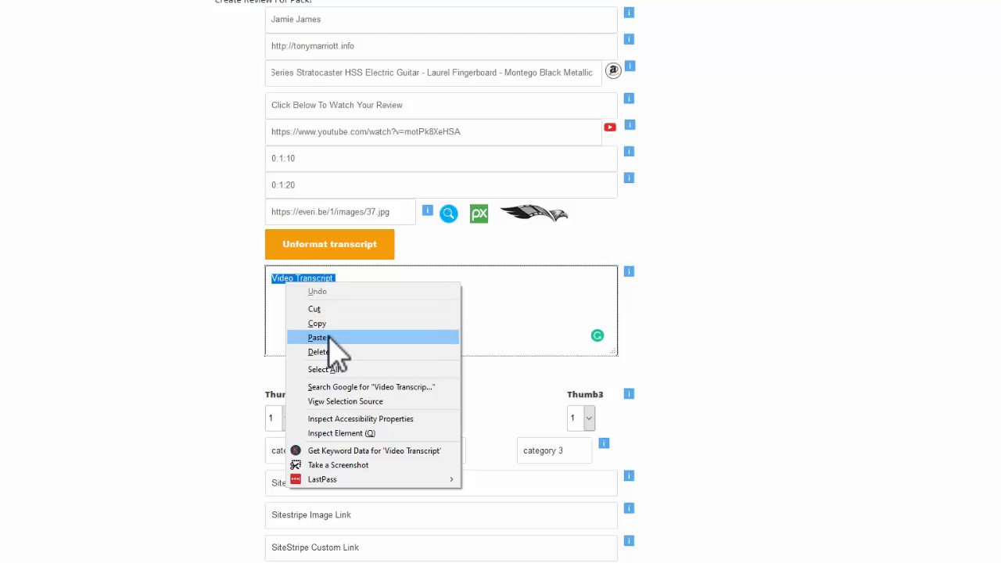
left_click(326, 335)
left_click_drag(607, 326, 608, 280)
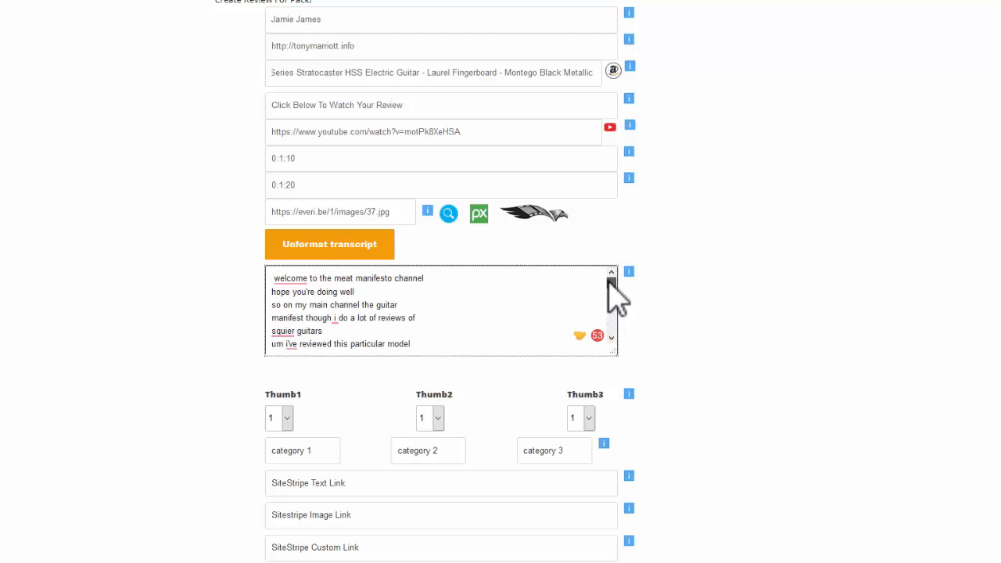
Unformat the pasted transcript into continuous text and look through it
left_click(340, 244)
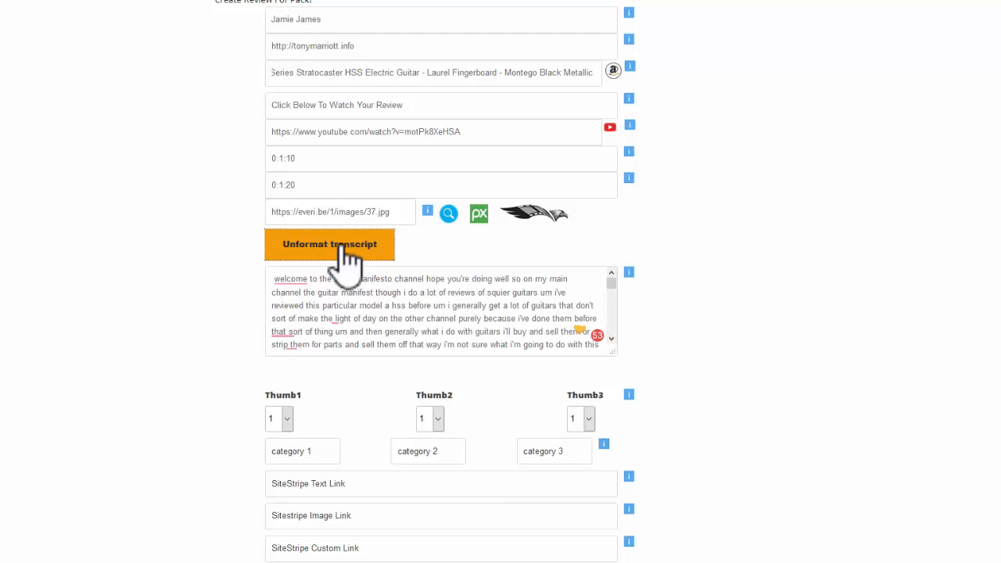
mouse_move(611, 283)
left_mouse_down()
mouse_move(612, 315)
mouse_move(612, 278)
left_mouse_up()
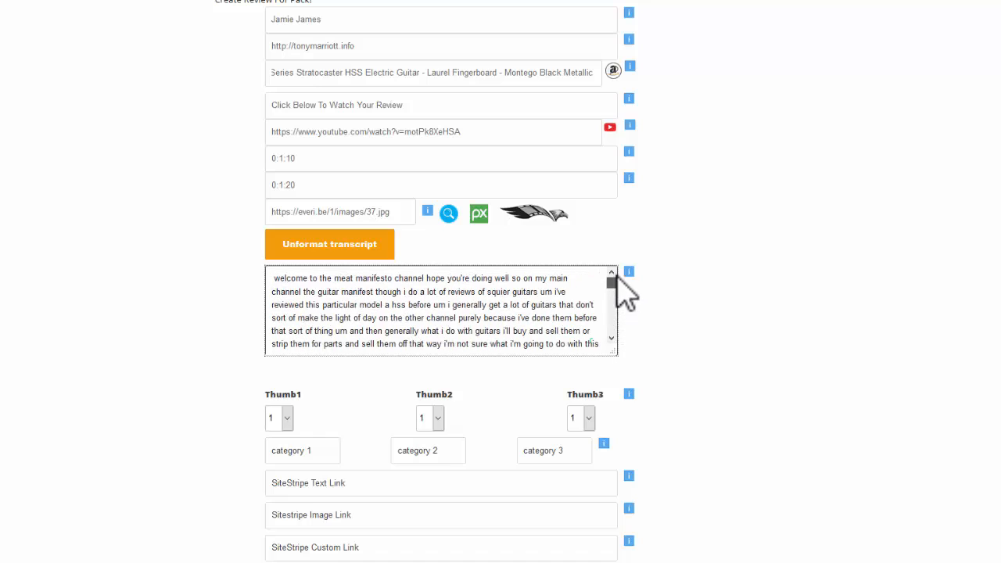
left_click(611, 338)
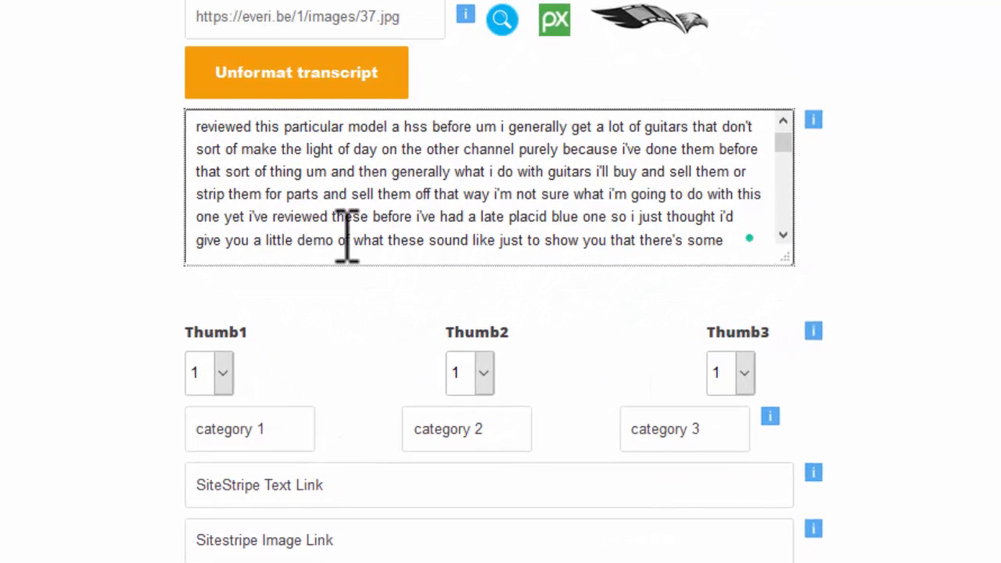
Insert paragraph breaks in the transcript after "i've reviewed these before" and before "not sure what other colors they come in"
left_click(413, 216)
key("Return")
key("Return")
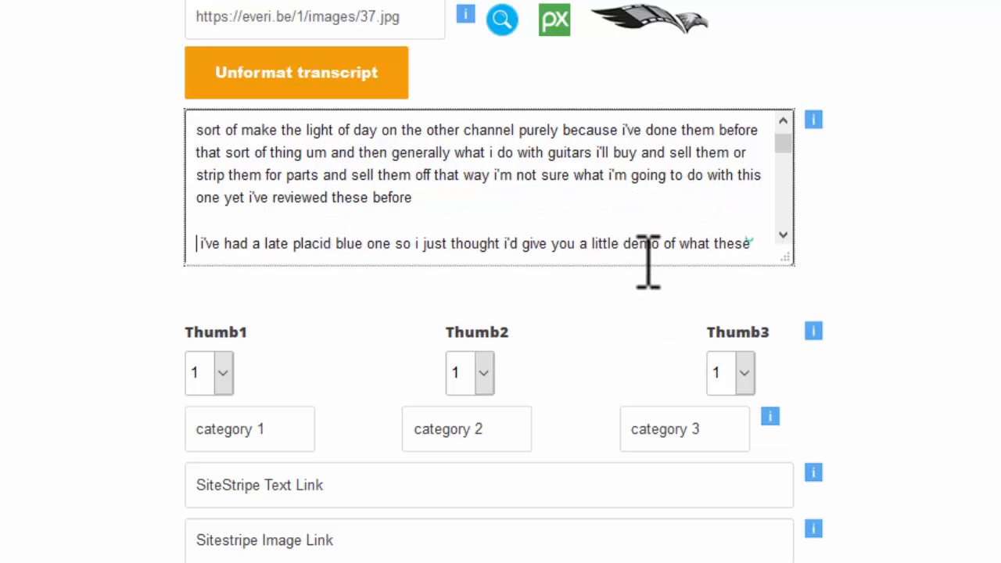
left_click(782, 235)
scroll(756, 209, "down", 3)
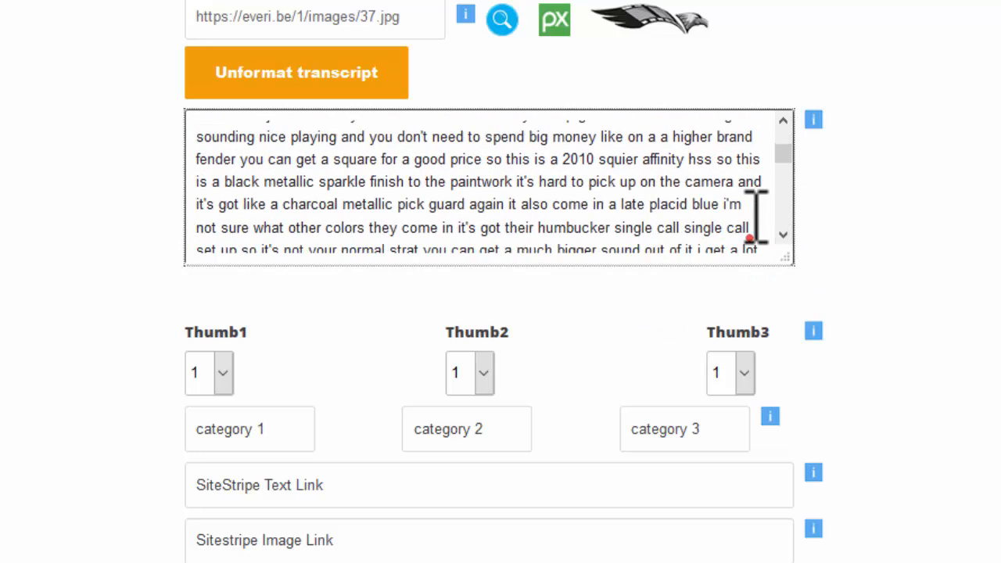
left_click(755, 208)
key("Return")
key("Return")
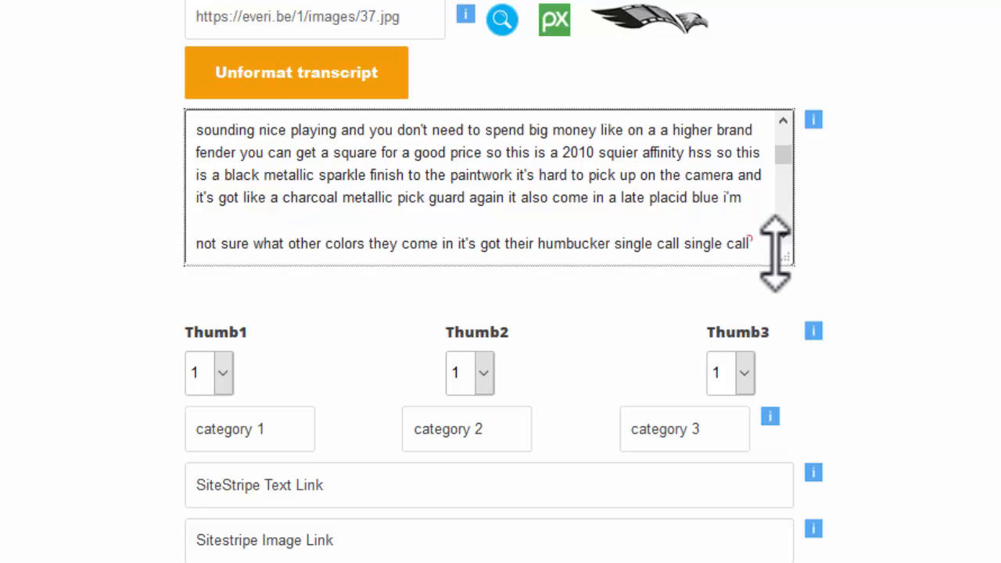
Insert paragraph breaks in the transcript before "rosewood fingerboard parallel dot markers" and before "bridge so let's just see what the neck sounds like"
scroll(777, 227, "down", 5)
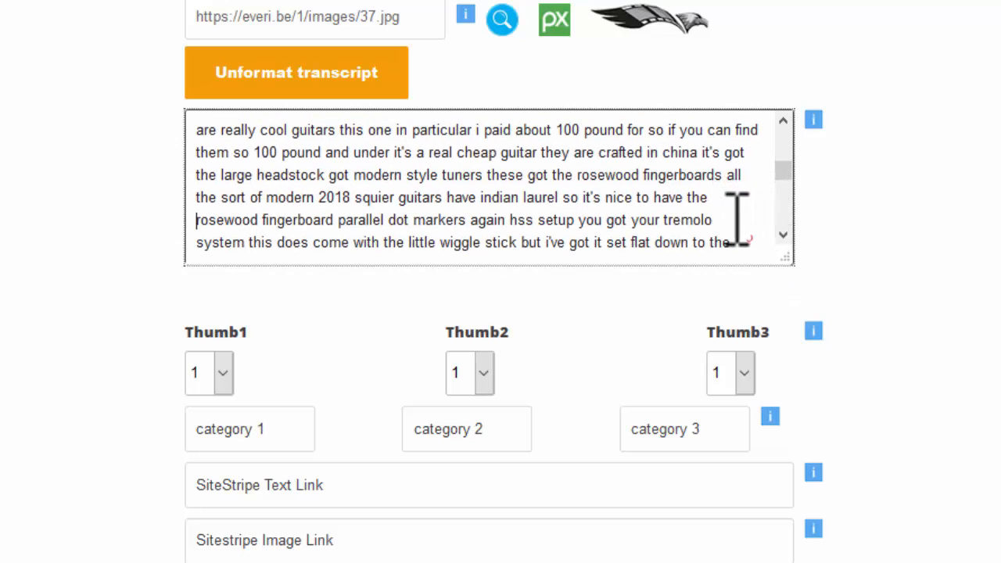
key("Return")
scroll(783, 235, "down", 4)
key("Return")
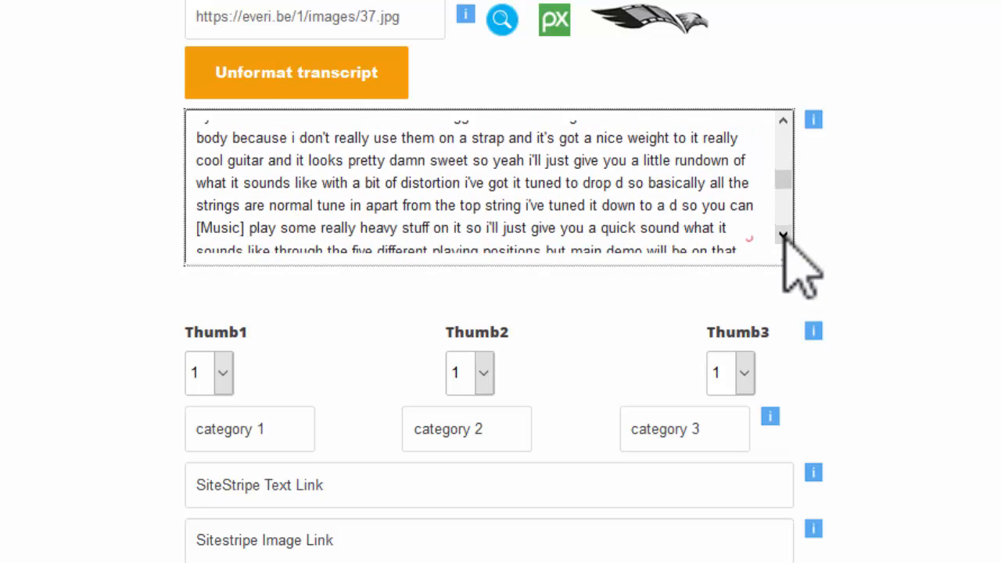
scroll(784, 234, "down", 3)
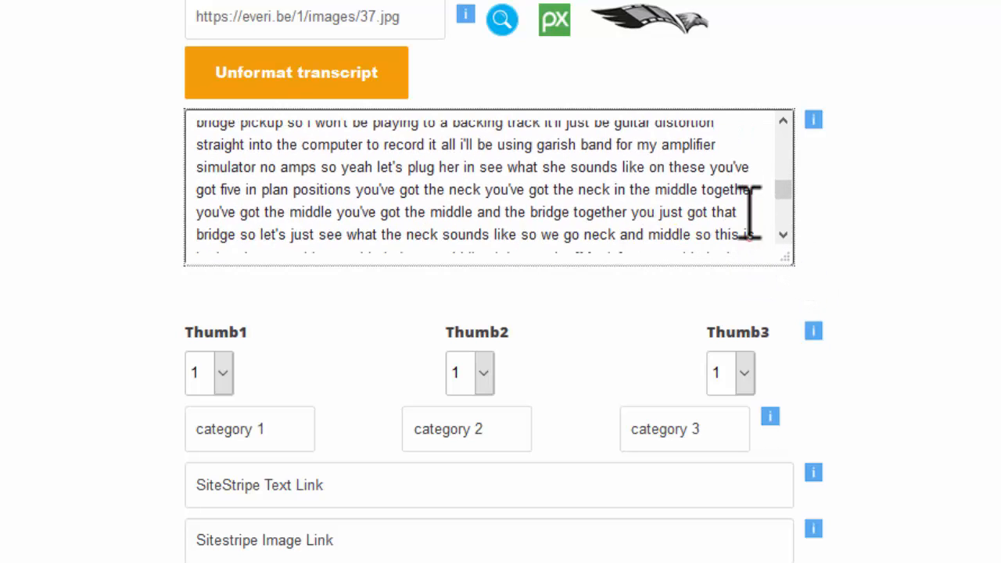
key("Return")
key("Return")
scroll(784, 236, "down", 3)
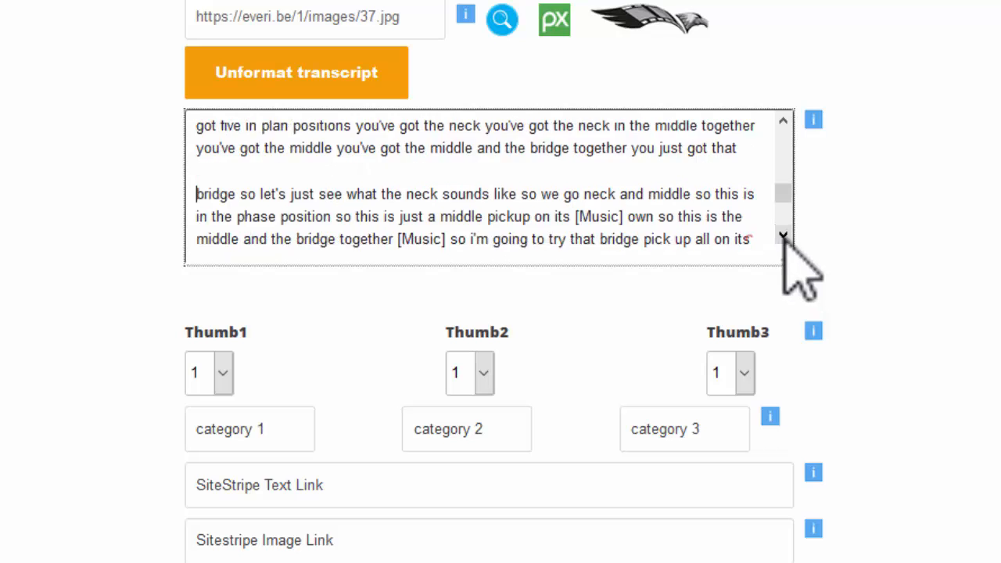
scroll(784, 236, "down", 2)
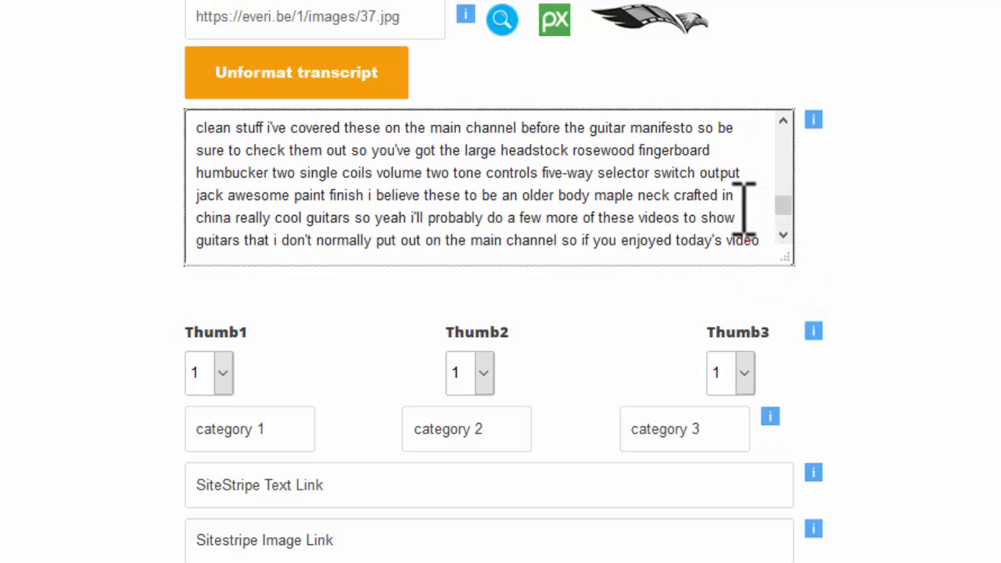
Insert a paragraph break near the transcript's end, between "subscribe to the channel hit the" and "notification bell"
right_click(743, 205)
left_click(765, 224)
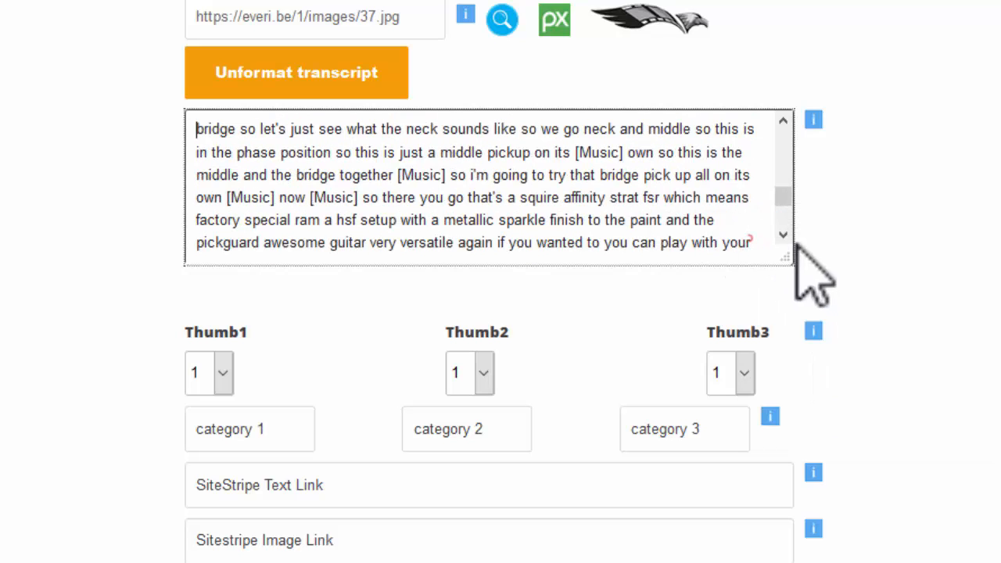
scroll(782, 236, "down", 9)
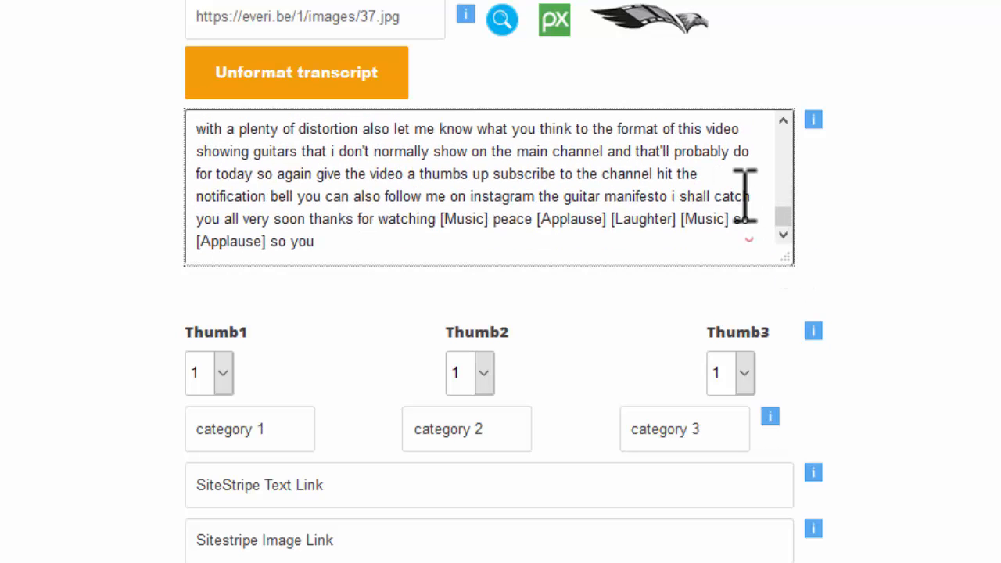
left_click(712, 183)
key("Return")
key("Return")
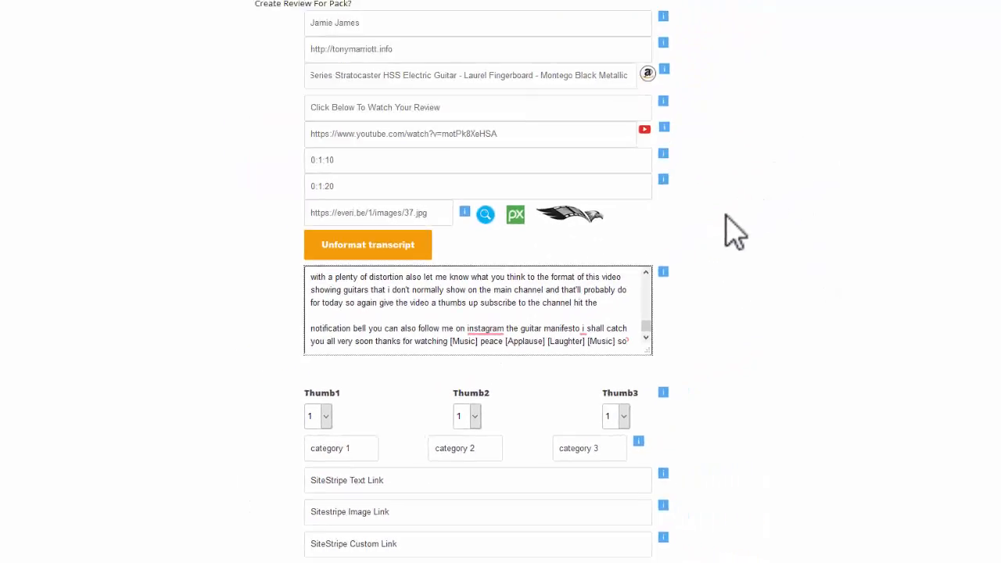
Name the three rating categories "Playabilty", "Build Quality" and "Sound Quality"
scroll(677, 268, "down", 3)
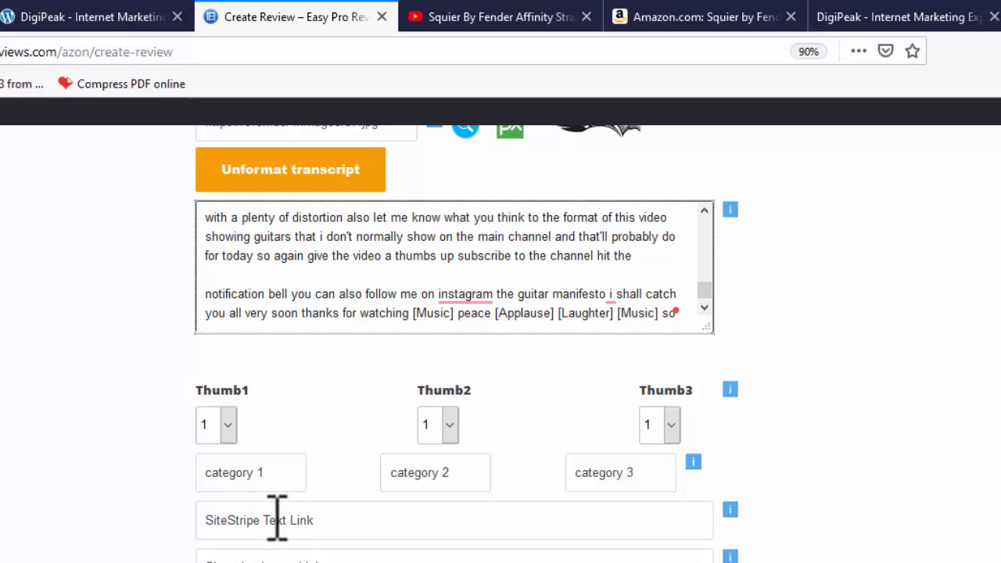
left_click(279, 472)
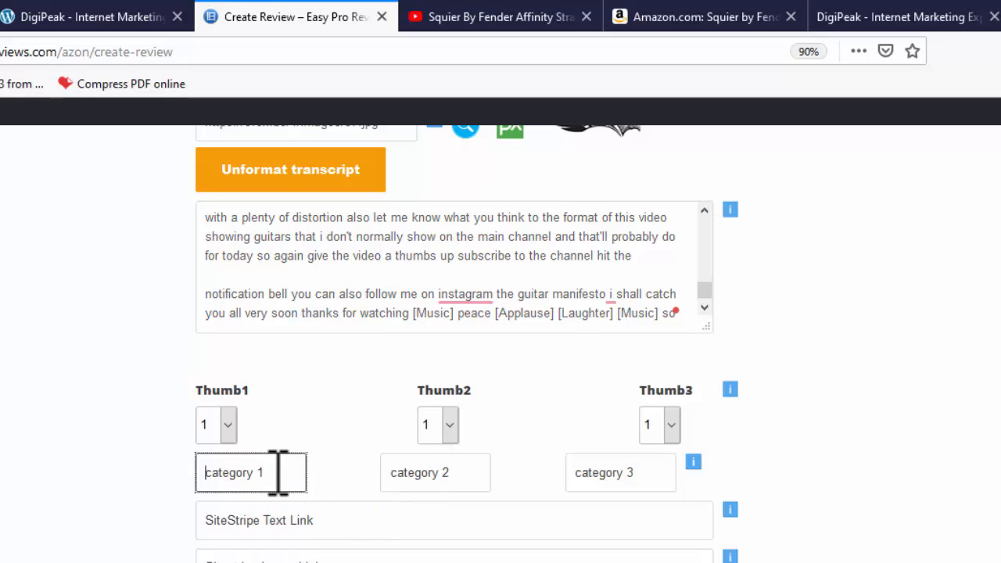
type("Pi")
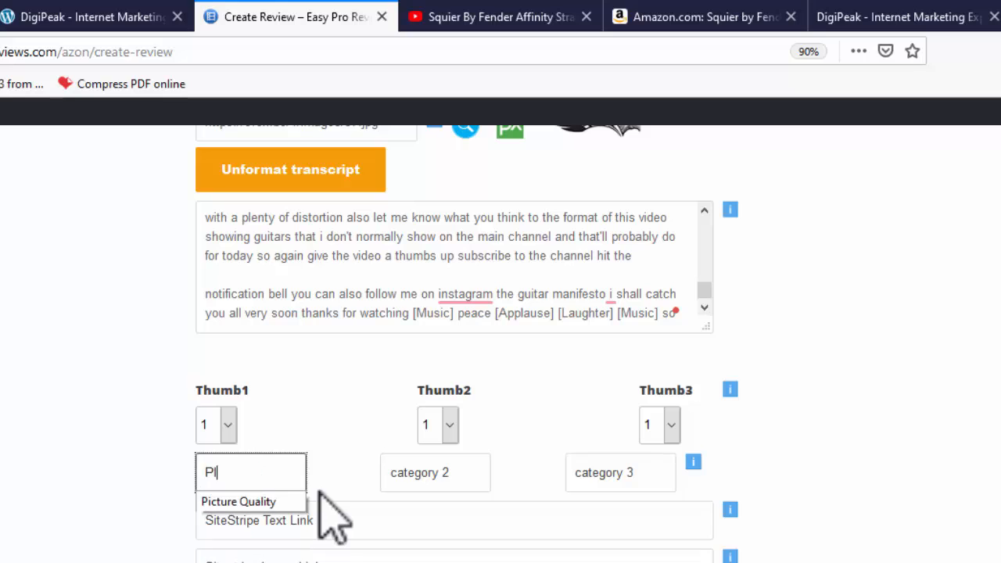
type("ayabilty")
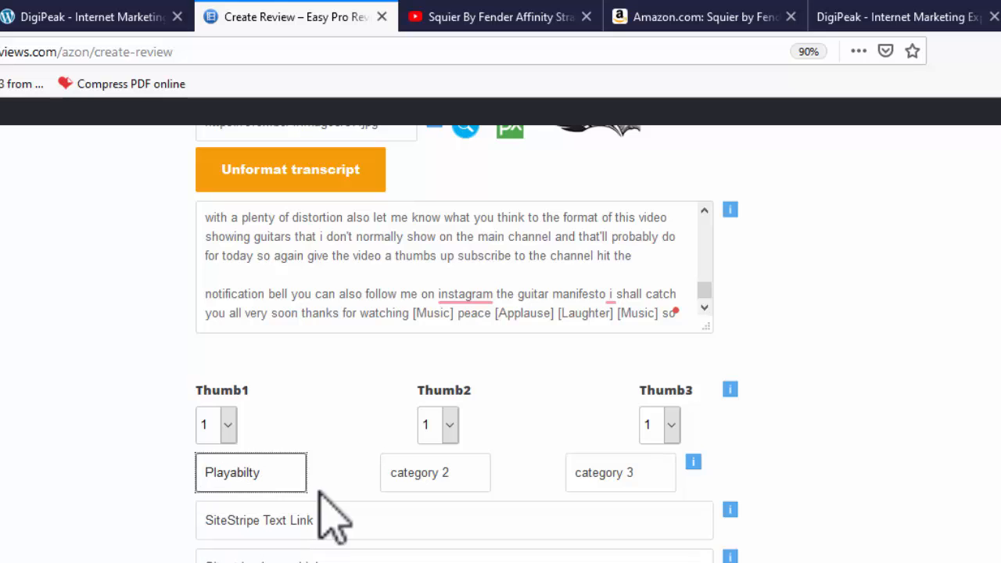
left_click(450, 472)
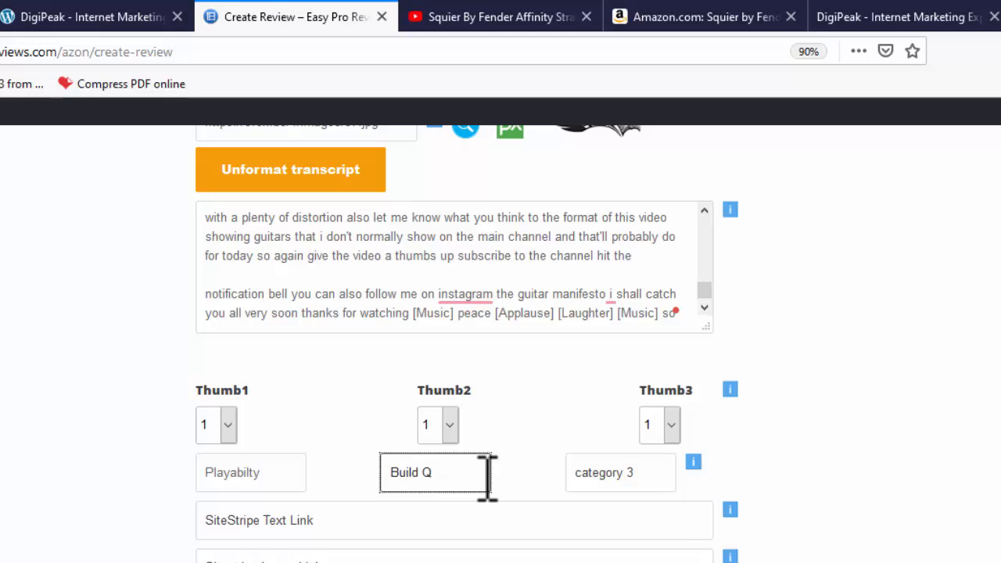
left_click(617, 474)
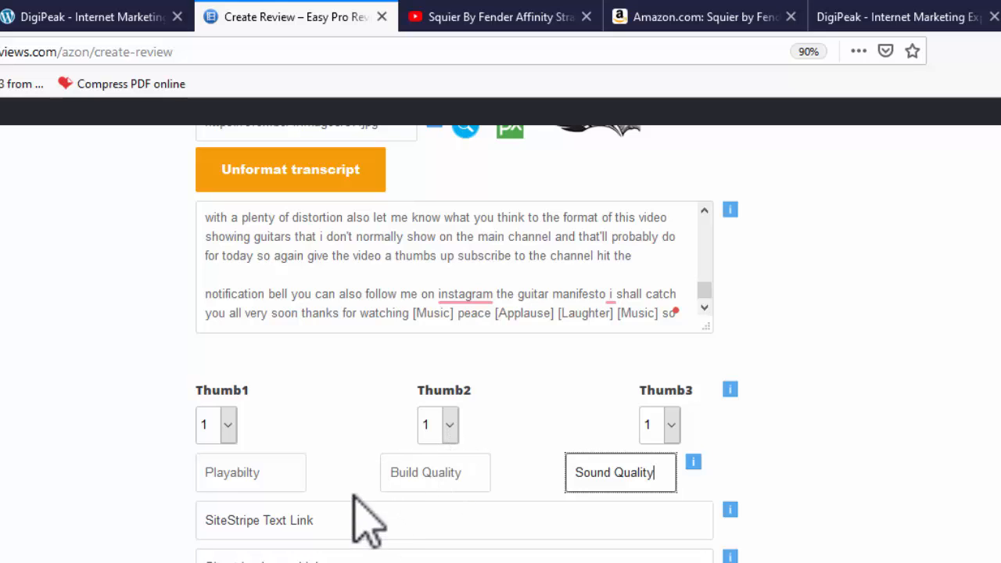
Set the ratings to 4.5 for Thumb1, 4 for Thumb2 and 5 for Thumb3
left_click(228, 424)
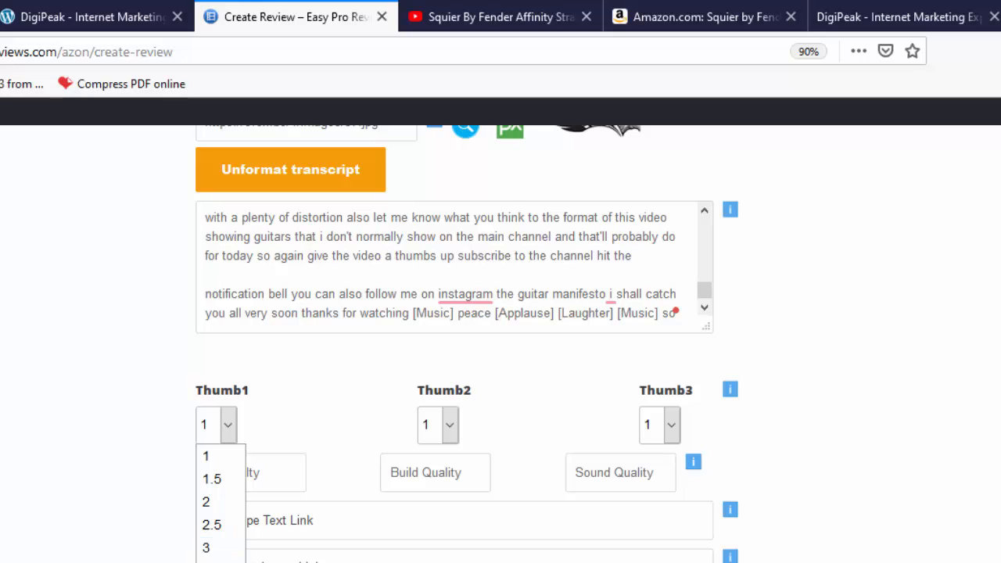
left_click(334, 413)
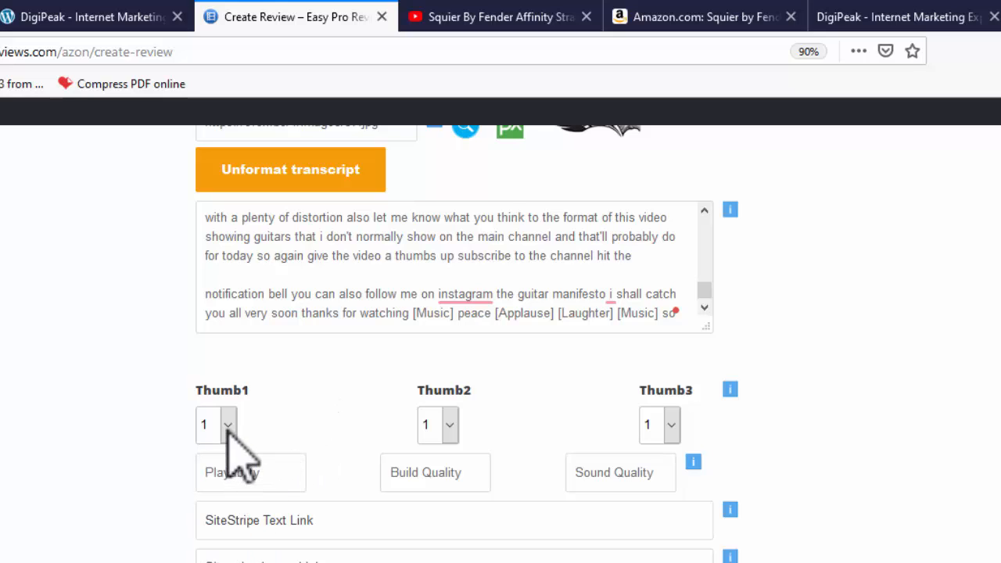
left_click(226, 430)
left_click(226, 562)
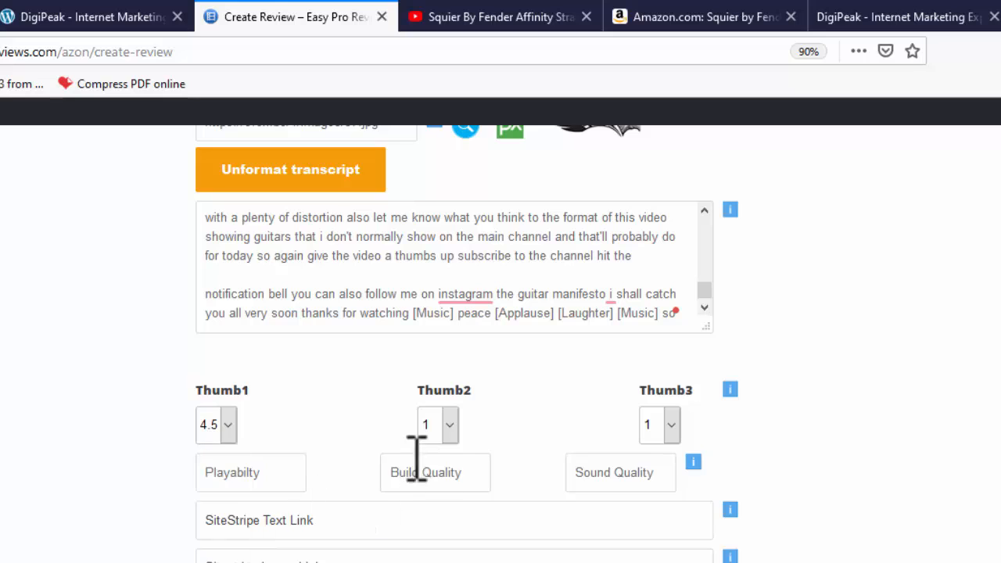
left_click(451, 428)
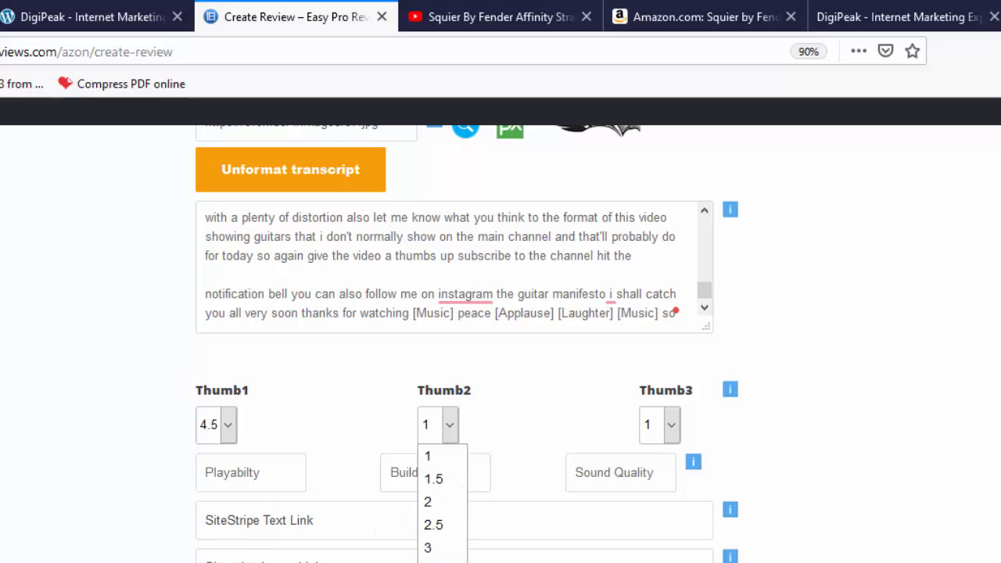
left_click(438, 562)
left_click(671, 426)
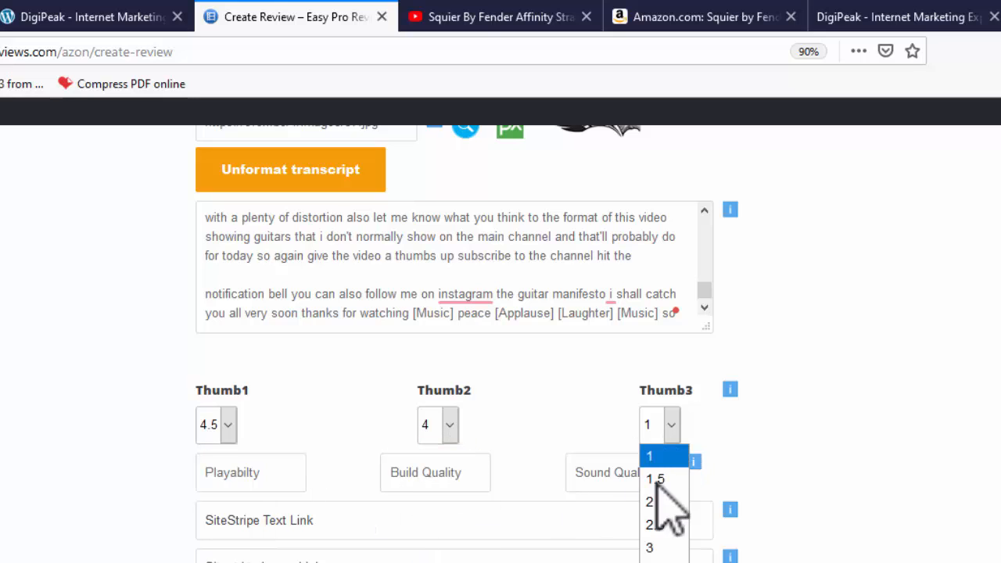
left_click(655, 562)
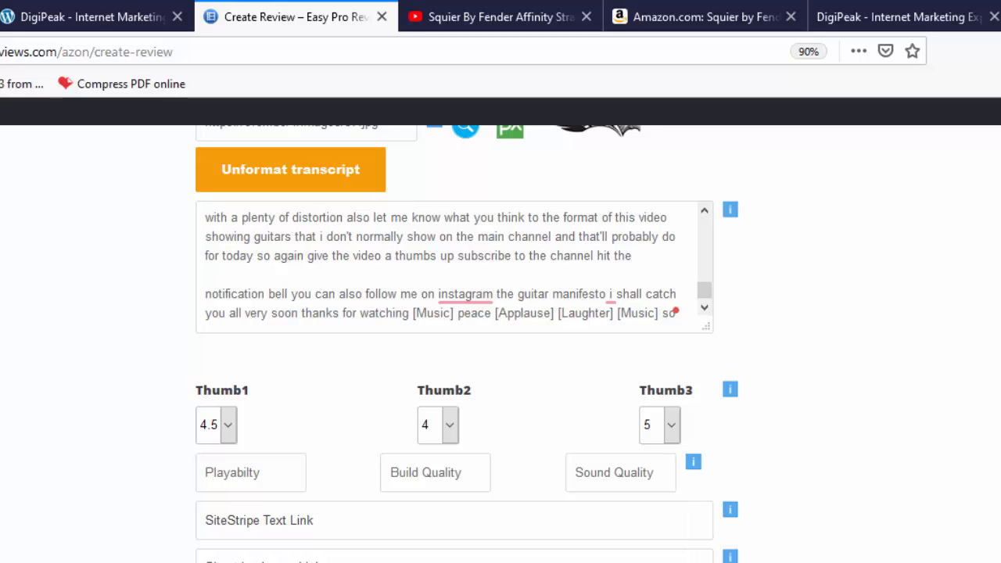
Copy the guitar's short text link from SiteStripe on its Amazon page and paste it into the review's SiteStripe Text Link field
left_click(293, 522)
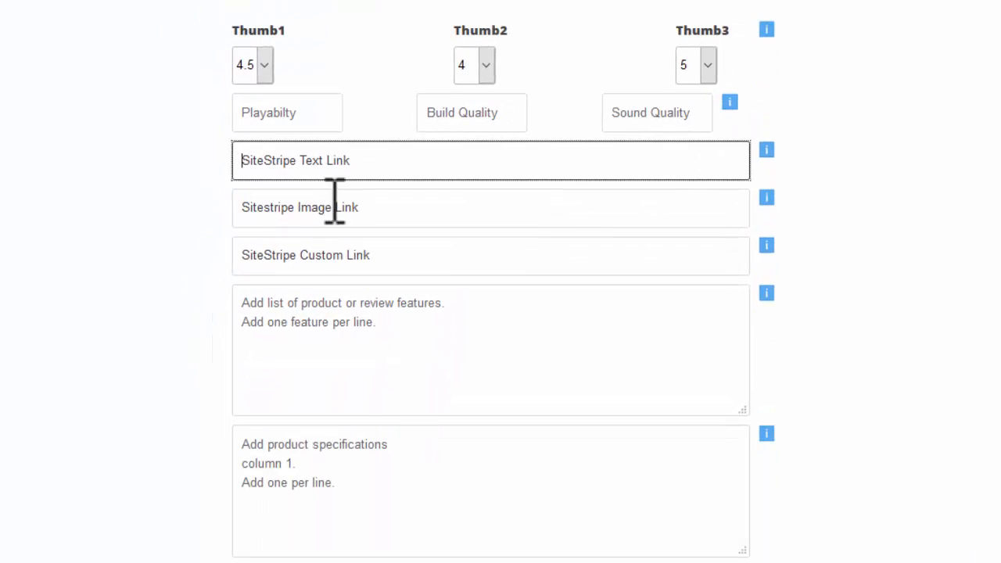
left_click(334, 205)
left_click(344, 258)
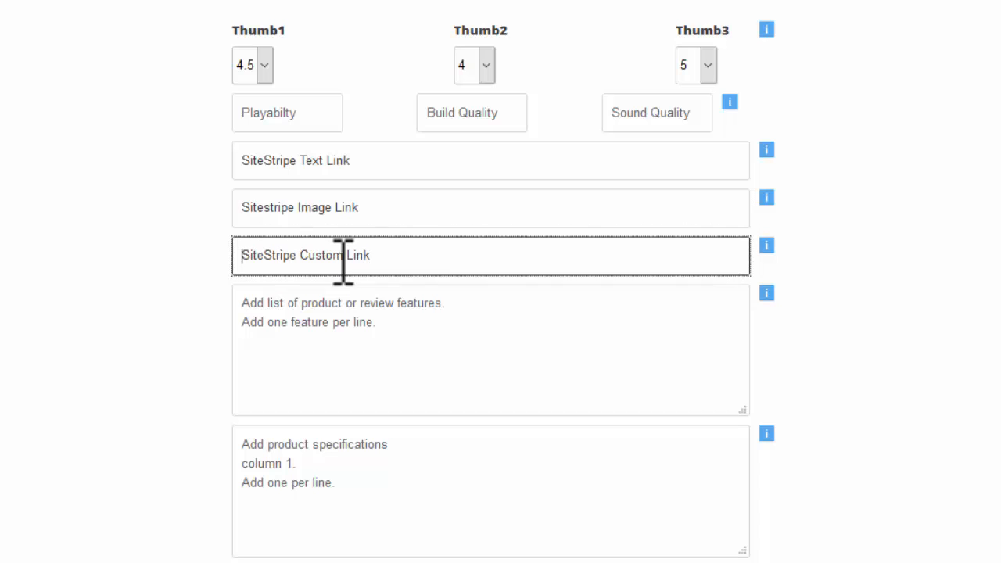
left_click(355, 165)
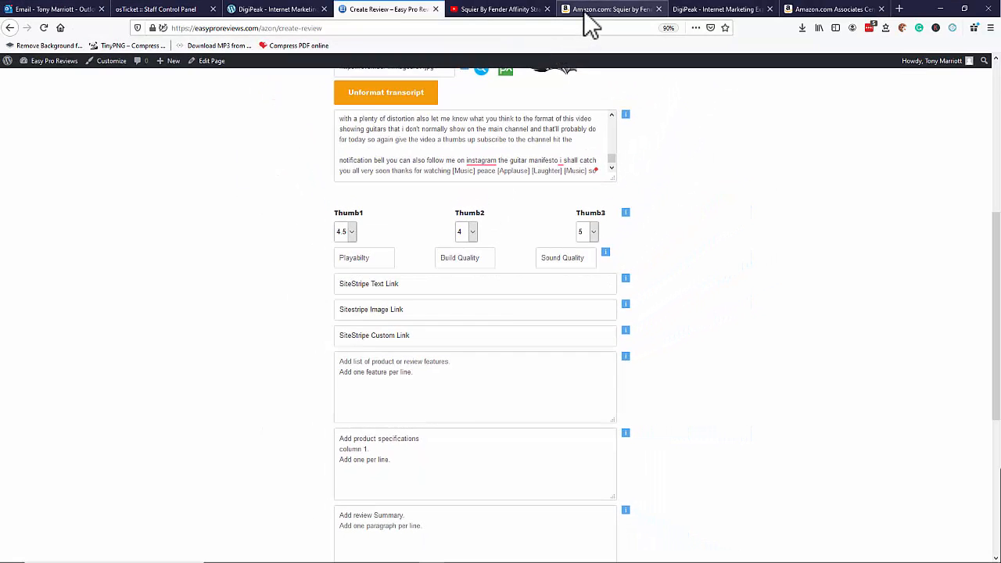
left_click(588, 10)
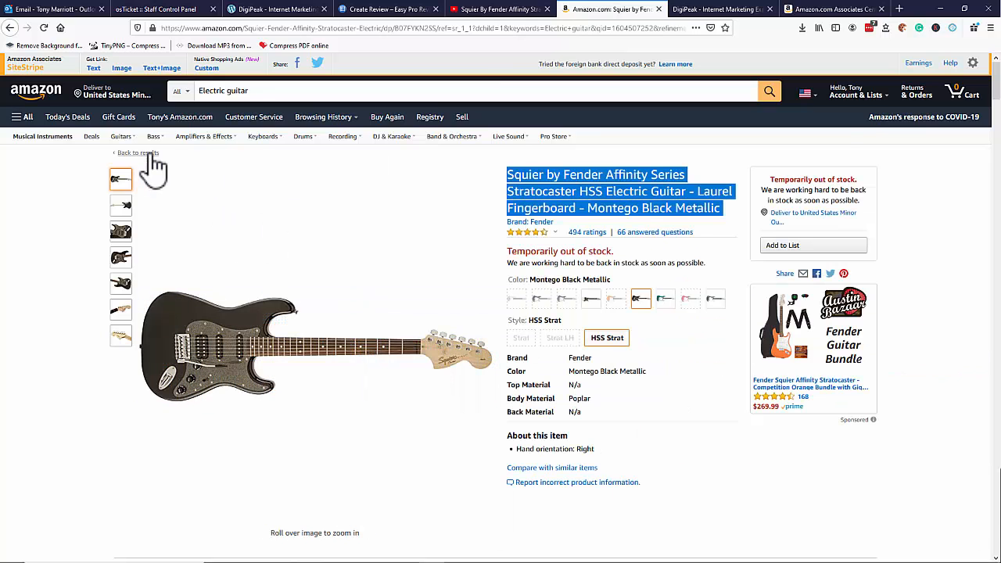
left_click(94, 69)
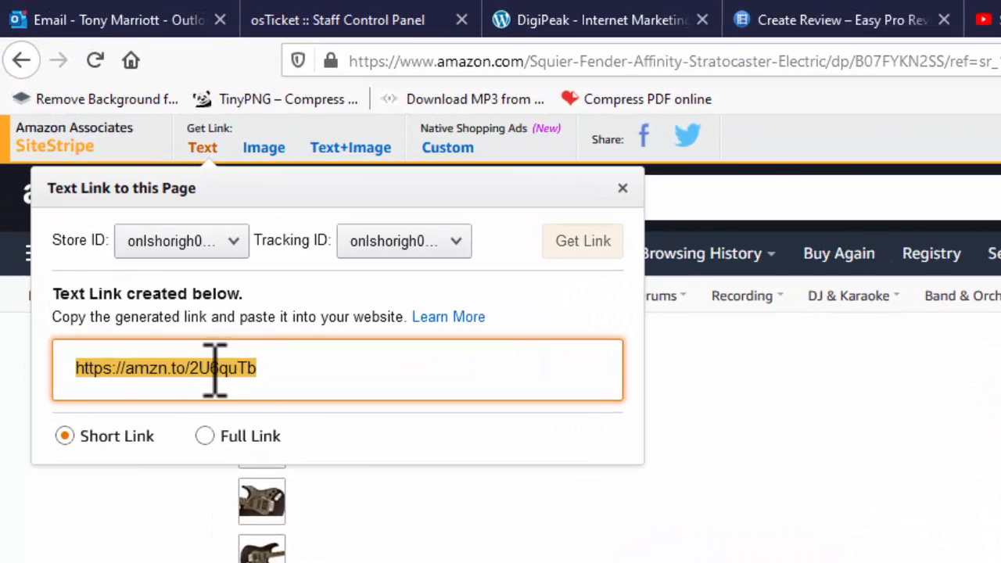
right_click(218, 368)
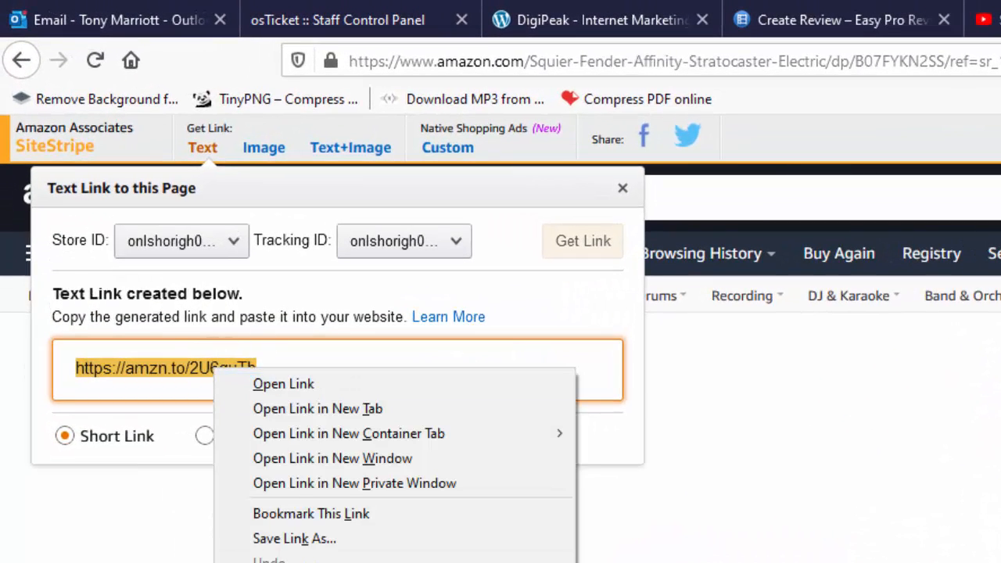
left_click(269, 562)
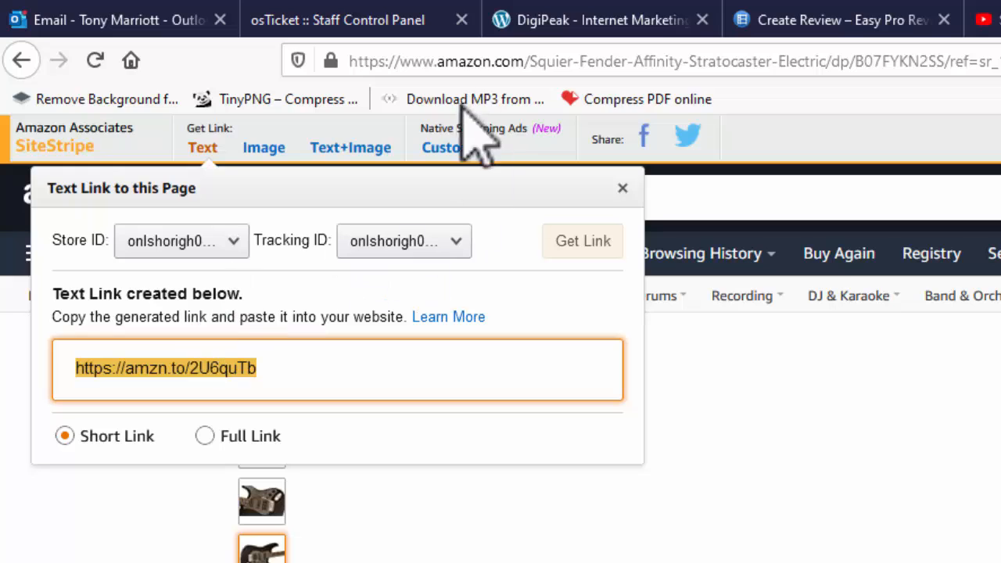
left_click(776, 33)
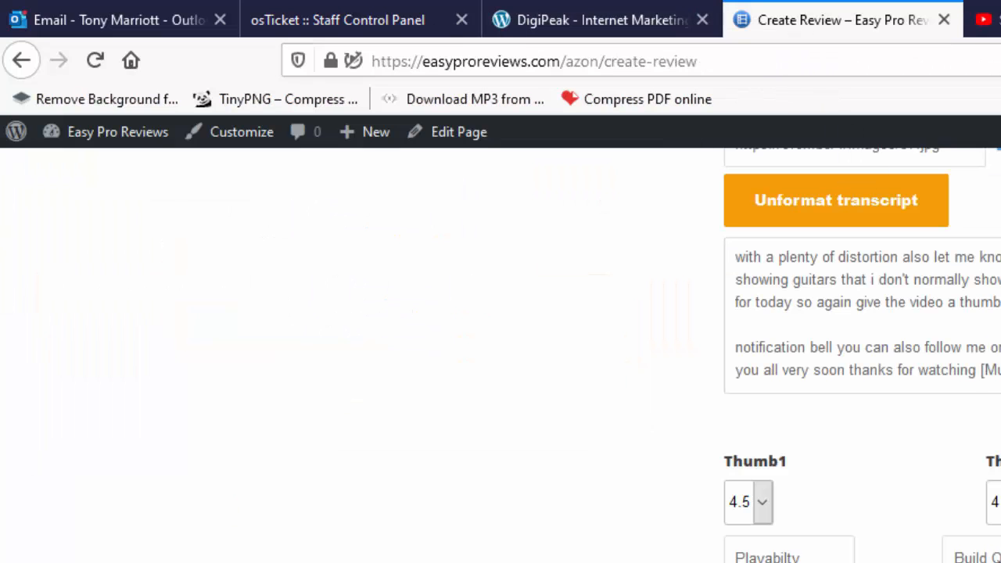
right_click(704, 493)
left_click(738, 562)
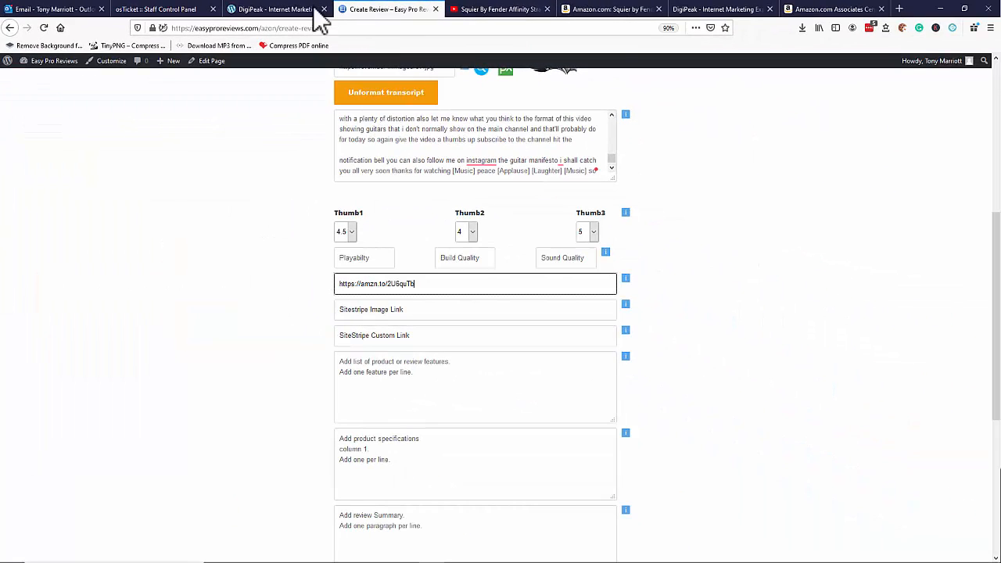
Copy the guitar's Large image link HTML from Amazon SiteStripe and paste it into the review's Sitestripe Image Link field
left_click(594, 10)
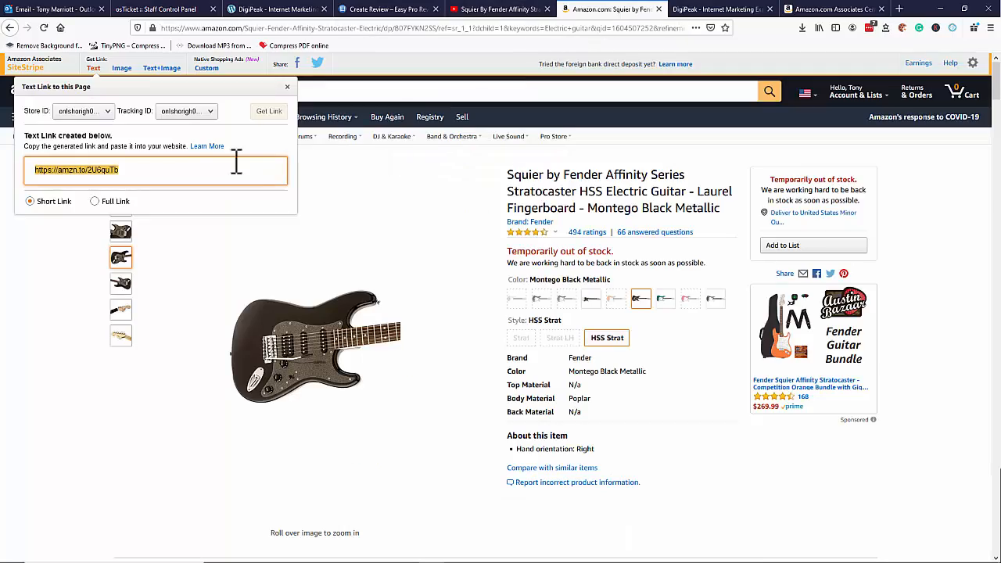
left_click(123, 69)
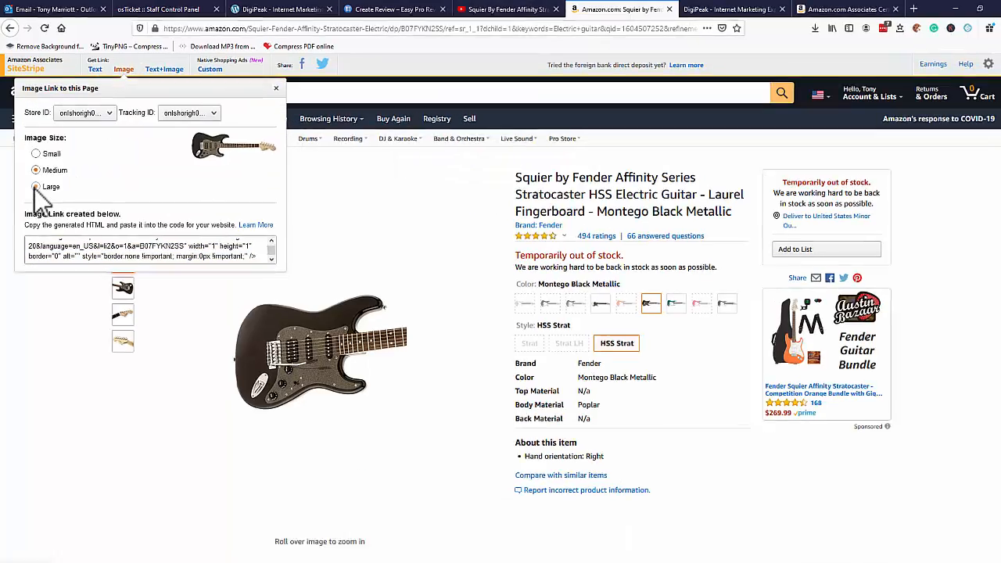
left_click(35, 187)
left_click(86, 253)
right_click(92, 256)
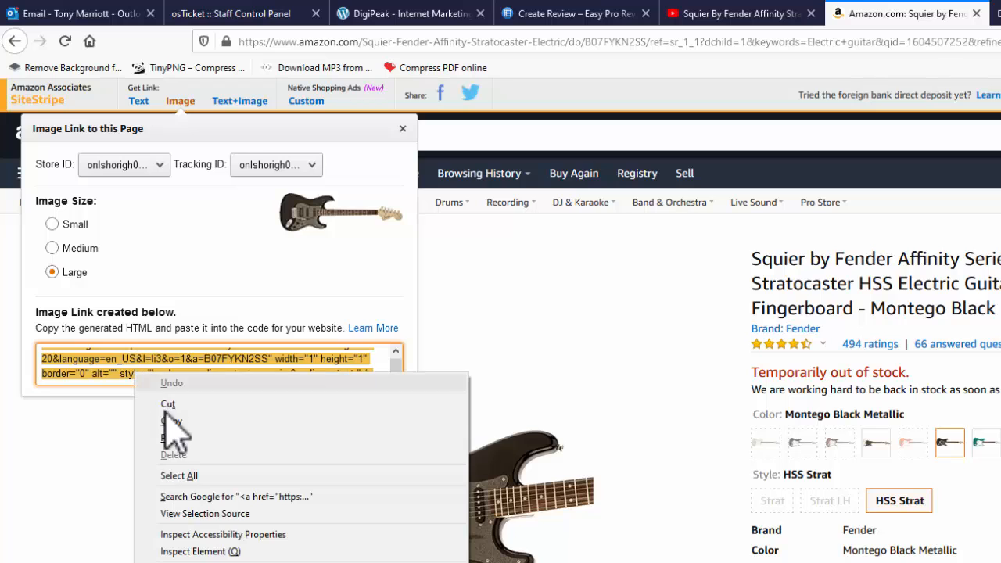
left_click(169, 421)
left_click(547, 13)
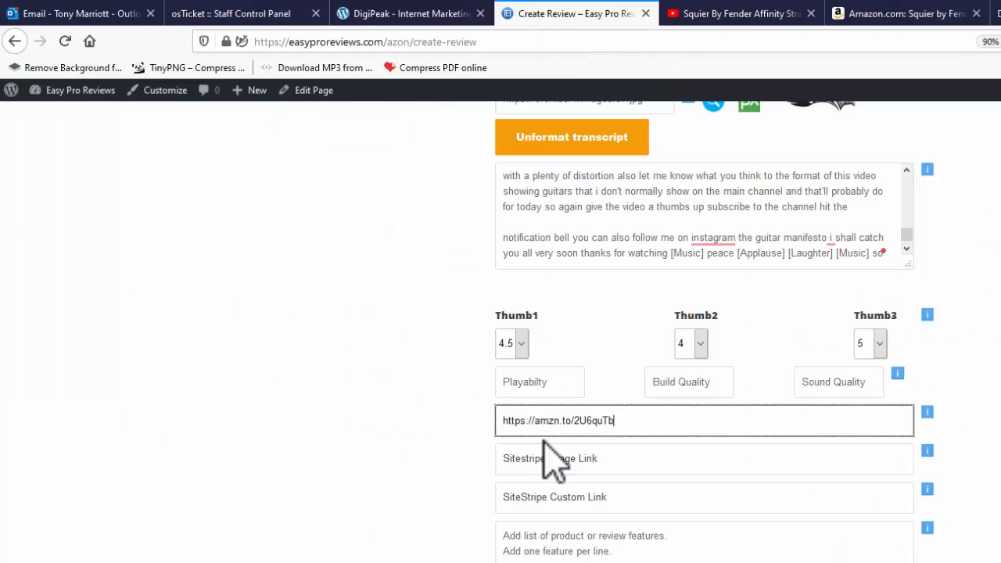
right_click(552, 463)
left_click(588, 529)
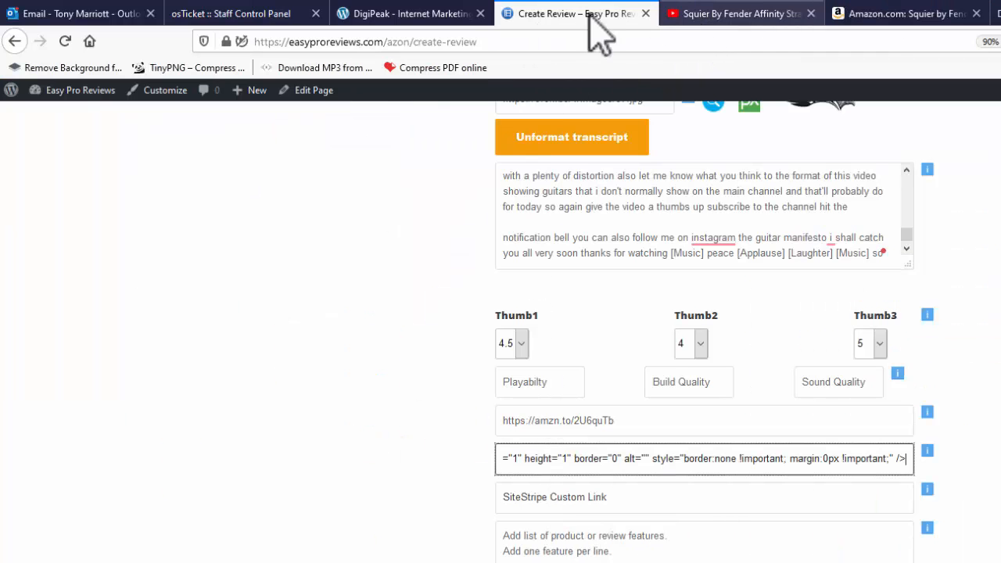
Copy the guitar's custom native shopping ad code from Amazon SiteStripe and paste it into the review's SiteStripe Custom Link field
left_click(850, 15)
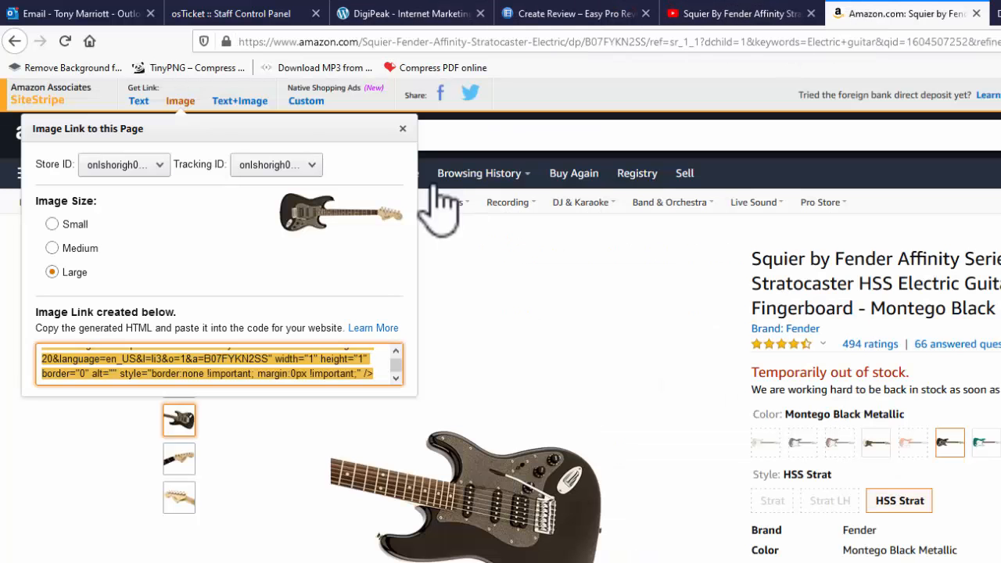
left_click(305, 102)
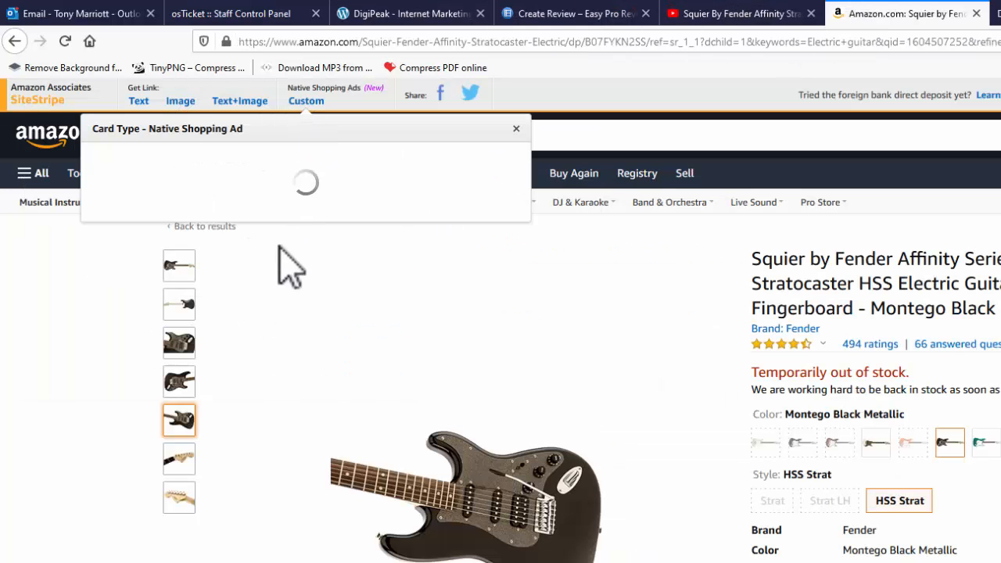
left_click(202, 389)
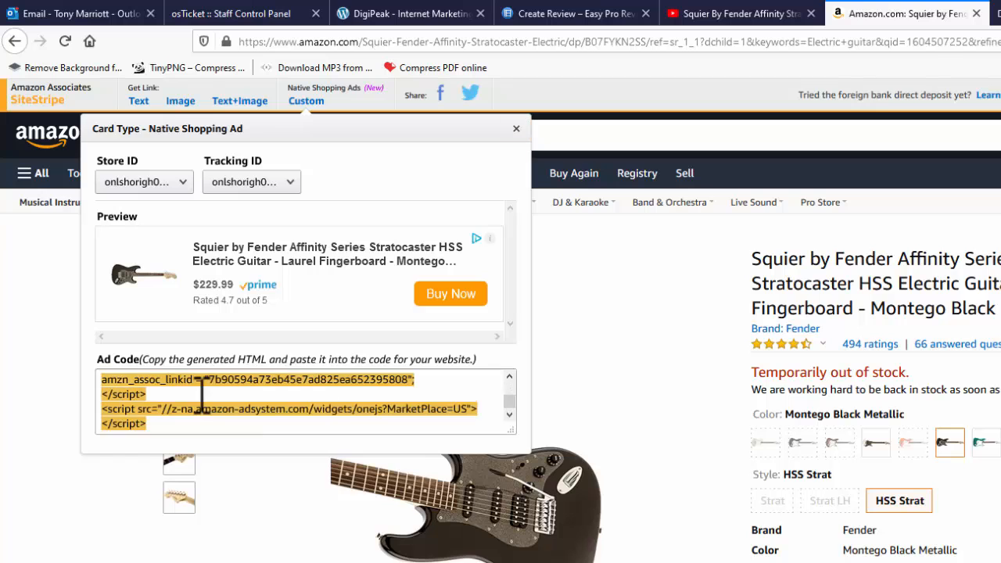
right_click(201, 390)
left_click(243, 446)
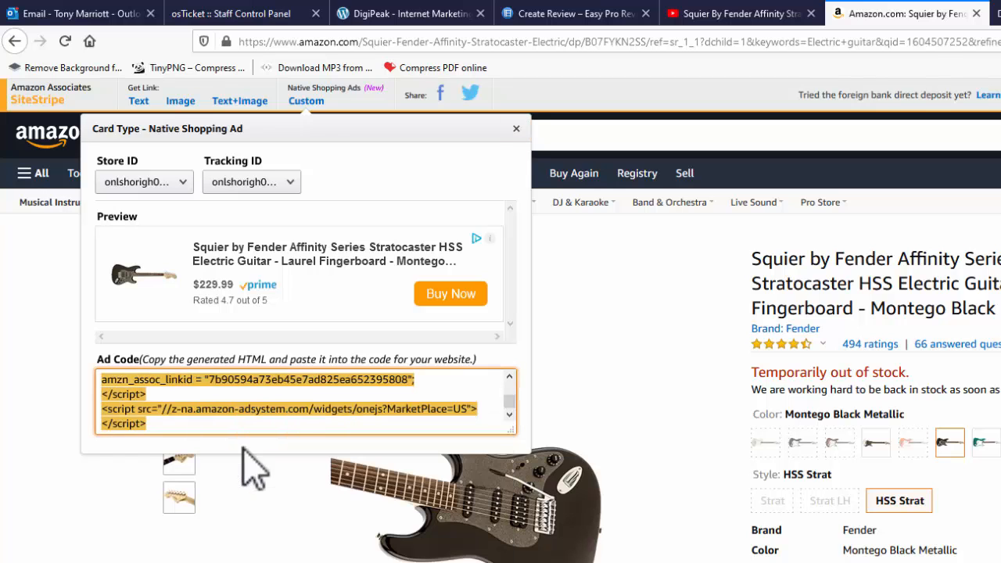
left_click(547, 16)
right_click(592, 500)
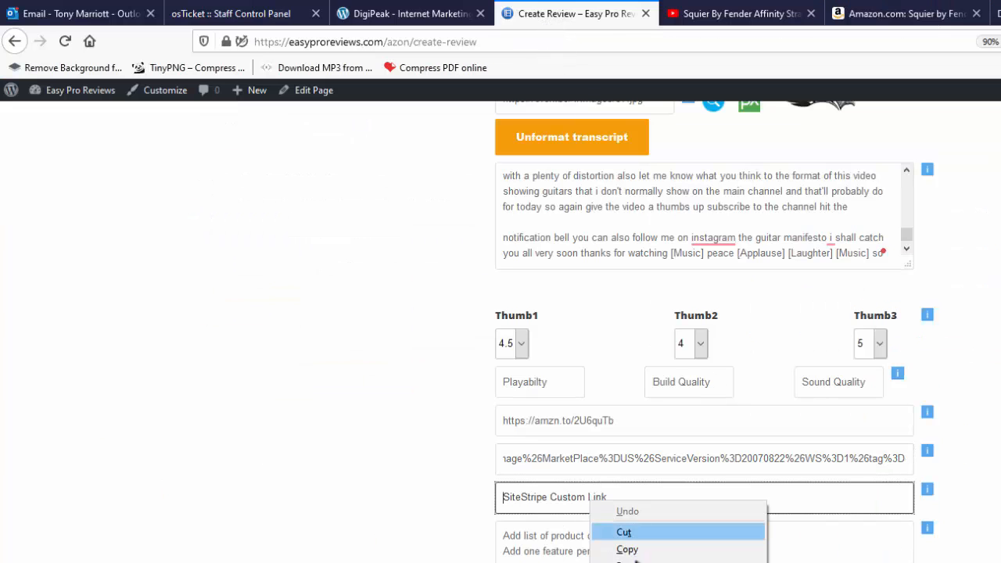
left_click(625, 559)
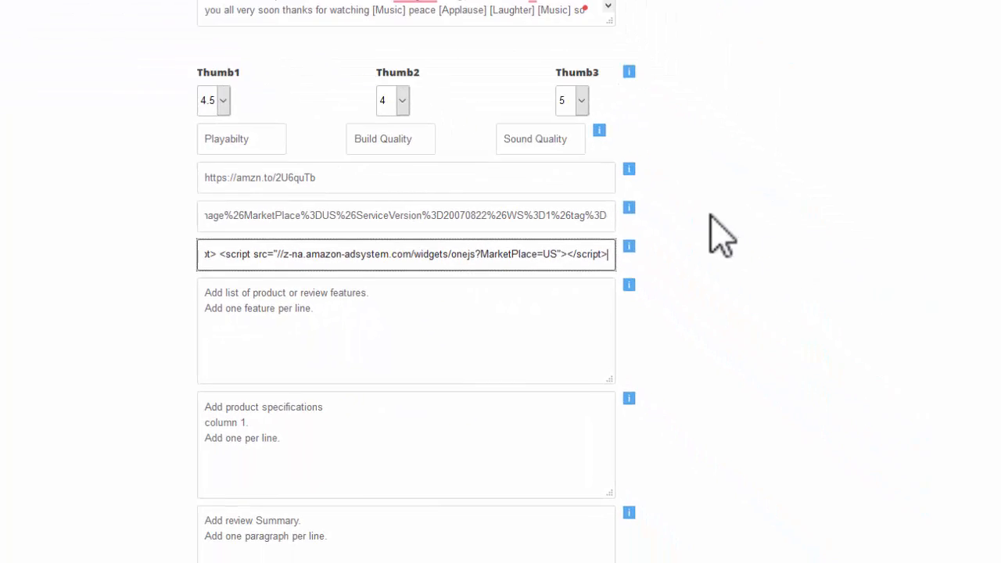
left_click(661, 362)
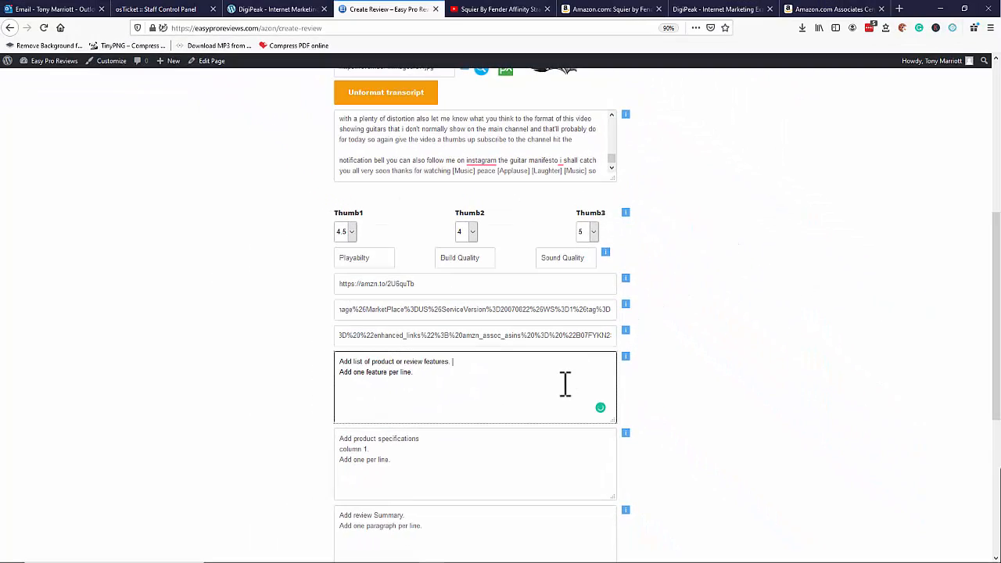
scroll(564, 383, "down", 2)
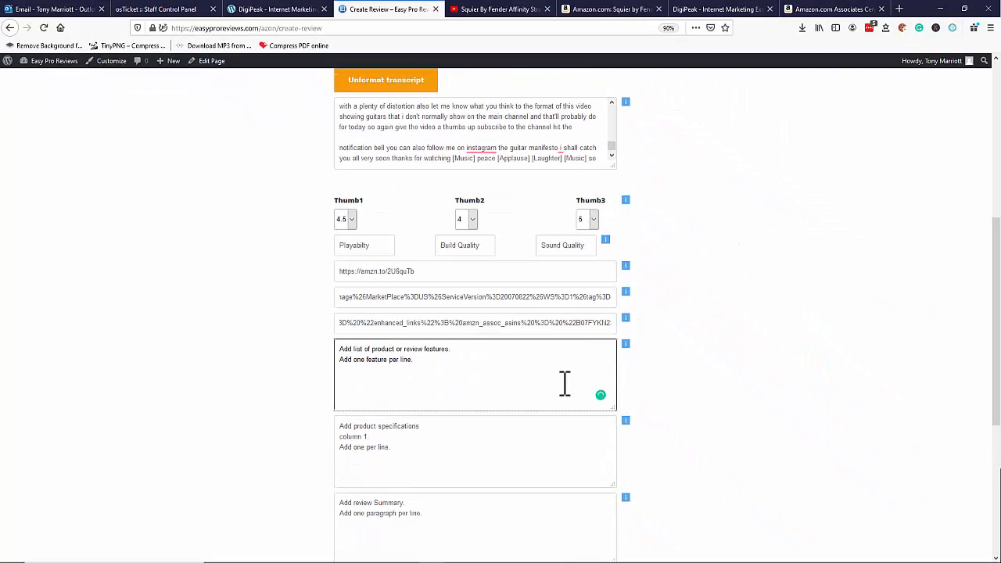
left_click(706, 348)
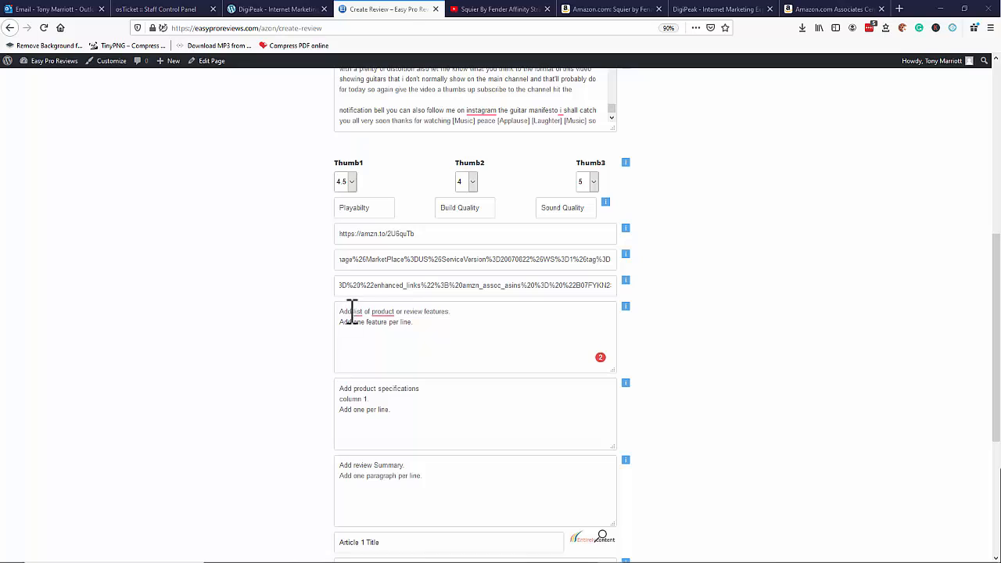
Copy the guitar's product title from the review form and search Google for it in a new browser tab
mouse_move(396, 309)
scroll(555, 239, "up", 5)
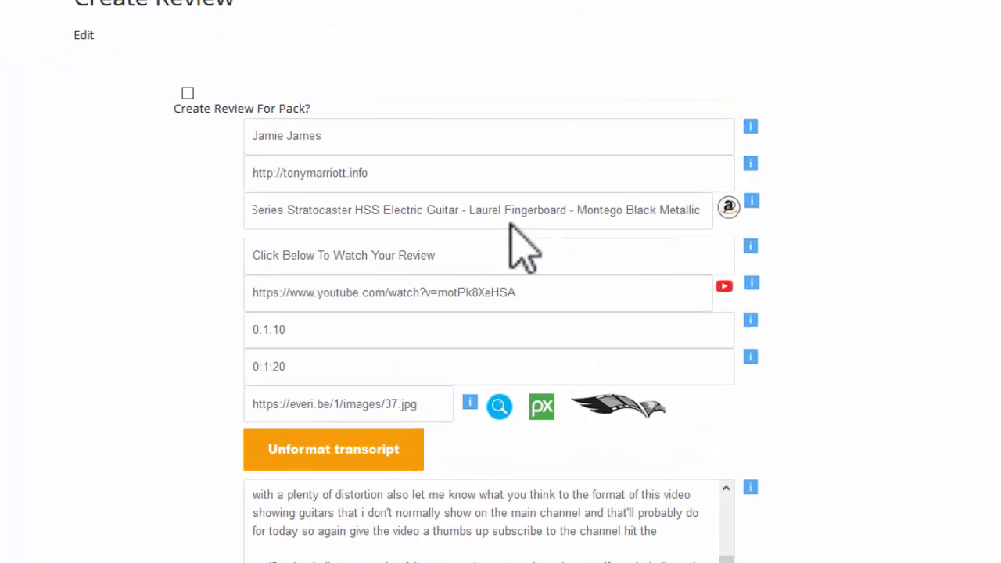
left_click_drag(554, 203, 206, 212)
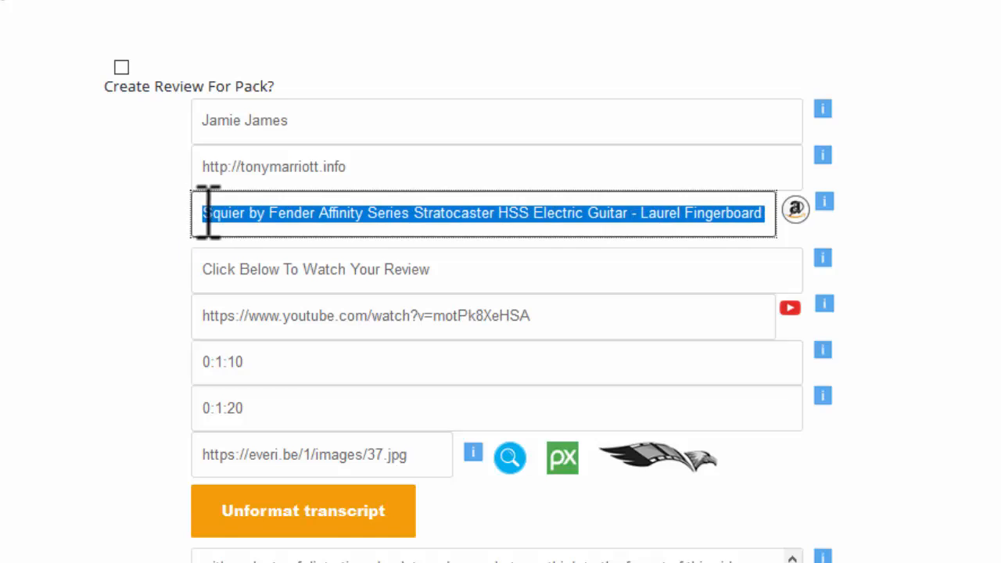
right_click(217, 213)
left_click(270, 284)
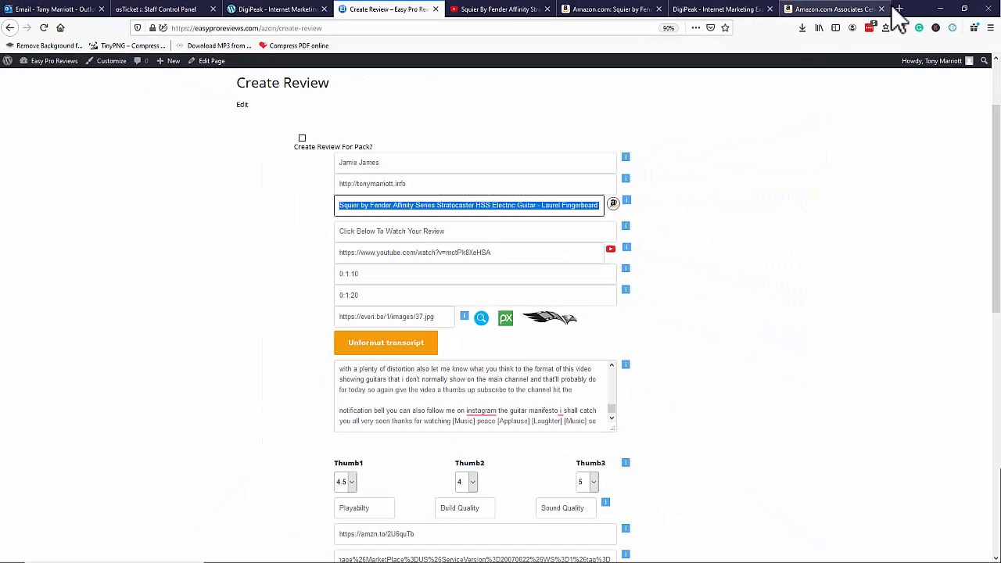
left_click(899, 9)
left_click(398, 99)
right_click(398, 98)
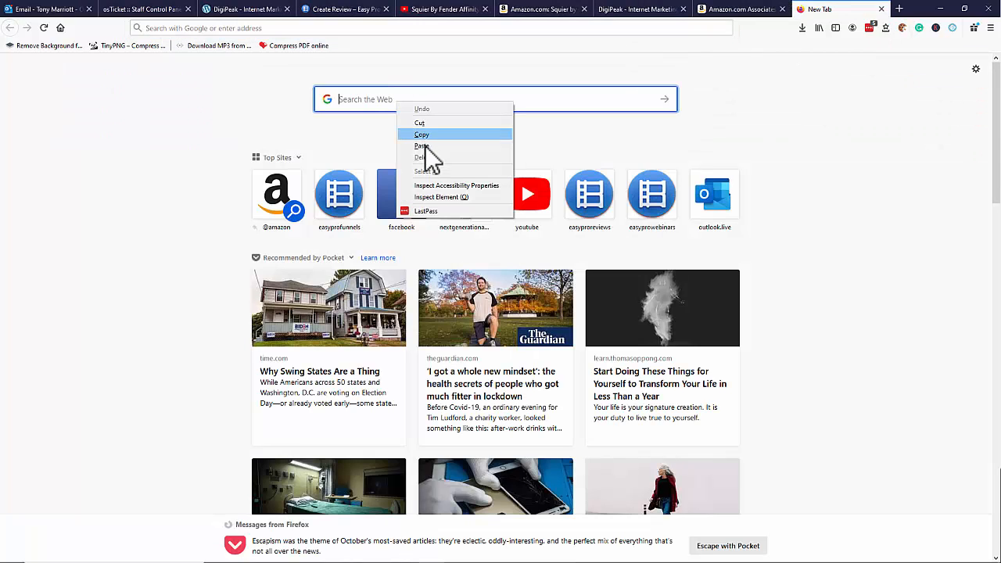
left_click(431, 157)
key("Return")
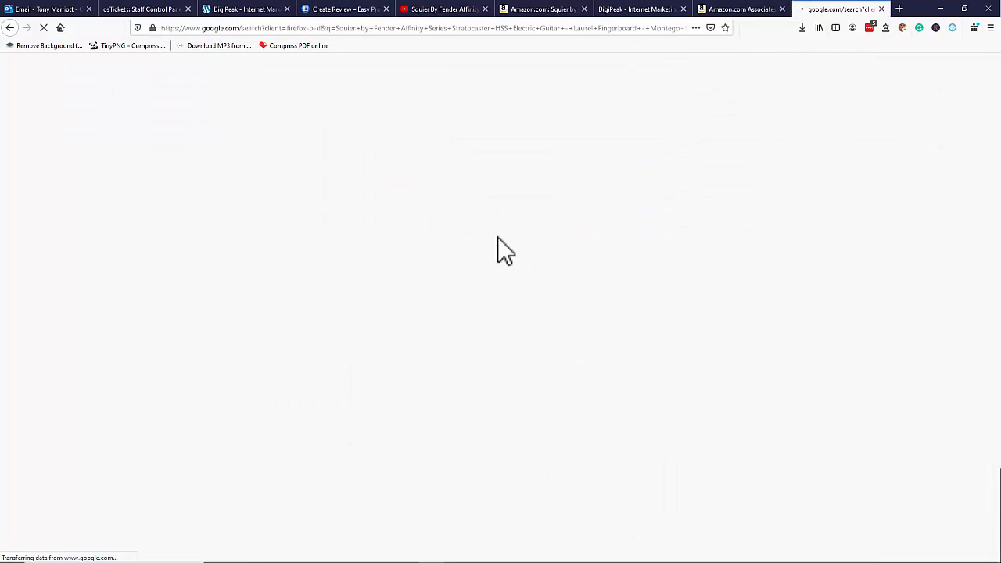
Find the shop.fender.com result for the Affinity Series Stratocaster HSS in the search results and open its product page
scroll(383, 254, "down", 5)
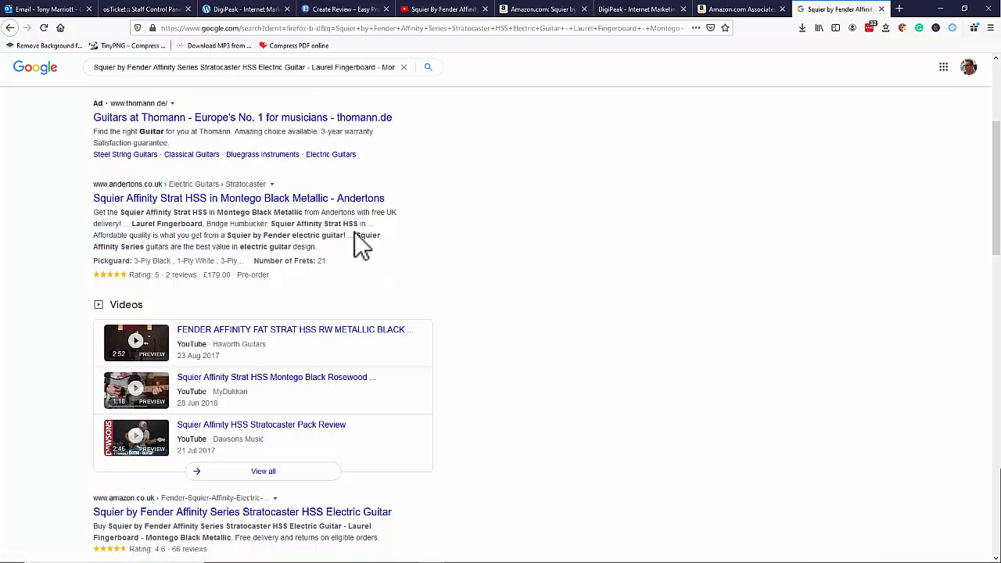
scroll(293, 230, "down", 5)
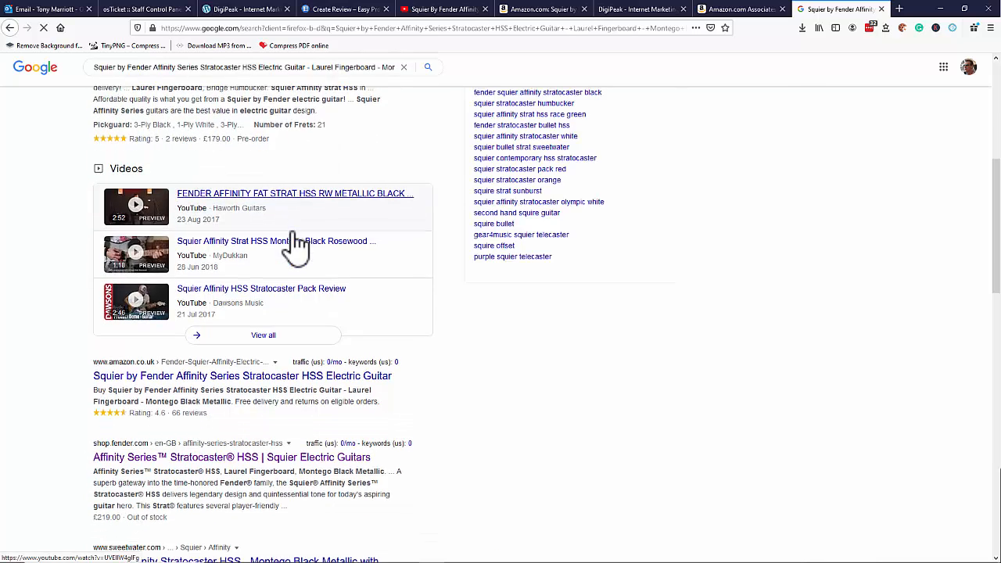
scroll(344, 235, "down", 3)
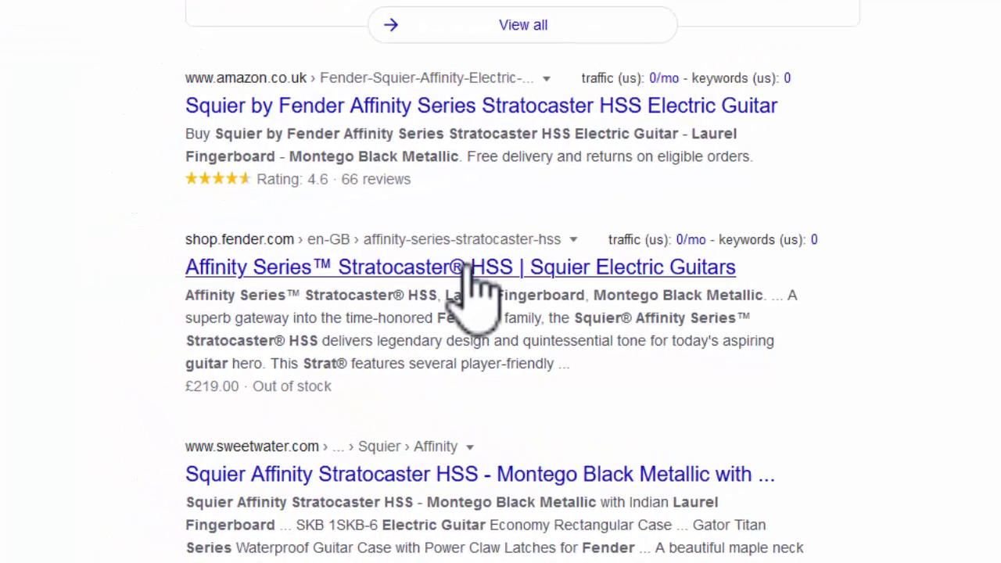
left_click(472, 266)
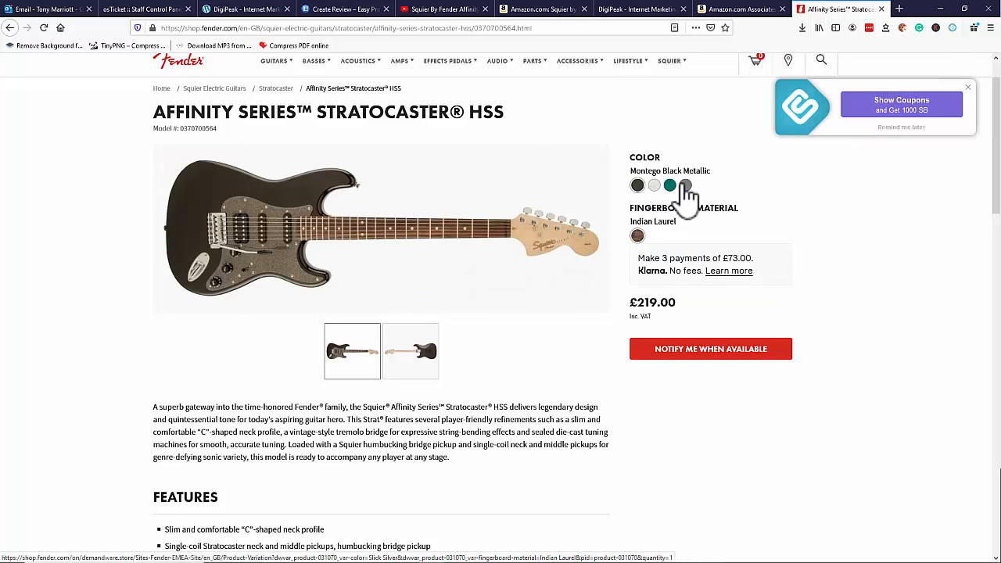
Copy the five Features bullet points from the Fender product page and paste them over the placeholder in the review's product features field
scroll(443, 270, "down", 1)
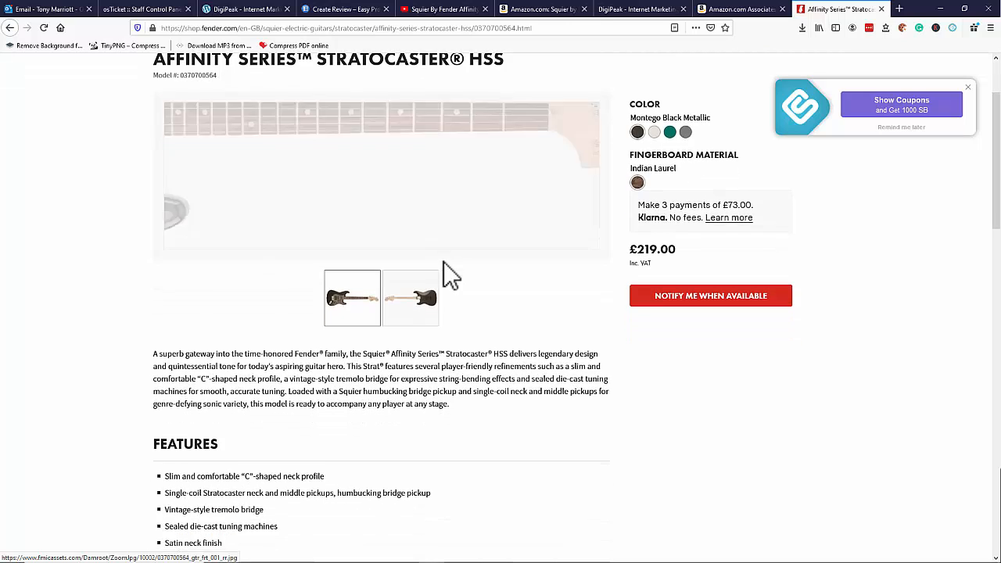
scroll(437, 251, "down", 3)
scroll(459, 224, "down", 1)
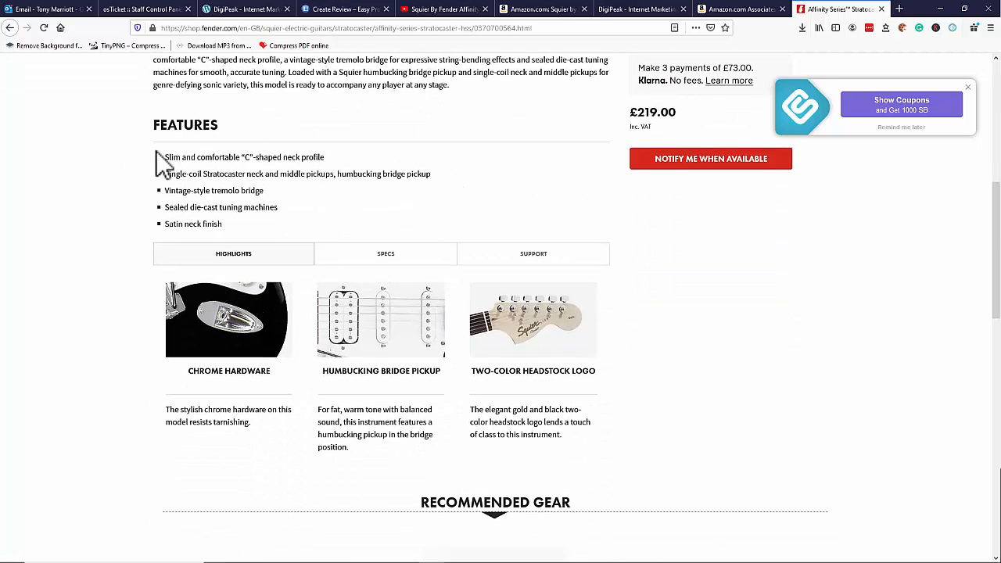
left_click_drag(157, 156, 226, 242)
right_click(242, 197)
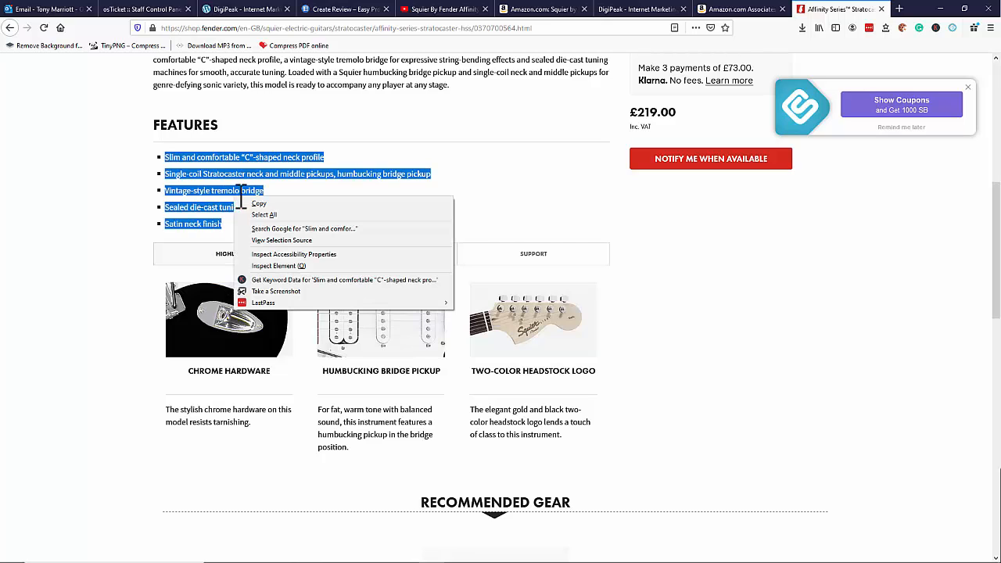
left_click(259, 203)
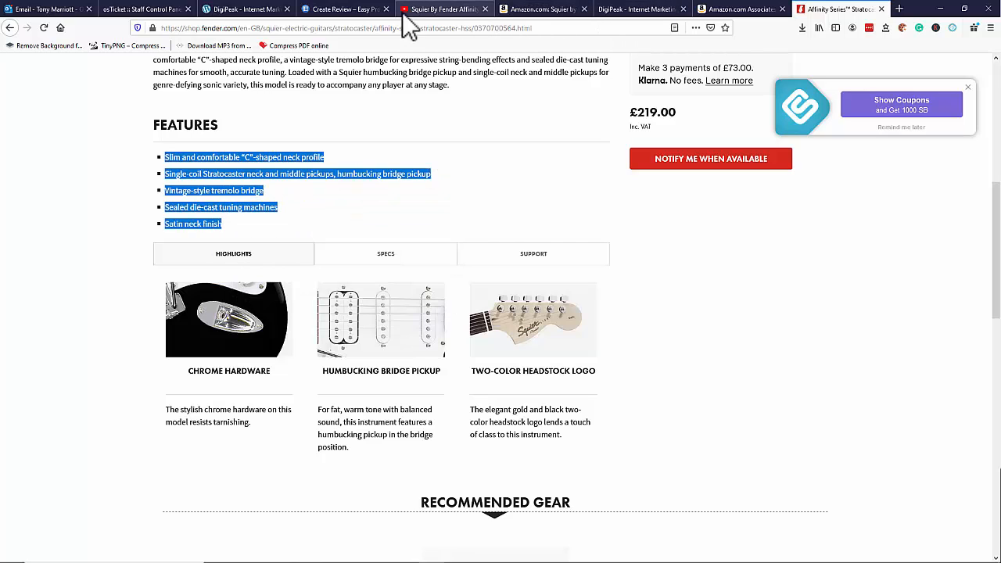
left_click(364, 10)
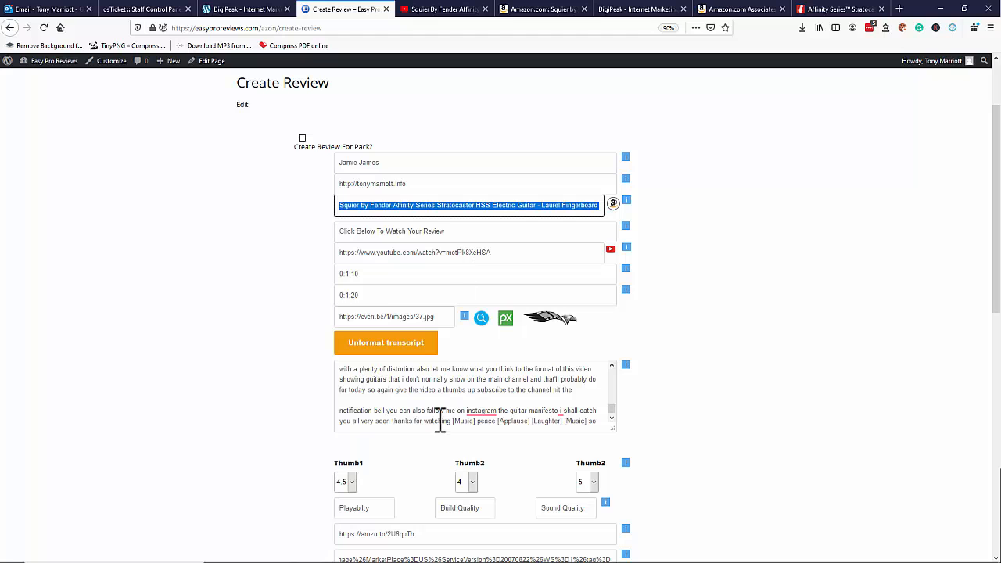
scroll(480, 337, "down", 6)
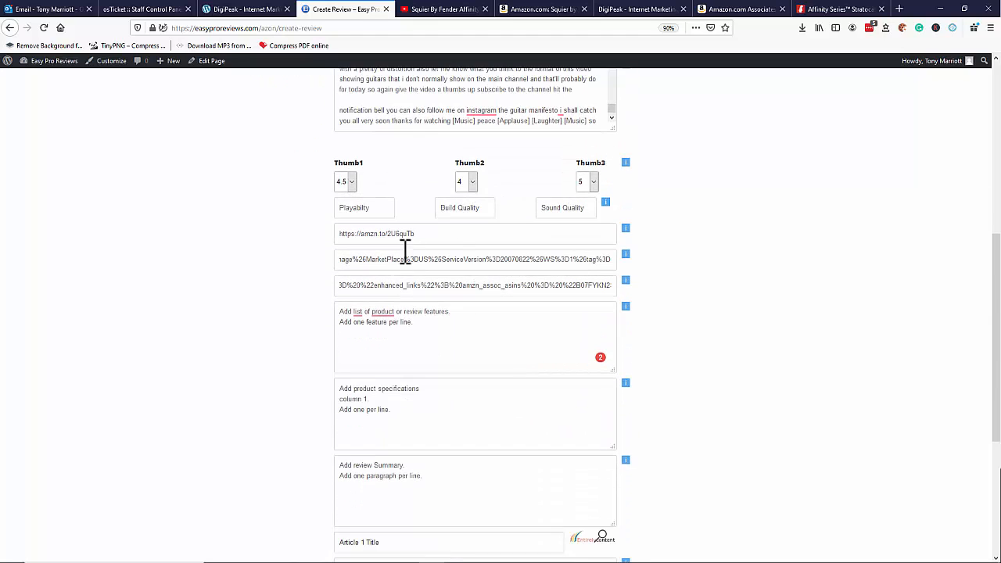
left_click_drag(407, 201, 337, 148)
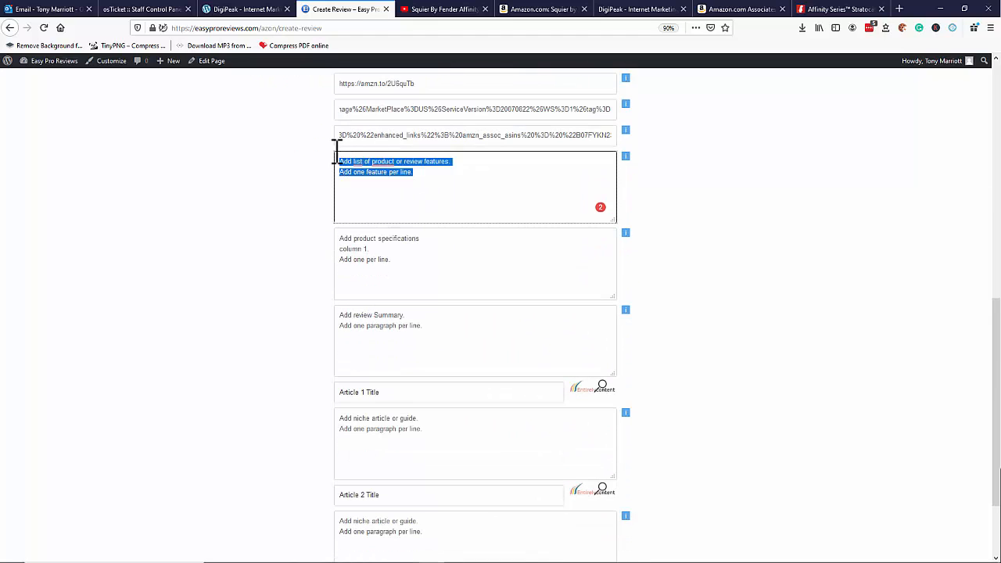
right_click(352, 164)
left_click(483, 207)
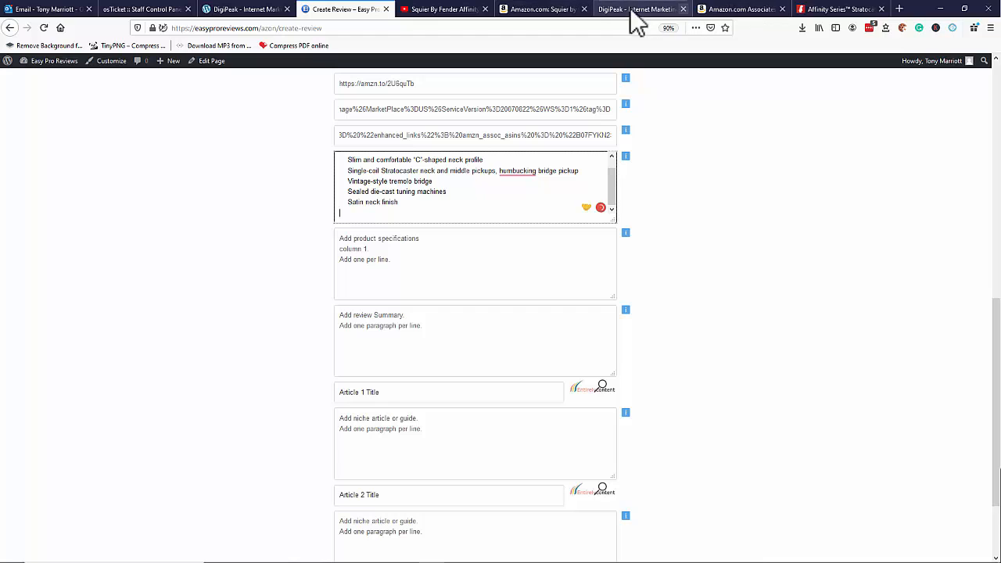
Copy the Chrome Hardware, Humbucking Bridge Pickup and Two-Color Headstock Logo highlights with their descriptions from the Fender product page
left_click(836, 10)
scroll(460, 239, "down", 2)
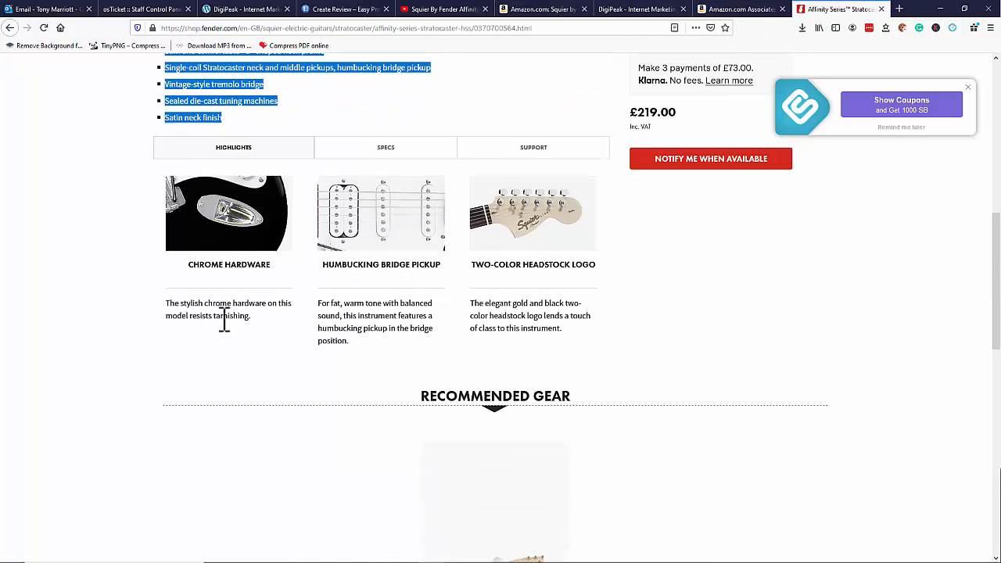
left_click_drag(170, 305, 590, 344)
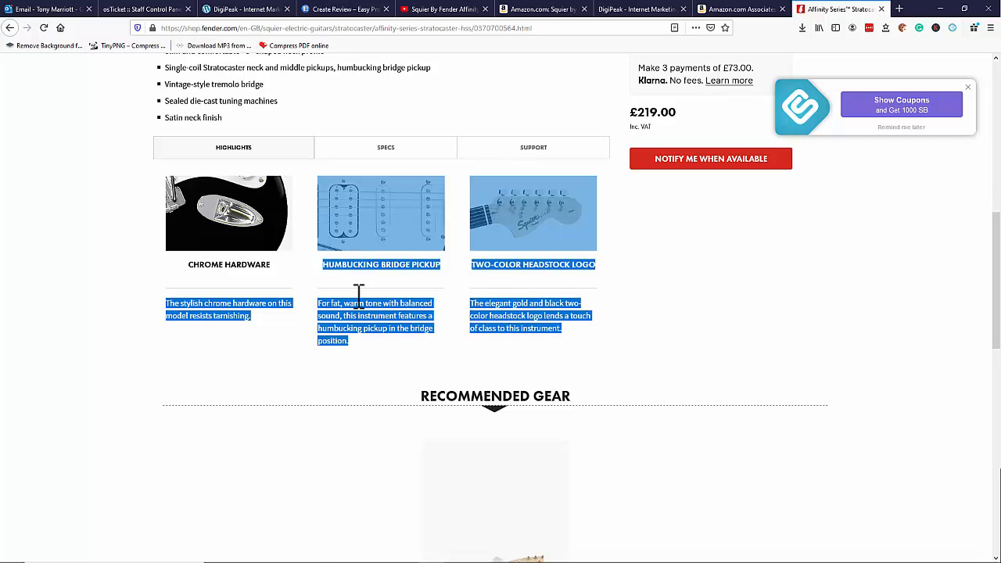
left_click_drag(192, 265, 405, 343)
left_click_drag(569, 354, 576, 351)
right_click(567, 307)
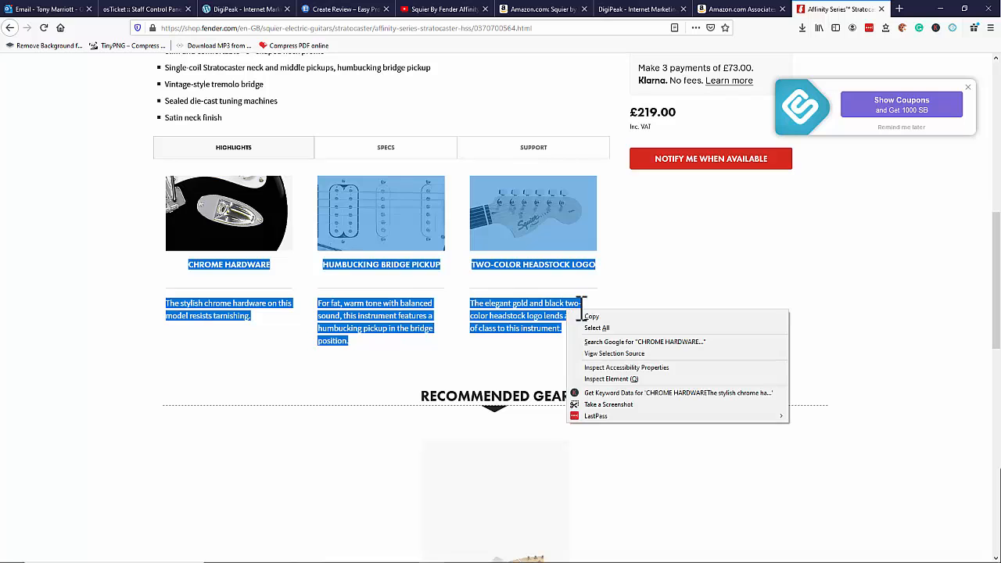
left_click(591, 317)
Paste the copied highlights below the existing bullet points in the review's product features field and check the result
left_click(435, 9)
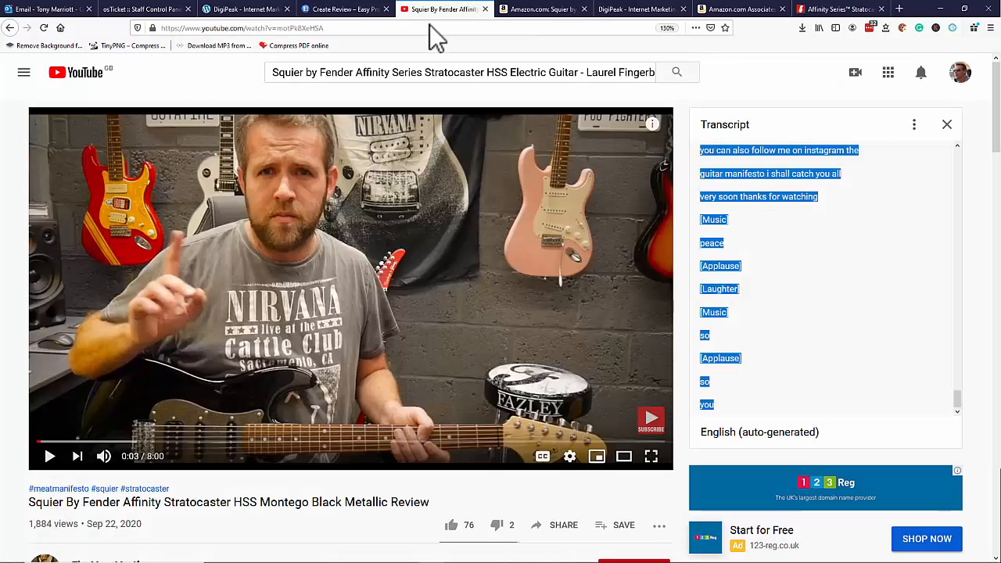
left_click(356, 10)
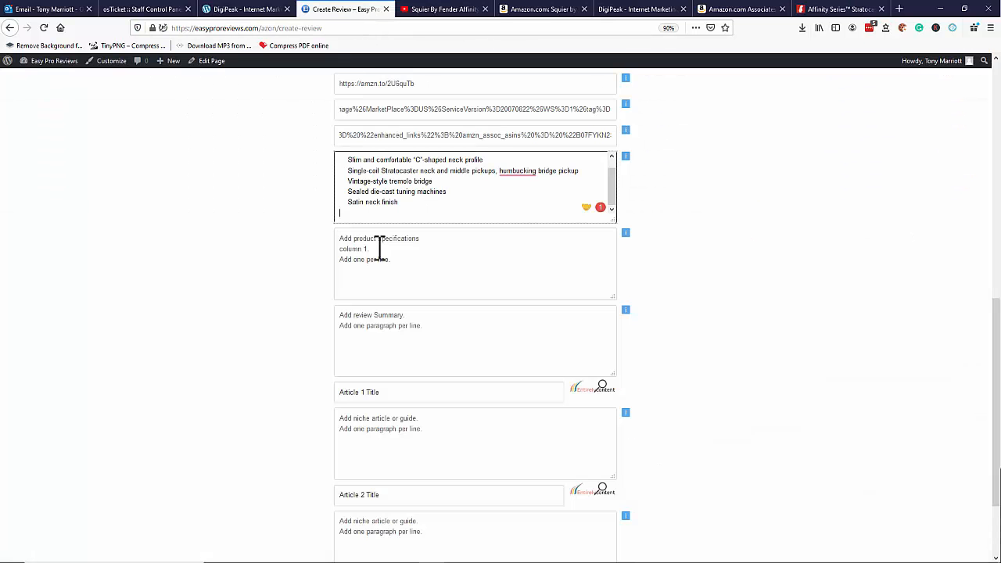
right_click(375, 216)
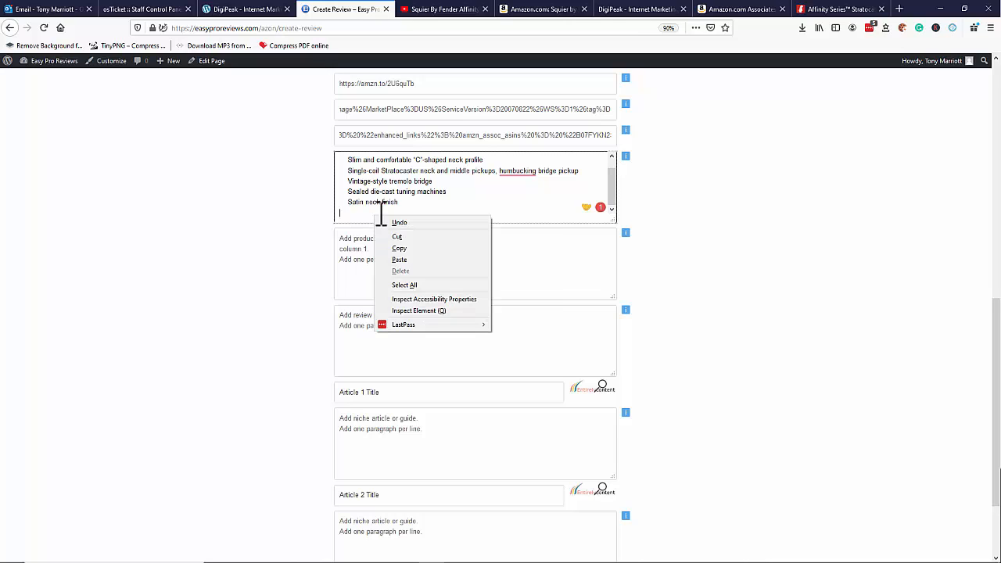
left_click(405, 268)
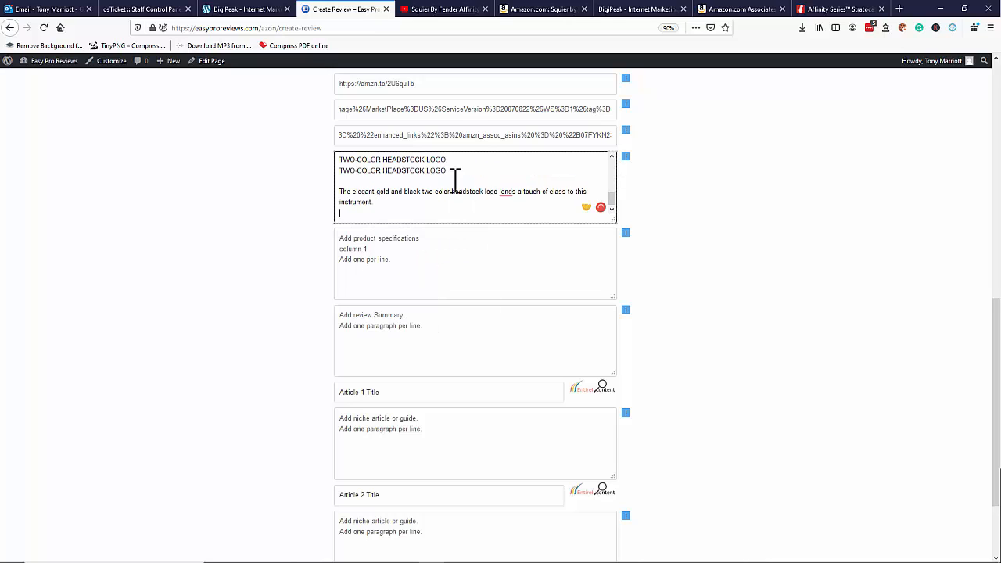
scroll(456, 179, "up", 2)
scroll(469, 181, "down", 2)
Copy all the guitar's specs, from Body through Accessories, from the Fender page and paste them over the review's product specifications placeholder
left_click(396, 259)
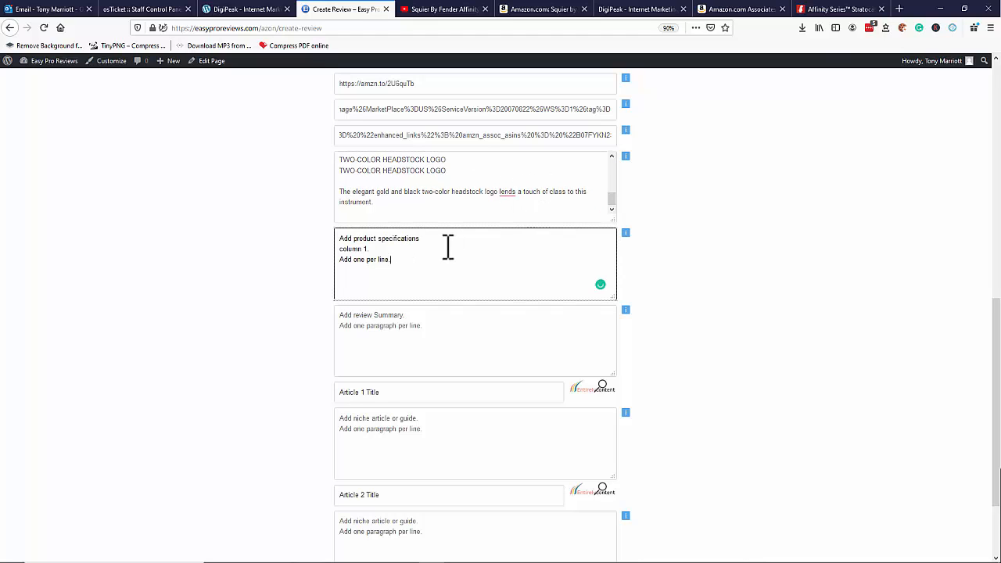
left_click(839, 11)
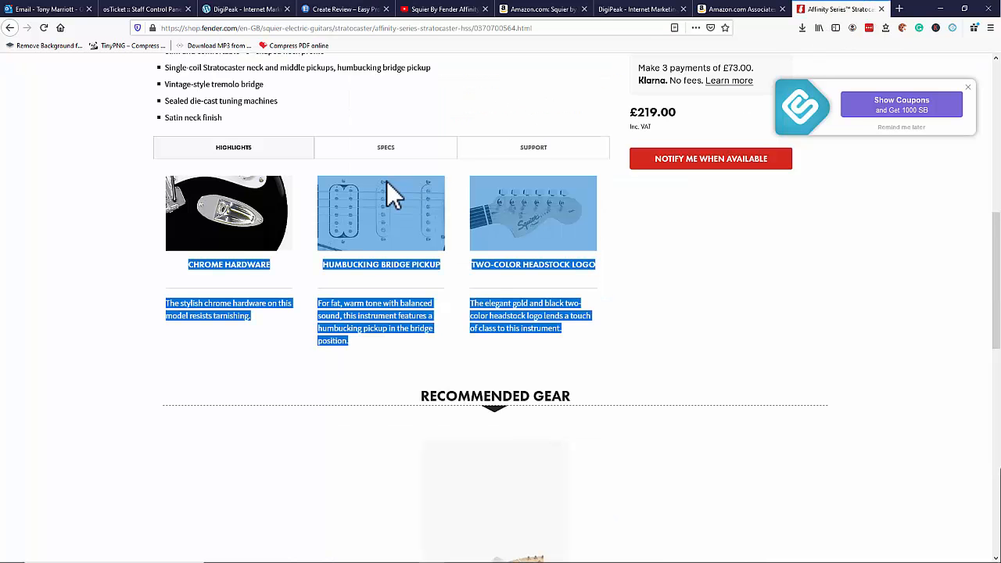
scroll(219, 151, "up", 2)
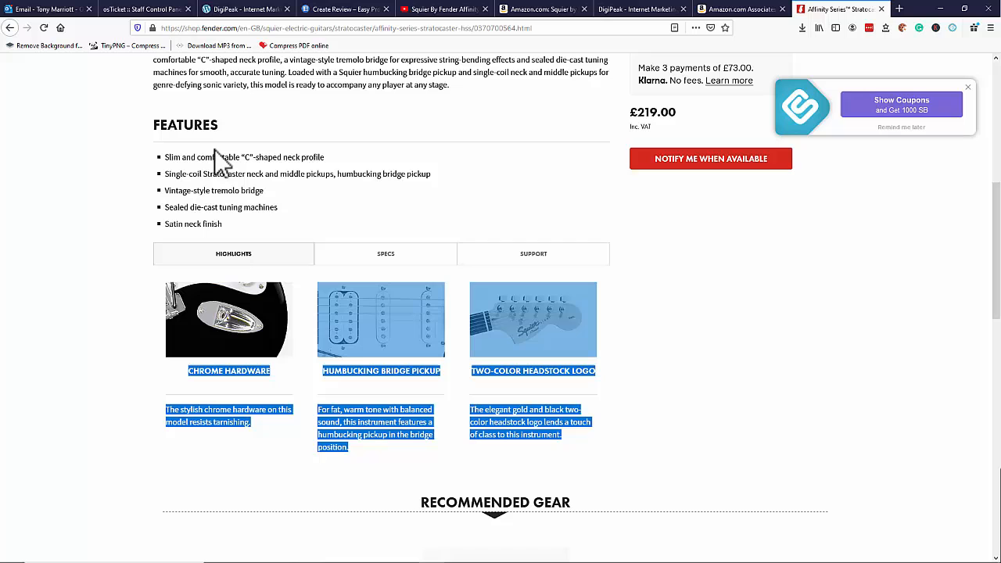
left_click(383, 256)
scroll(462, 211, "down", 1)
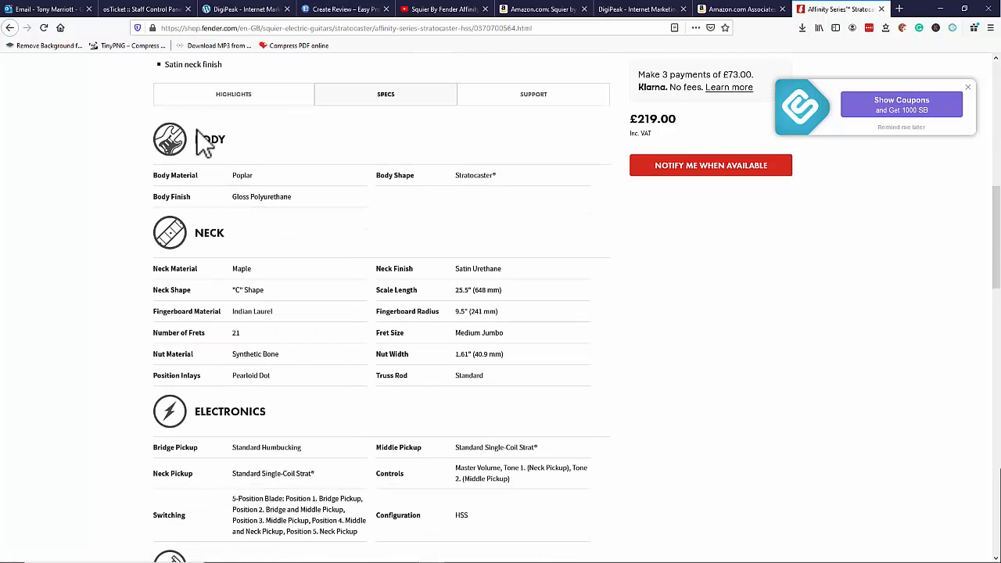
left_click_drag(149, 119, 233, 348)
scroll(231, 354, "down", 6)
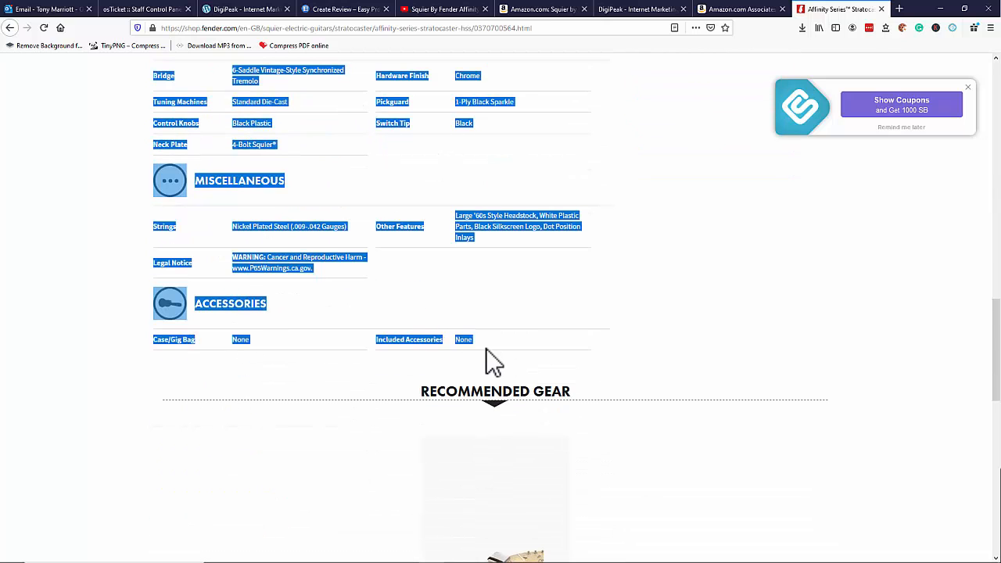
left_click(348, 9)
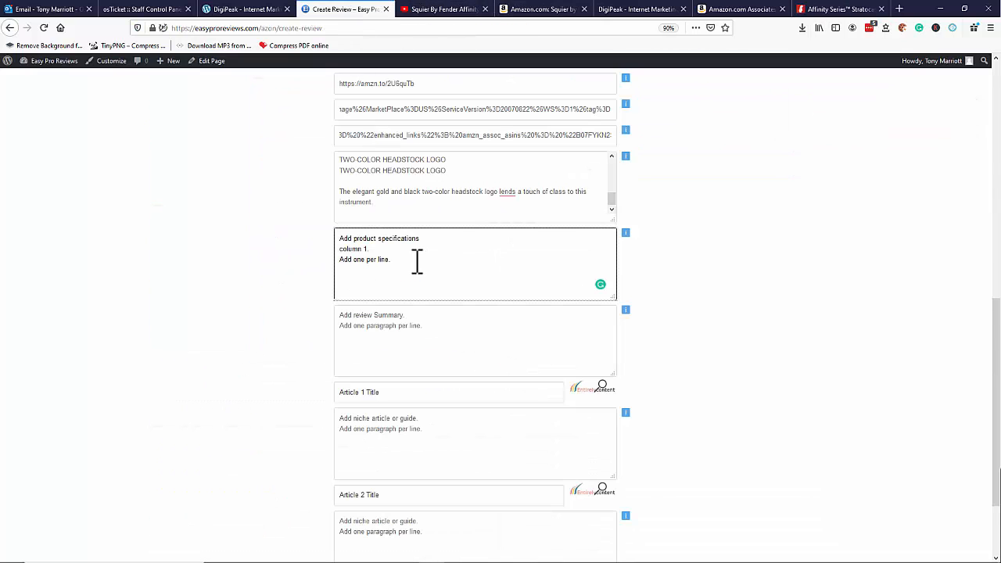
left_click_drag(391, 259, 341, 222)
right_click(357, 241)
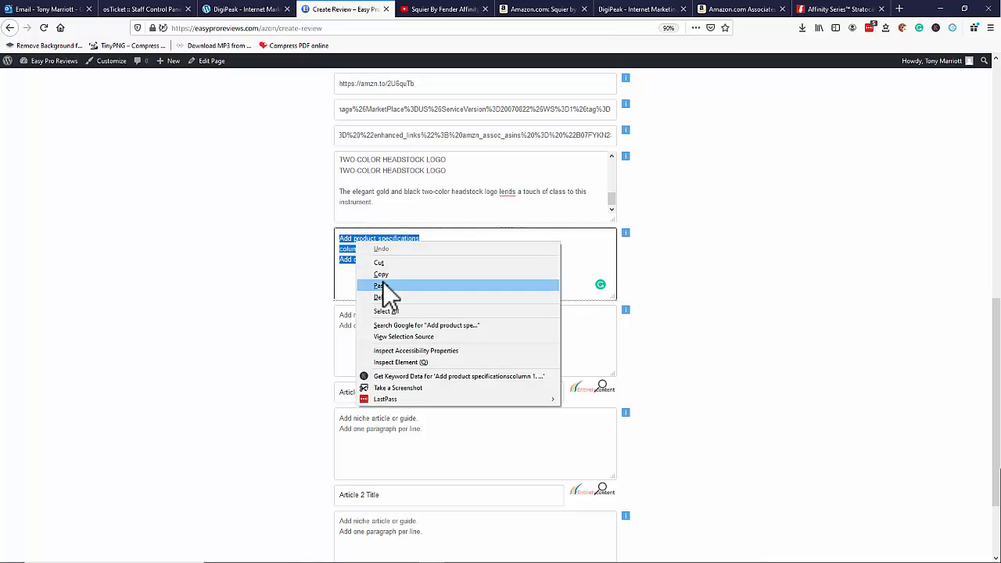
left_click(383, 286)
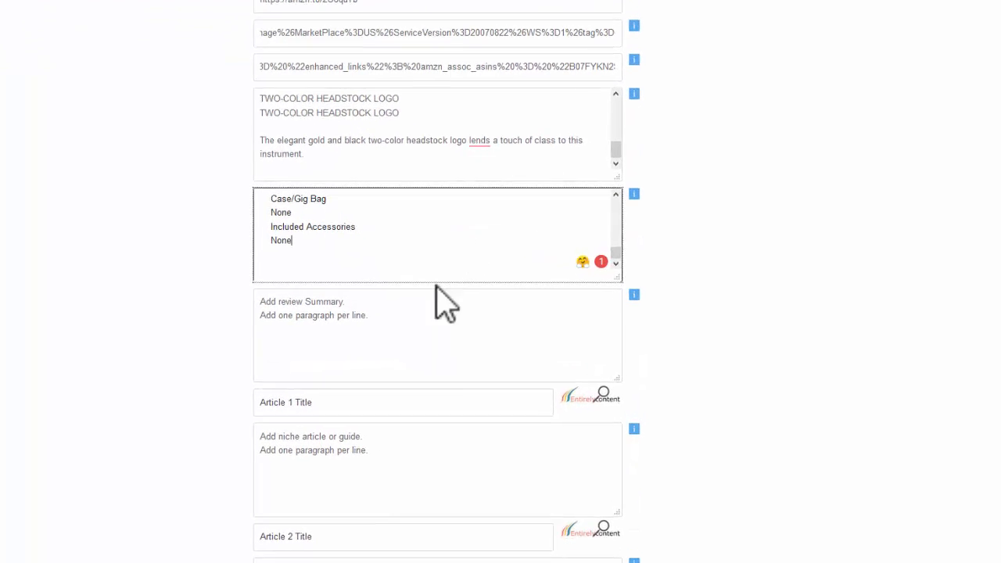
Replace the review summary placeholder with the headings PROS and CONS, separated by a blank line
left_click(421, 326)
scroll(409, 308, "down", 1)
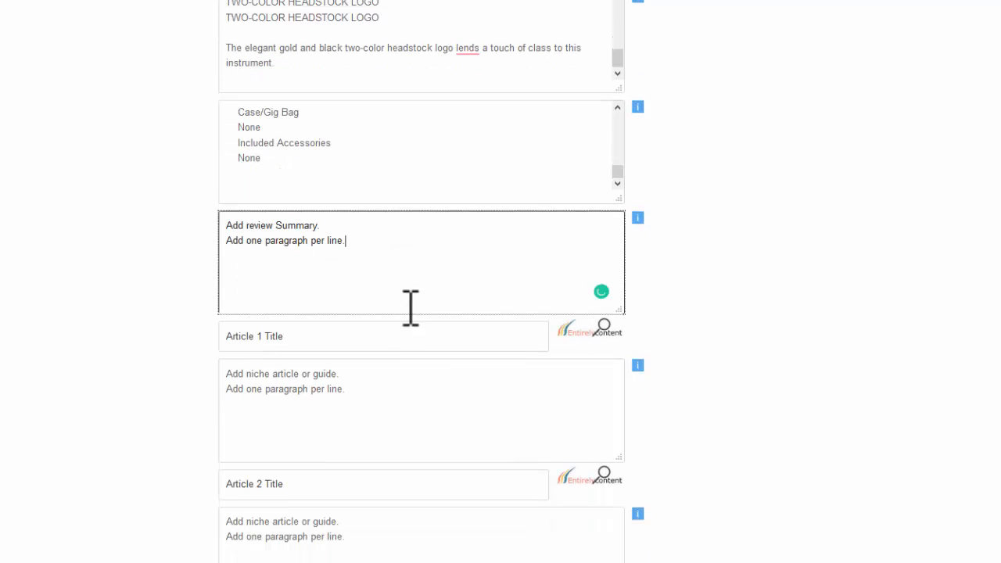
left_click_drag(384, 266, 181, 192)
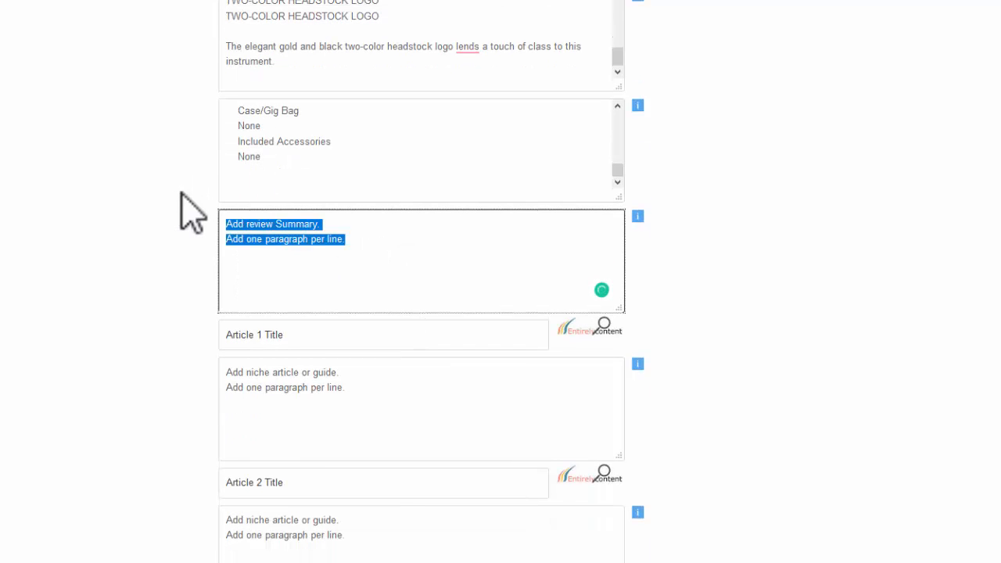
type("PROS")
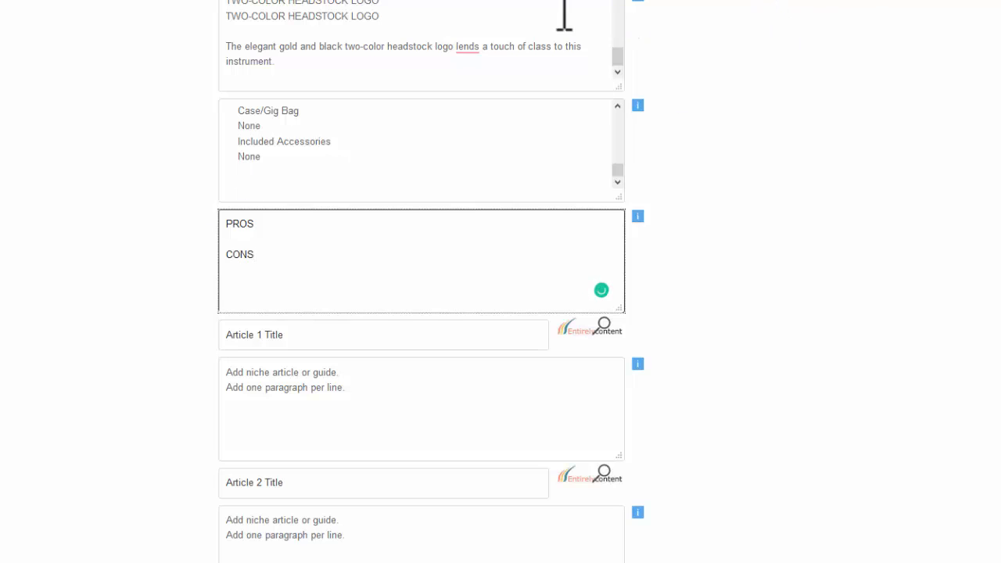
Fill the summary with pros (great looking, plays like a demon, sounds amazing, perfect at this price) and cons (beginner or intermediate guitar, may need setting up)
scroll(477, 56, "up", 3)
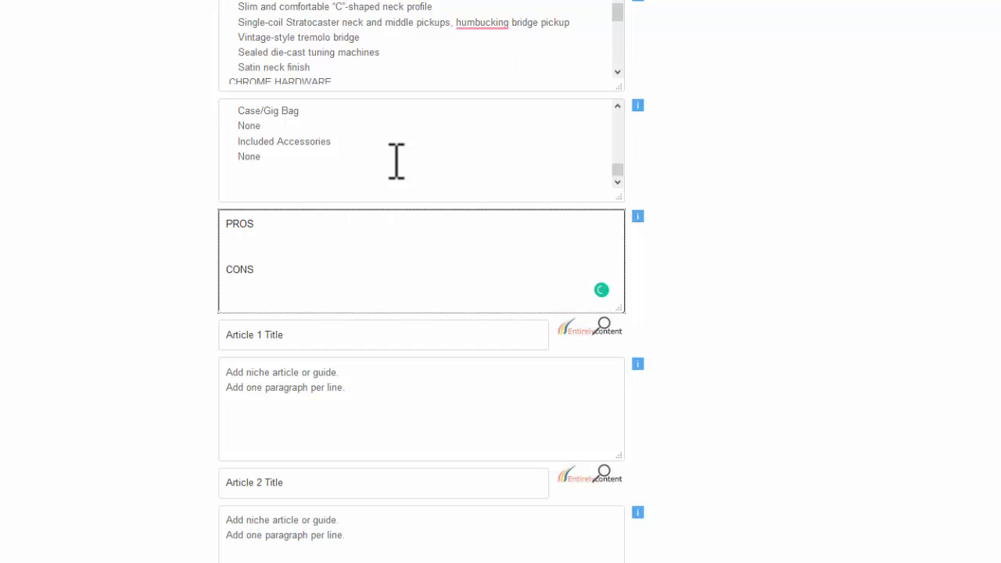
key("ctrl+v")
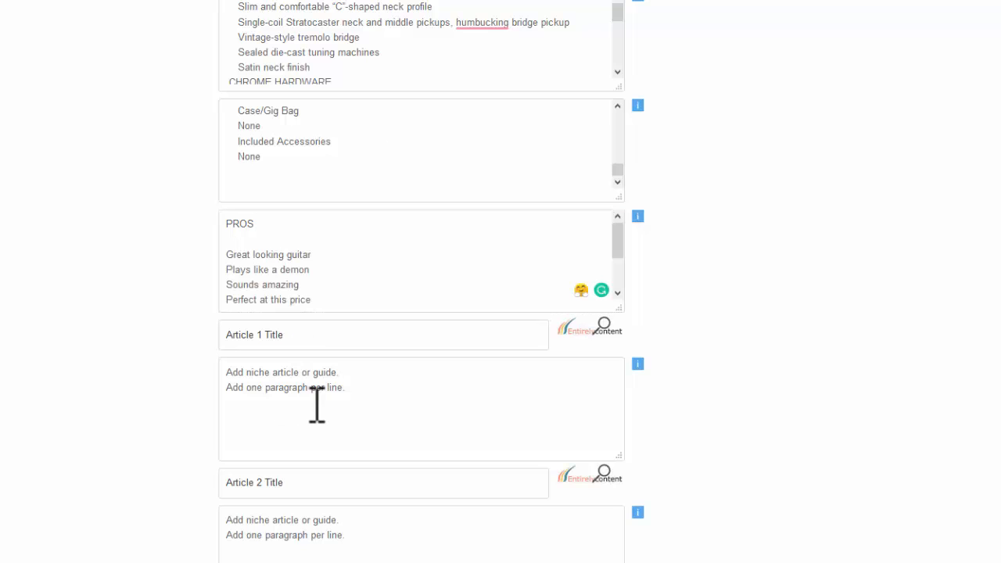
left_click_drag(617, 249, 634, 284)
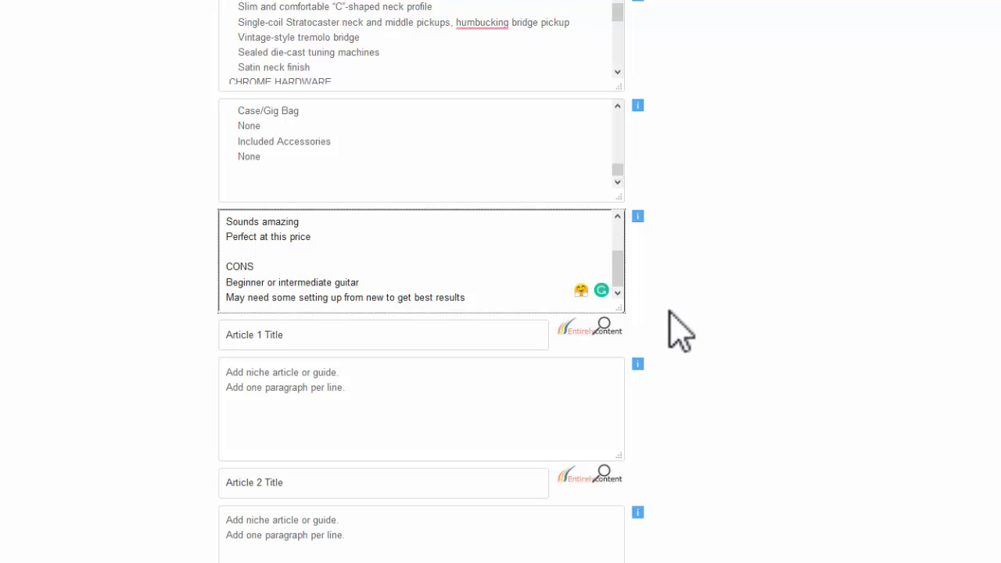
Search the Entirely Content article database for "electric guitar" and open the article A Look At The History Of The Electric Guitar
scroll(932, 328, "down", 2)
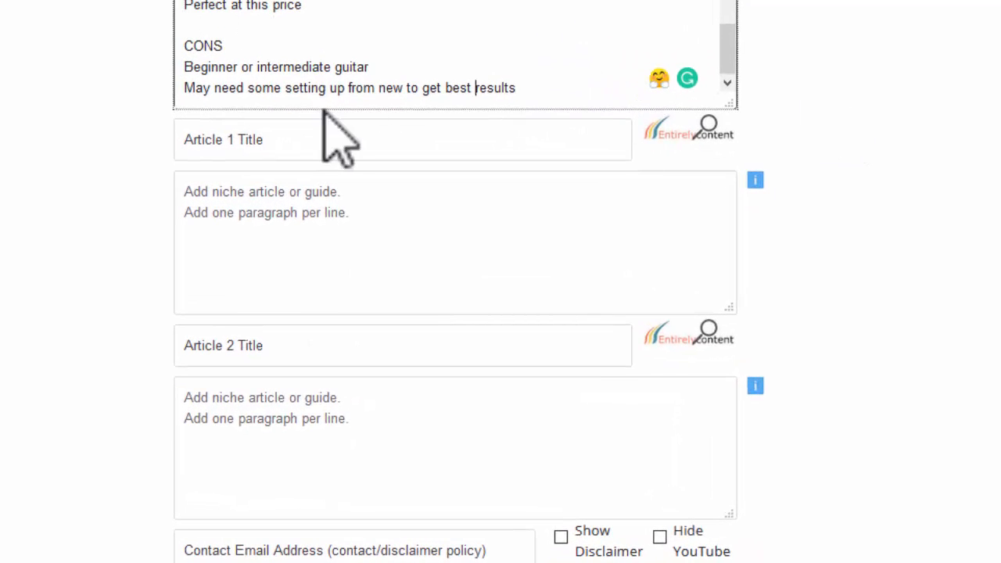
left_click(706, 129)
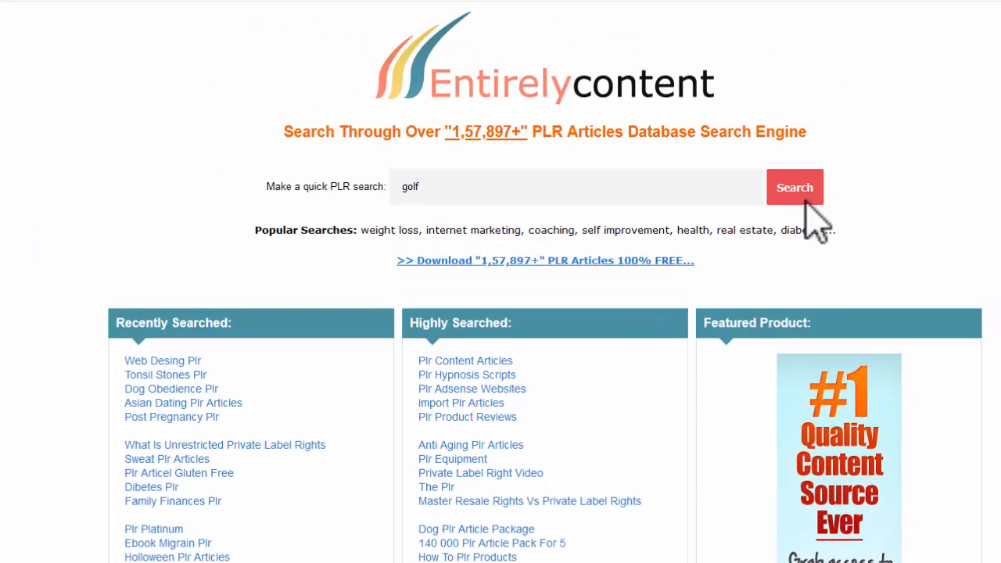
type("electric guitar")
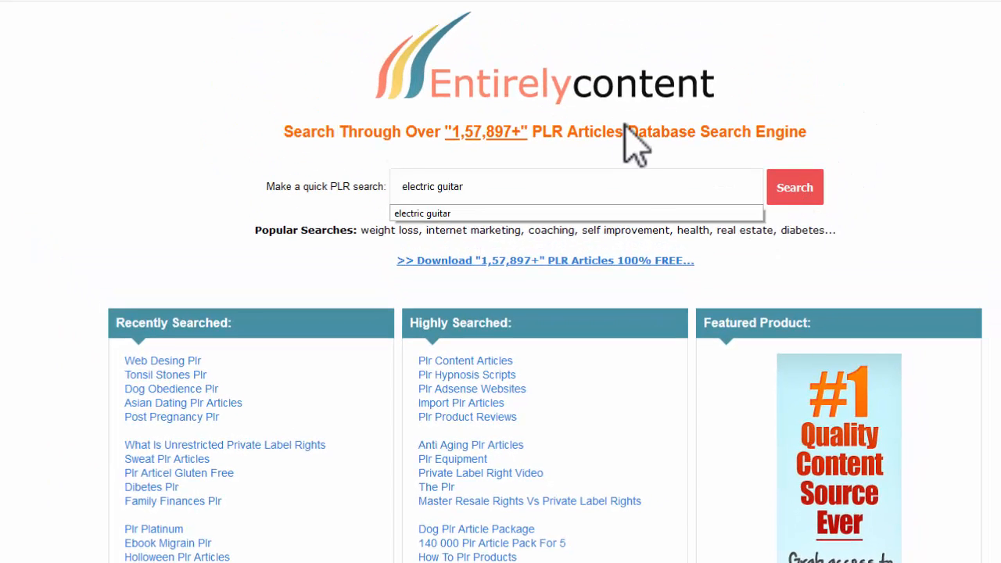
key("Return")
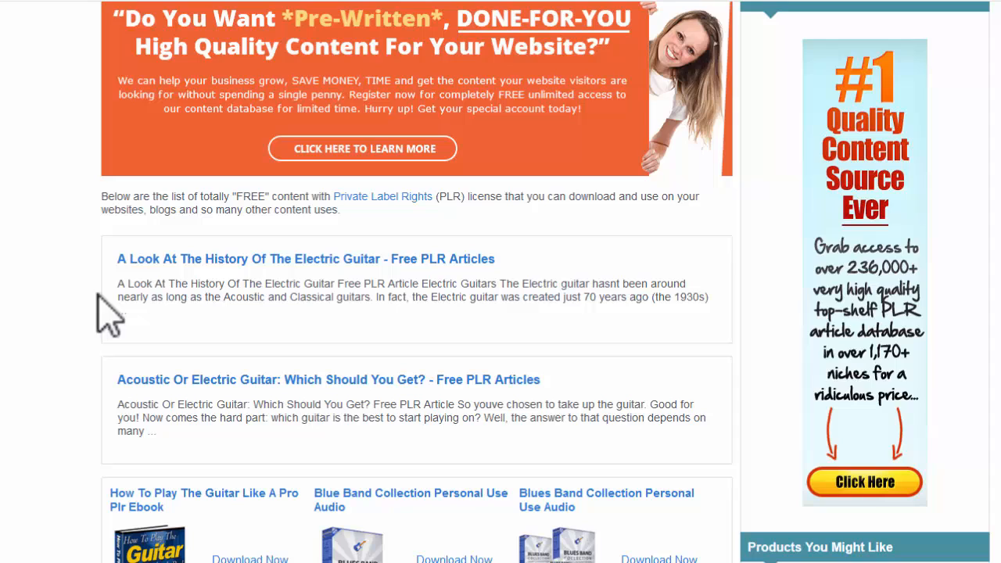
left_click(309, 269)
scroll(576, 362, "down", 7)
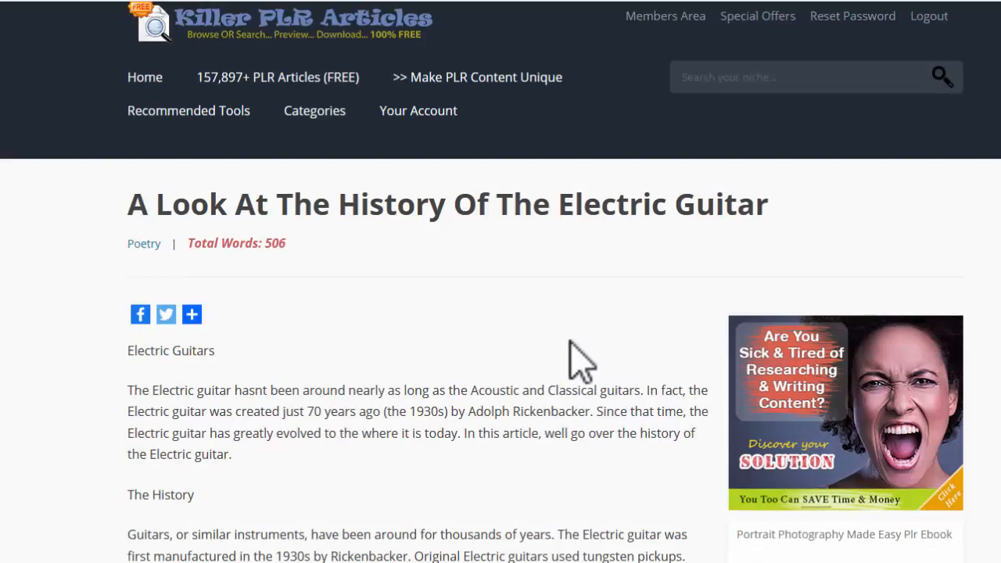
scroll(567, 341, "up", 5)
scroll(369, 197, "up", 2)
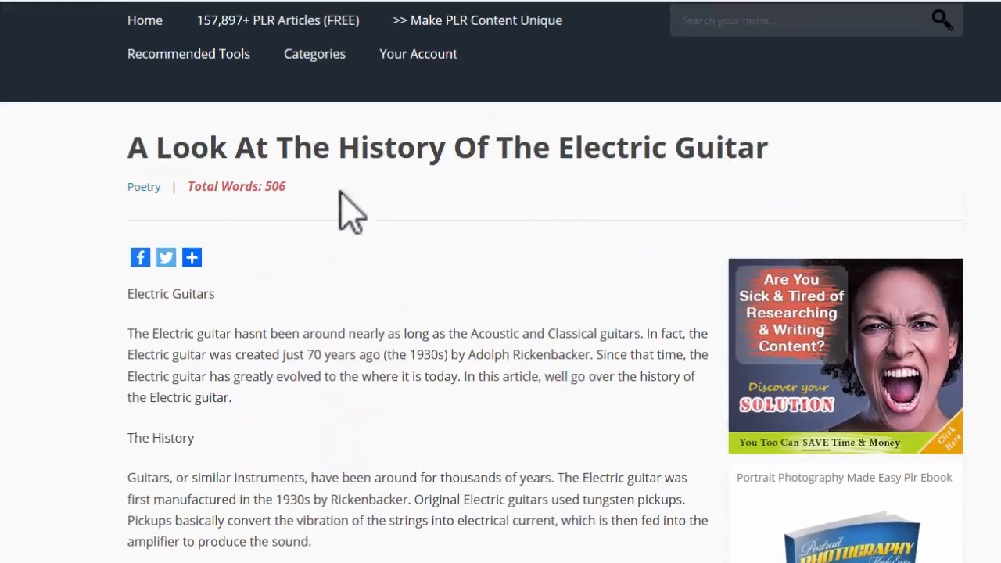
Copy the article's title, A Look At The History Of The Electric Guitar, into the review form's Article 1 title field
left_click_drag(127, 154, 744, 156)
right_click(744, 158)
left_click(778, 169)
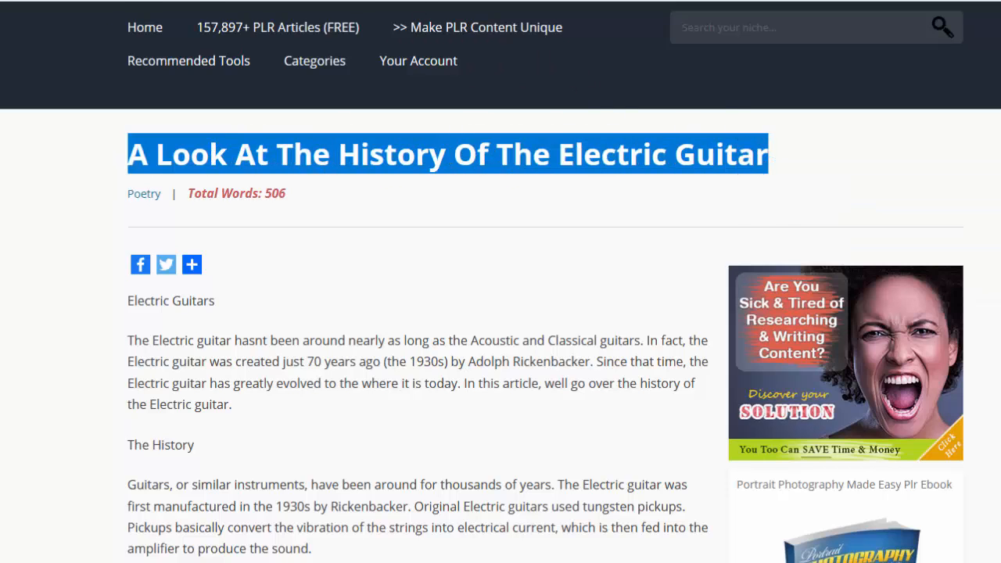
left_click(422, 1)
right_click(357, 344)
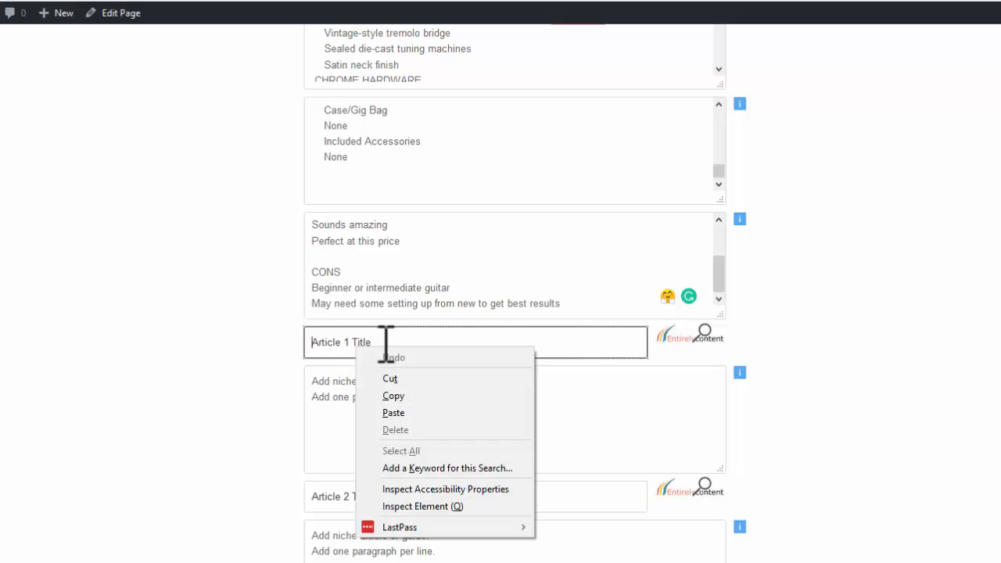
left_click(398, 412)
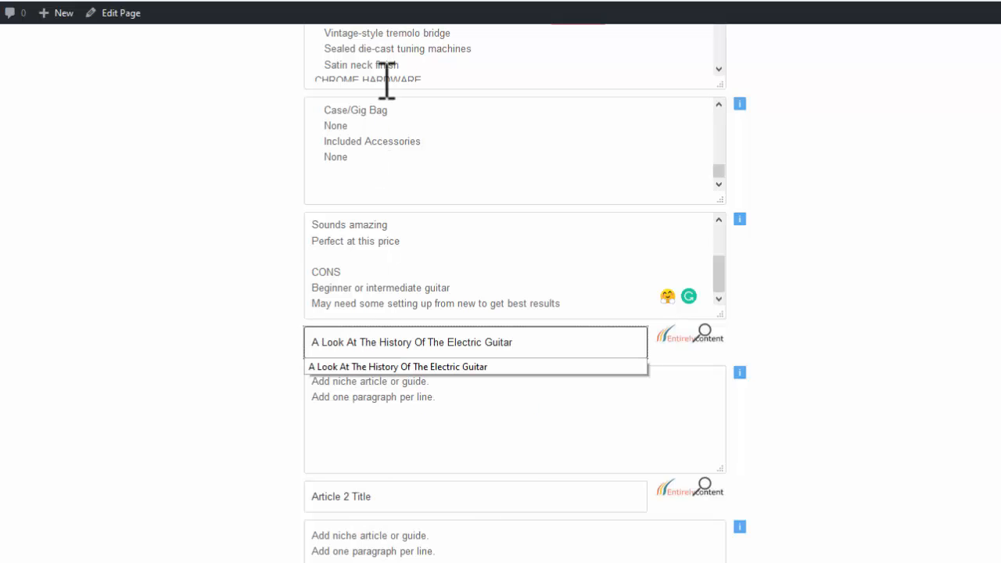
Copy the whole body of the electric guitar history article and paste it over the Article 1 text placeholder
left_click(422, 1)
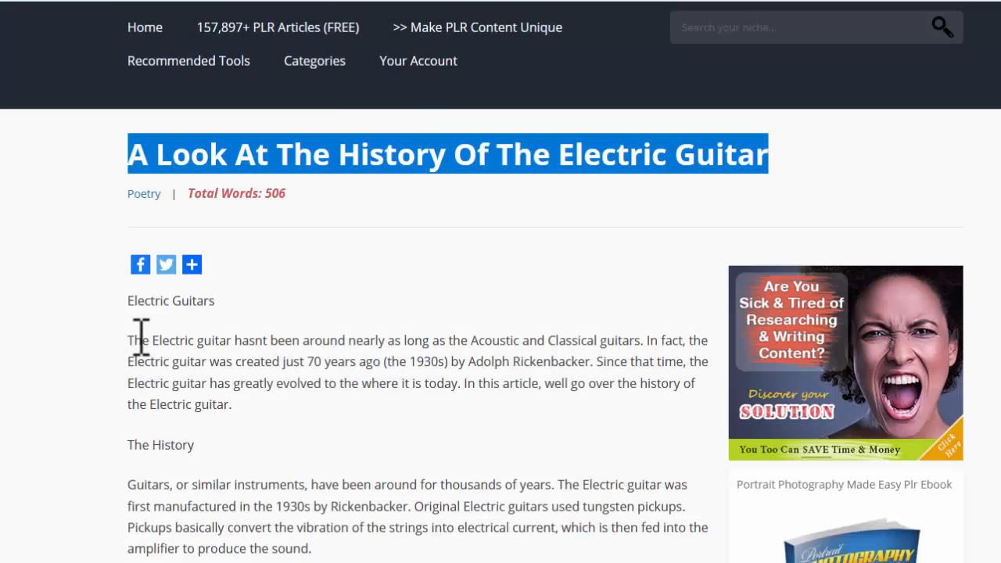
left_click_drag(132, 340, 402, 508)
scroll(161, 462, "down", 10)
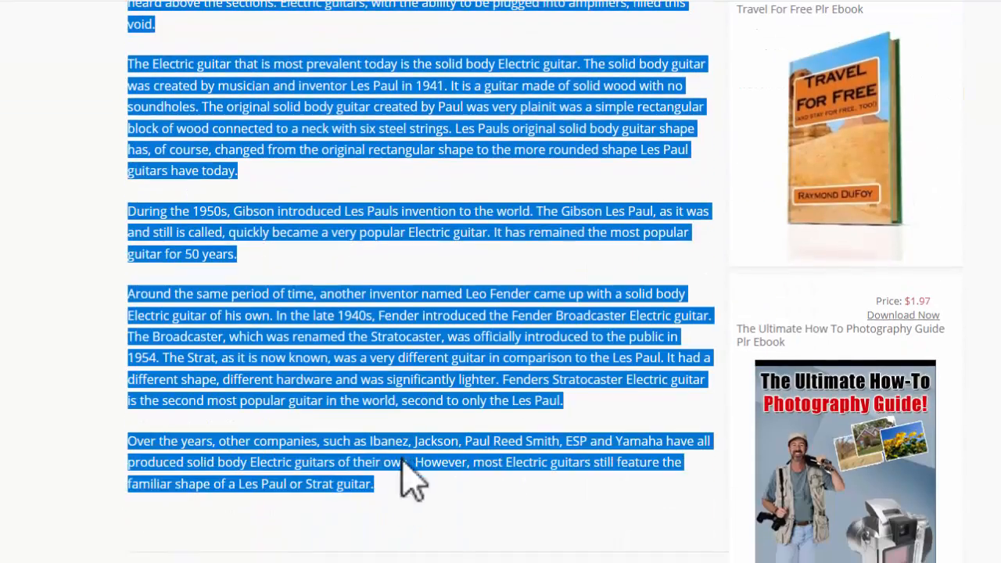
right_click(404, 463)
left_click(431, 473)
key("ctrl+Tab")
left_click_drag(439, 396, 317, 369)
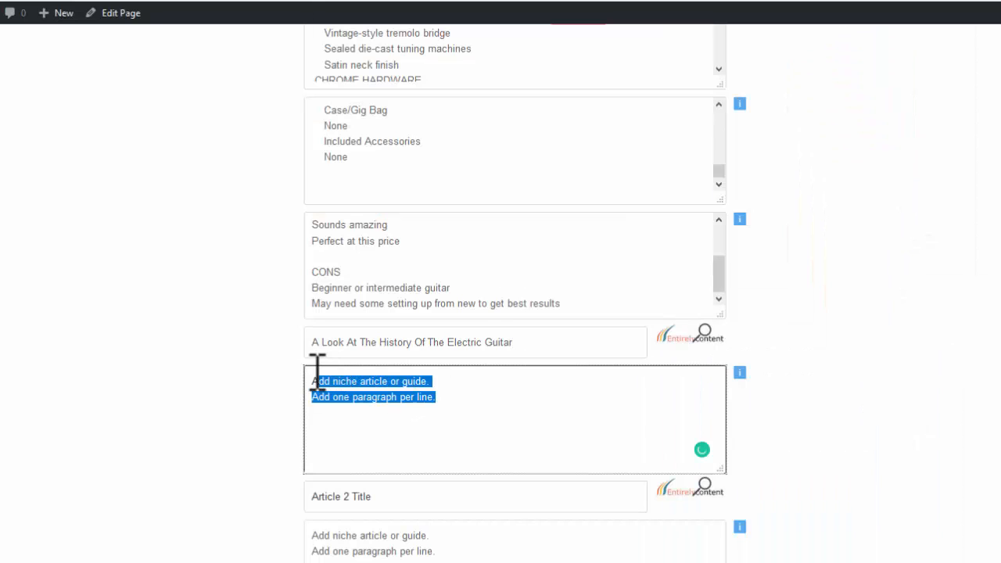
right_click(356, 389)
left_click(402, 459)
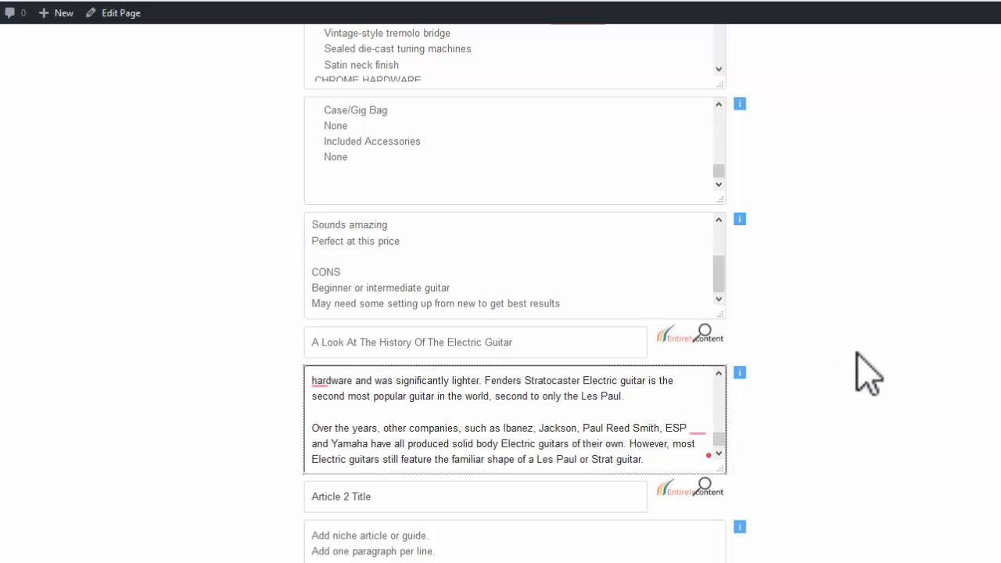
left_click_drag(529, 415, 524, 427)
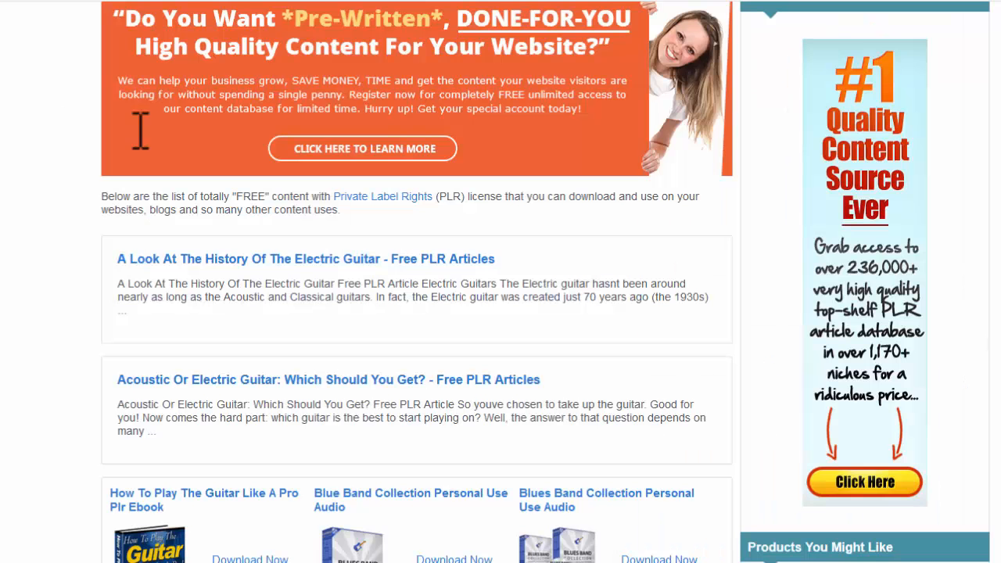
Open the article Electric Guitar For Beginners from the search results and copy its title into the Article 2 title field
scroll(323, 250, "down", 8)
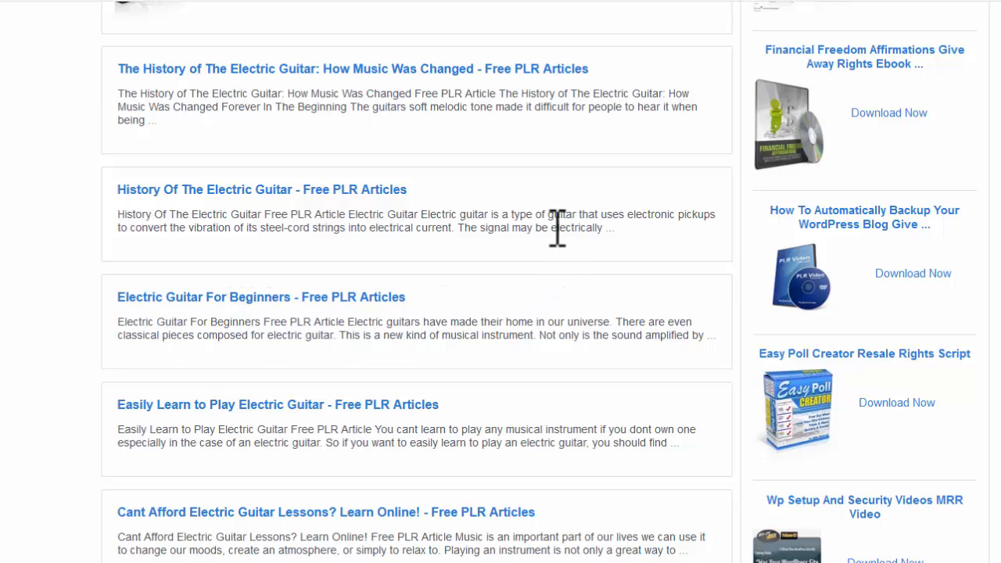
left_click(504, 297)
left_click_drag(122, 244, 550, 250)
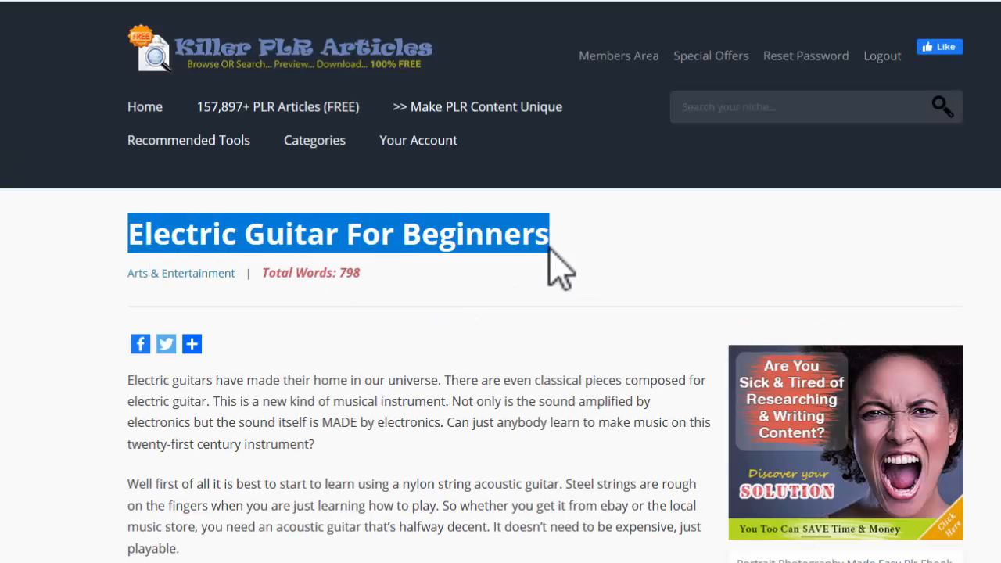
right_click(529, 237)
left_click(560, 247)
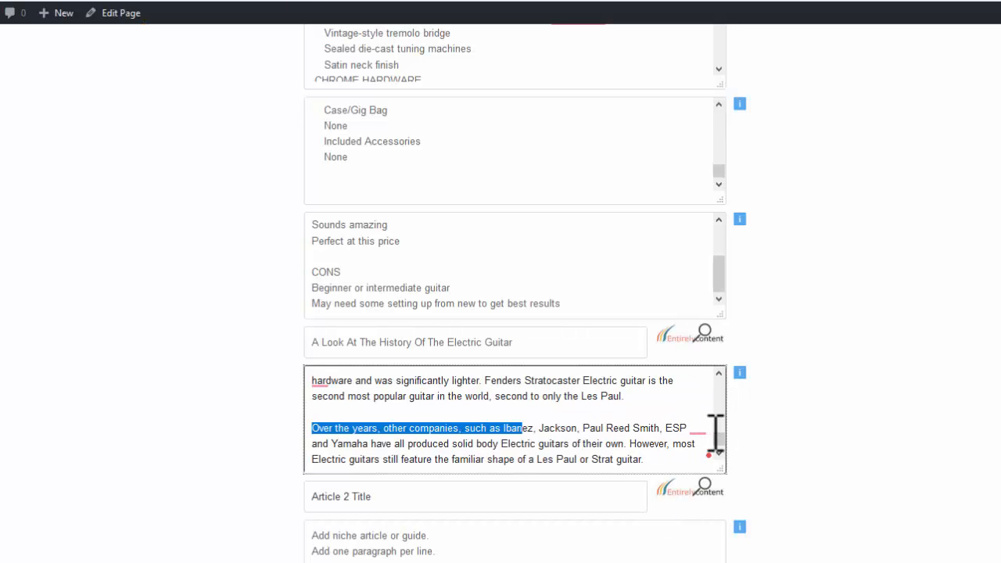
left_click_drag(718, 439, 719, 415)
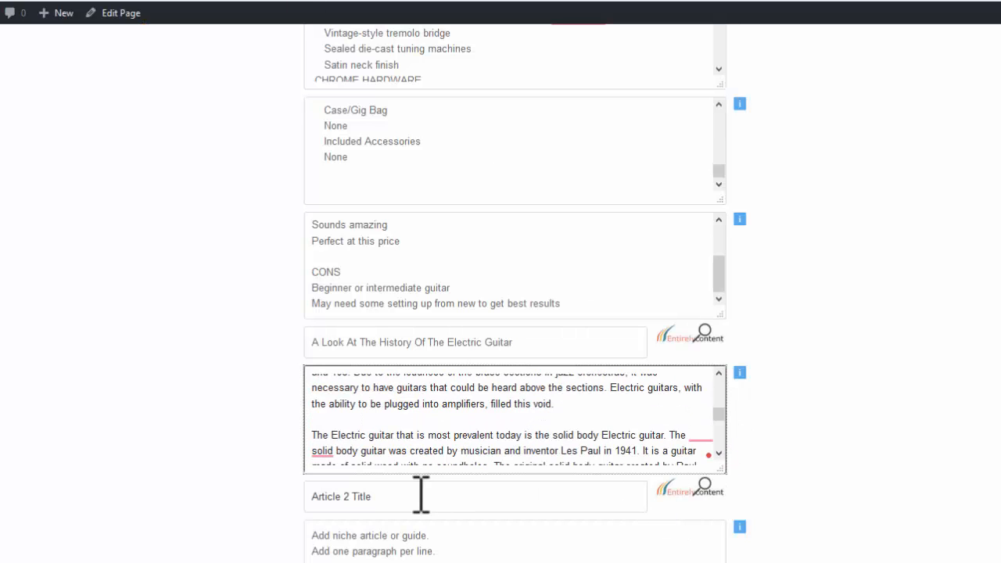
left_click(421, 494)
right_click(323, 501)
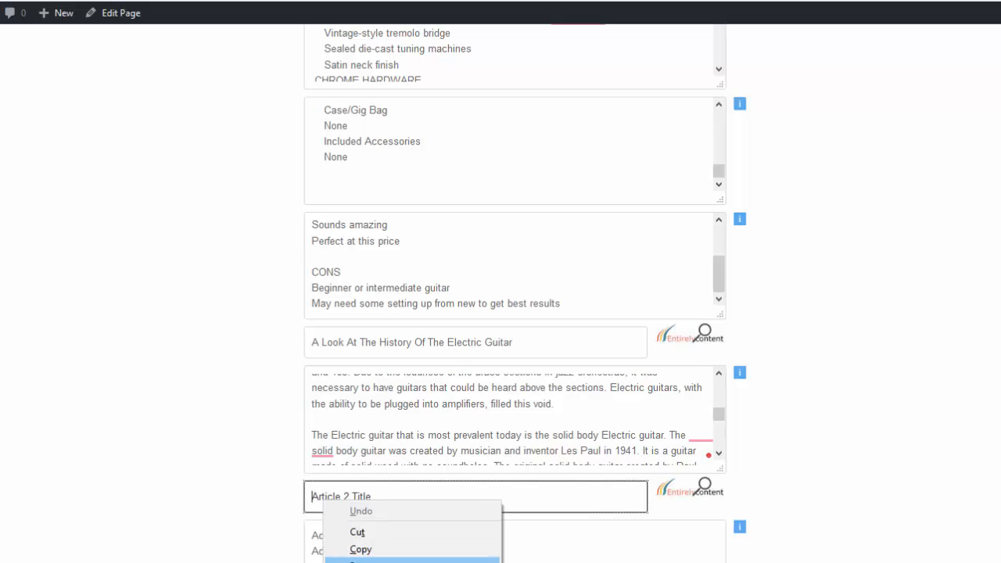
left_click(359, 560)
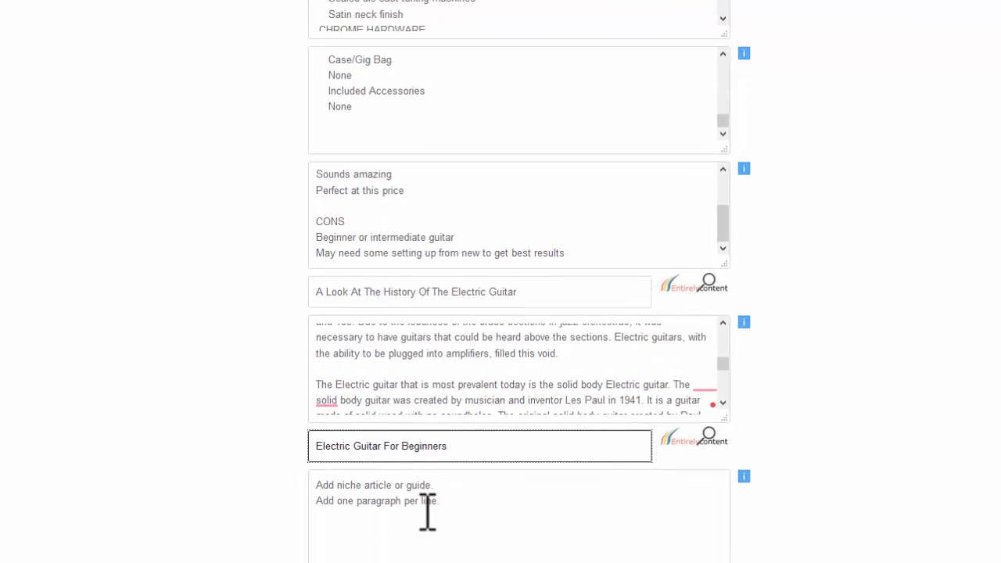
Copy the full body of Electric Guitar For Beginners and paste it over the Article 2 text placeholder
left_click_drag(380, 465, 374, 463)
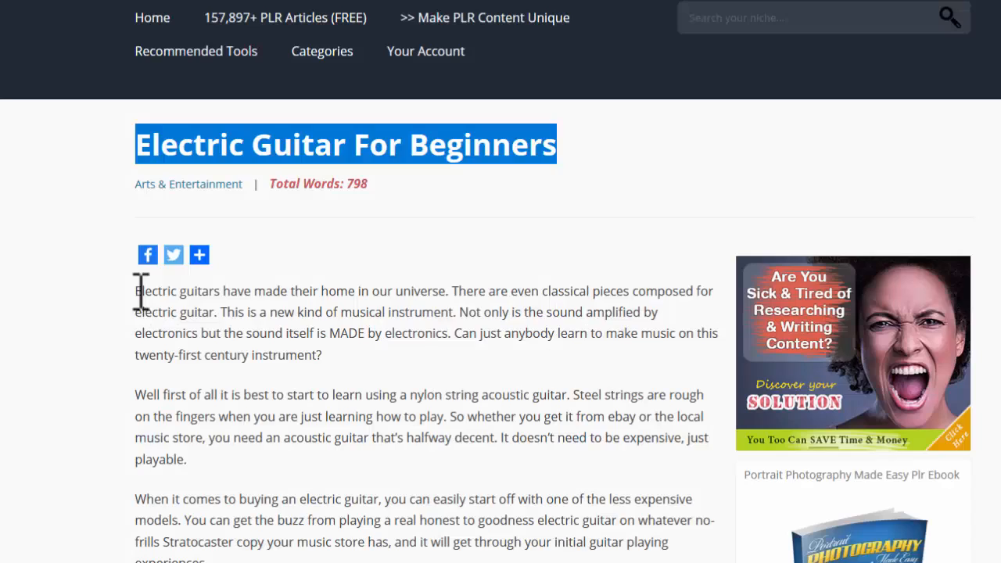
left_click_drag(138, 290, 628, 219)
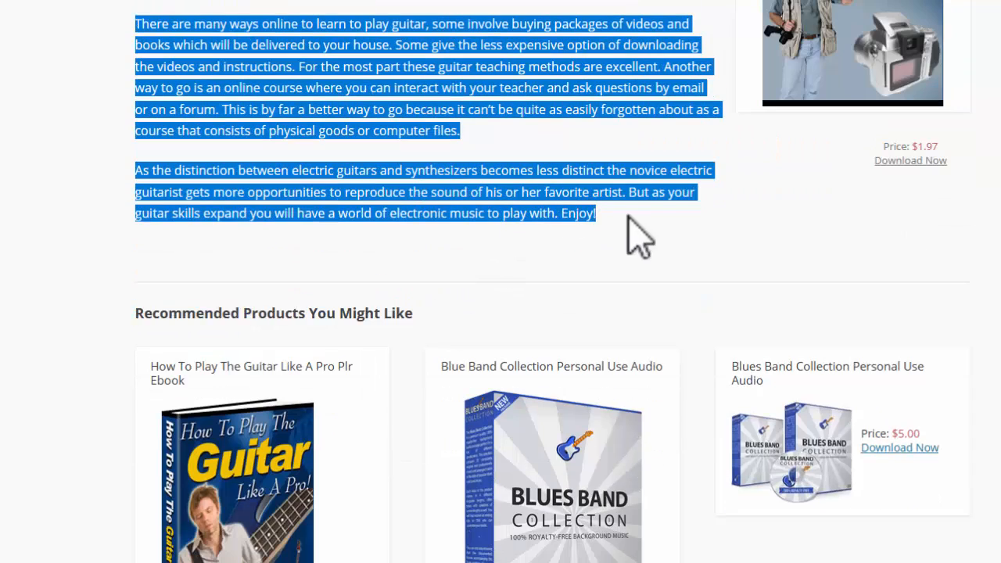
right_click(556, 205)
left_click(586, 215)
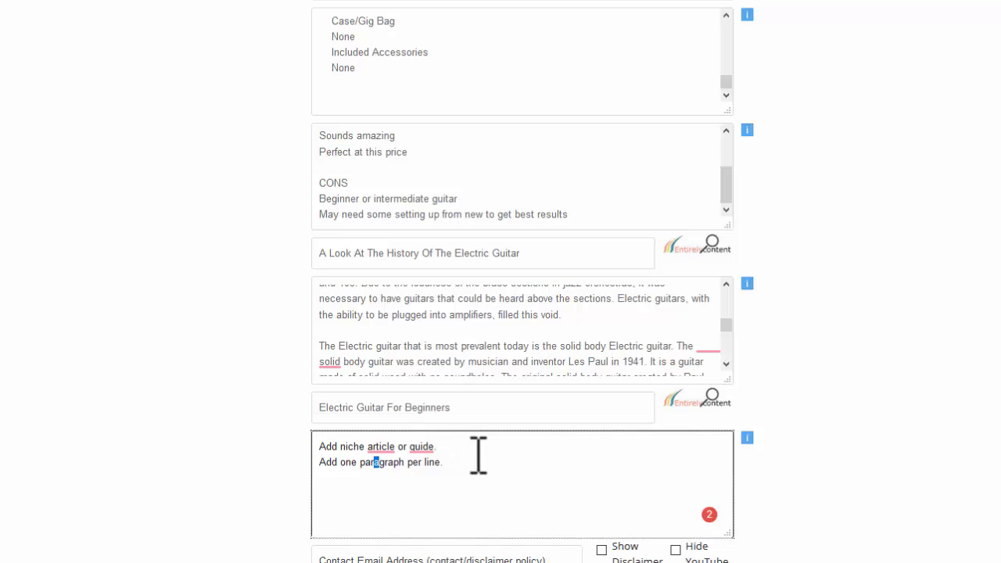
left_click_drag(431, 452, 293, 430)
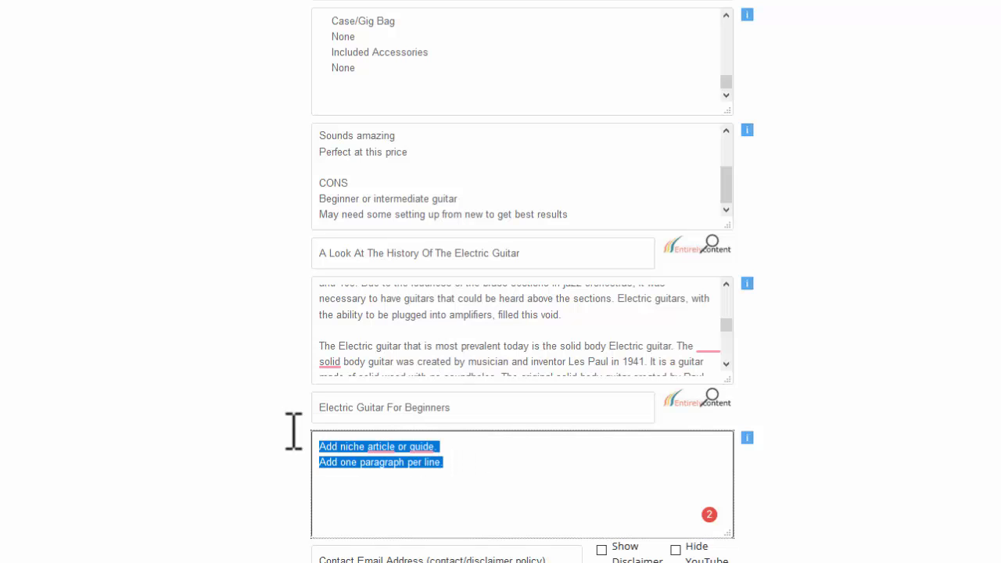
right_click(367, 447)
left_click(403, 267)
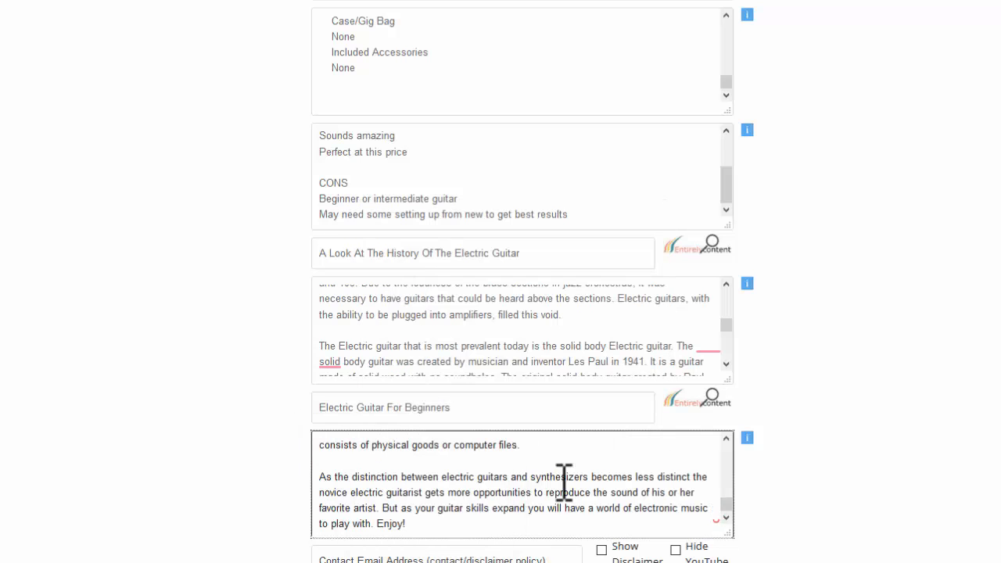
Fill in the contact email address for the disclaimer policy and create the review page
left_click(373, 547)
left_click(372, 562)
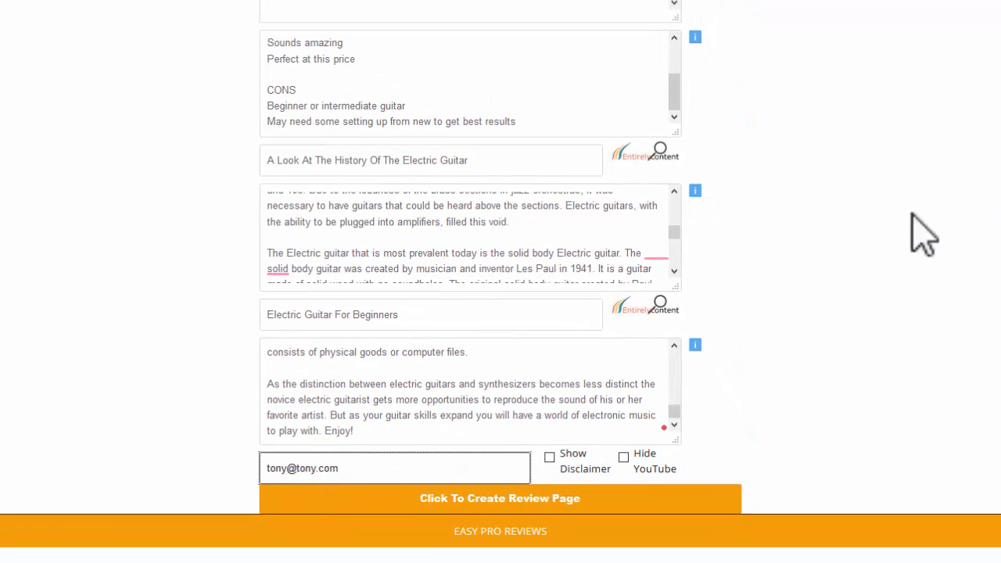
left_click(503, 501)
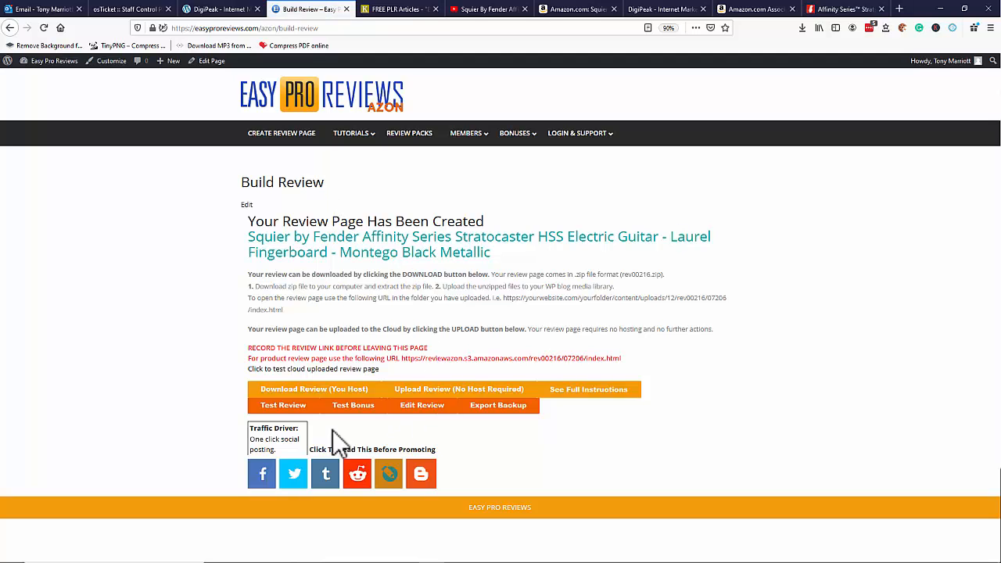
Open the test version of the created review page and play its embedded review video to check it
left_click(283, 405)
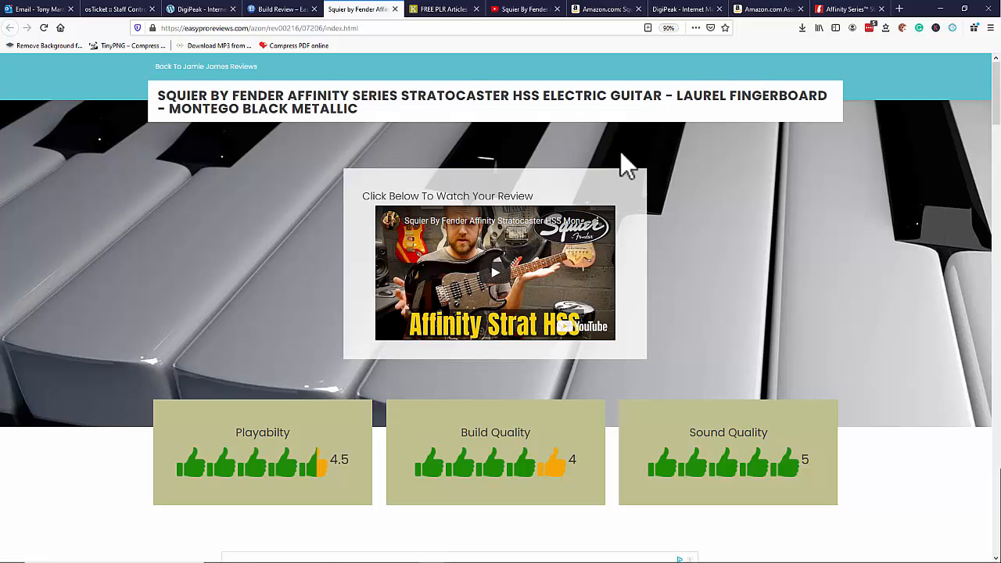
scroll(670, 257, "down", 1)
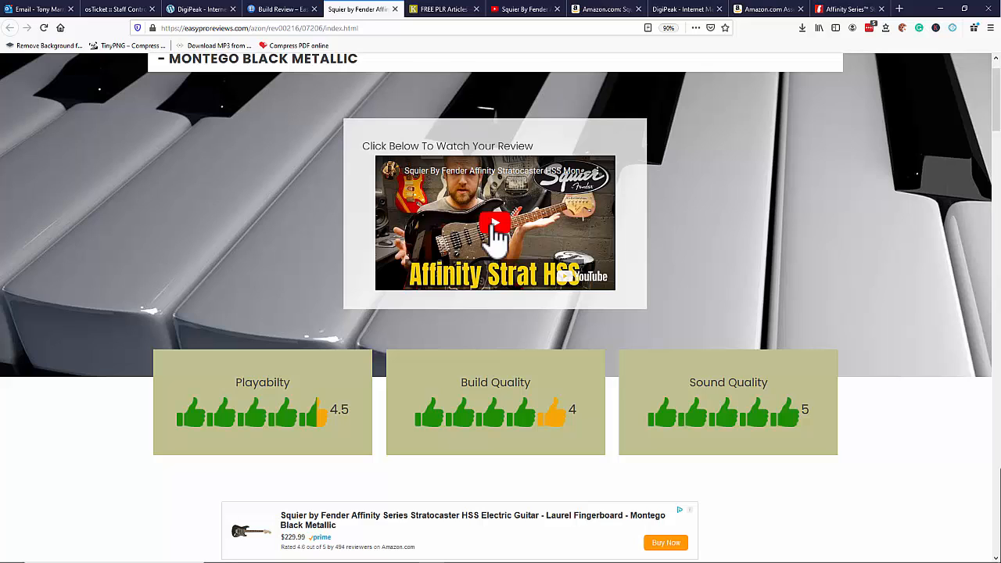
left_click(496, 231)
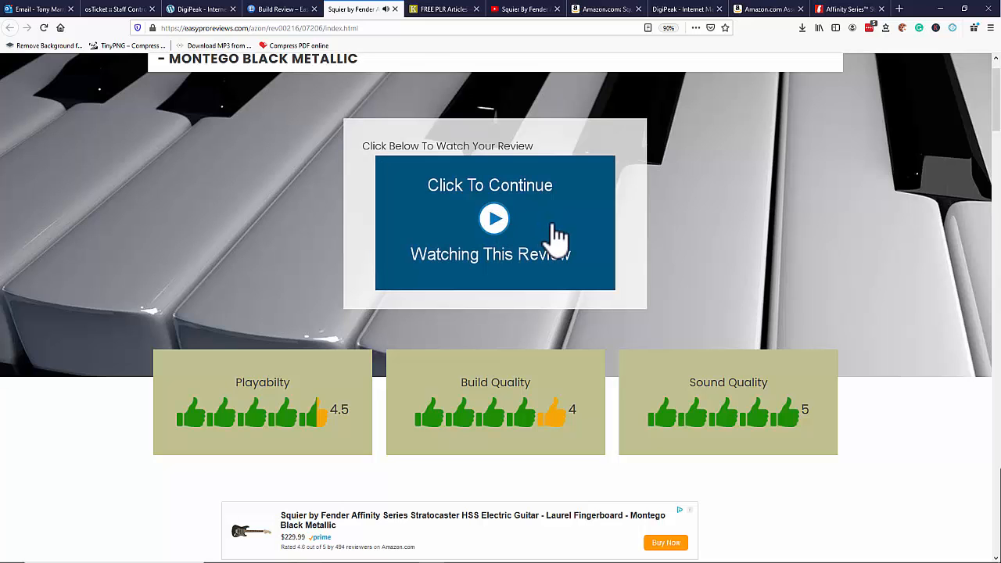
Check the three rating boxes, the Amazon product ad and the full-details link below the video
scroll(558, 233, "down", 2)
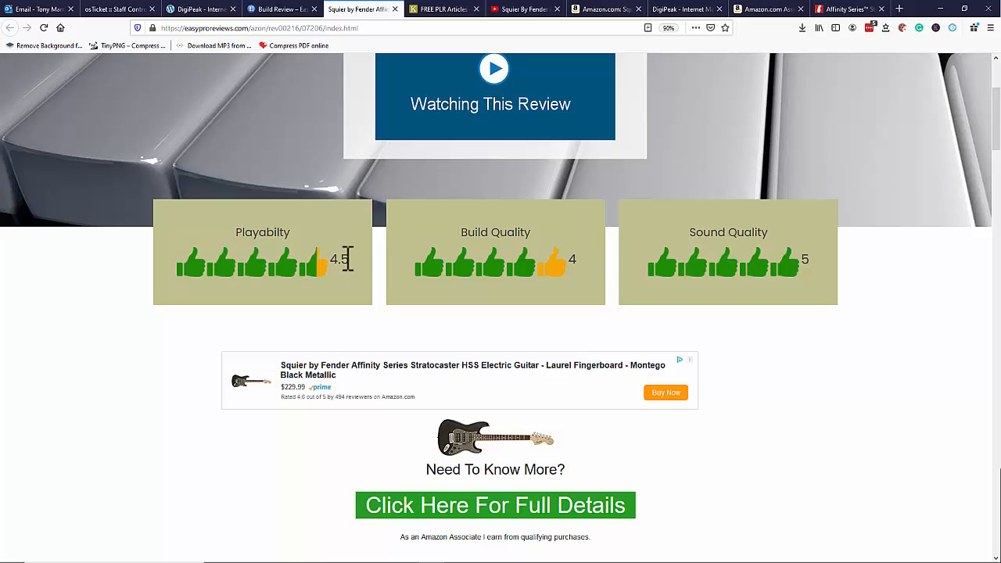
scroll(773, 267, "down", 2)
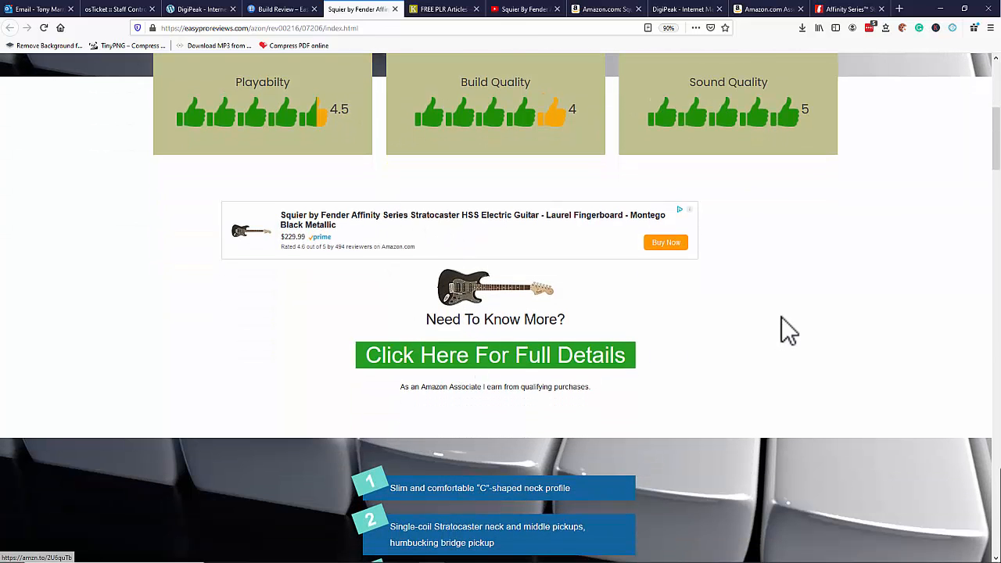
scroll(482, 270, "down", 1)
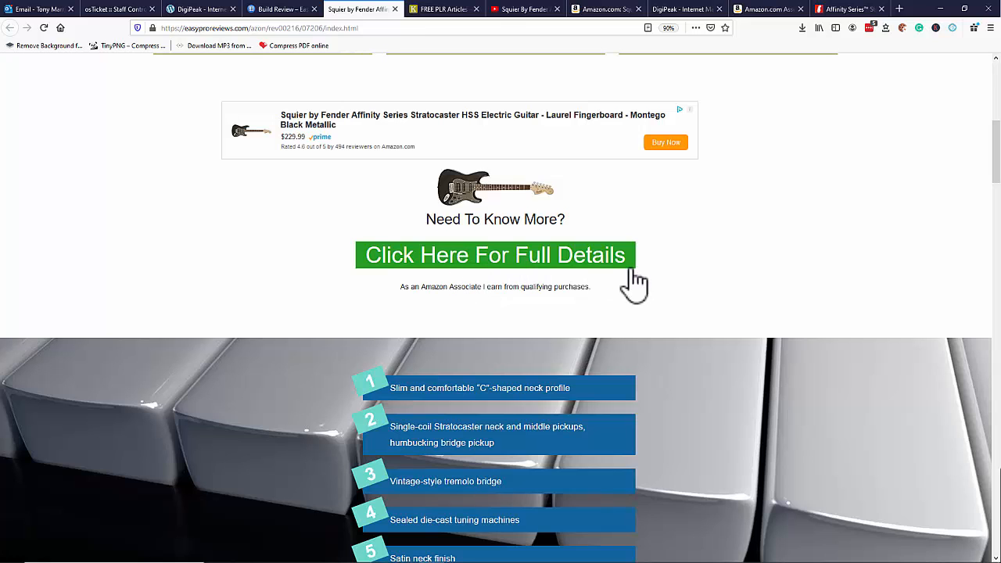
Look through the numbered list of guitar features on the review page, down to the Video Transcript section
scroll(672, 250, "down", 3)
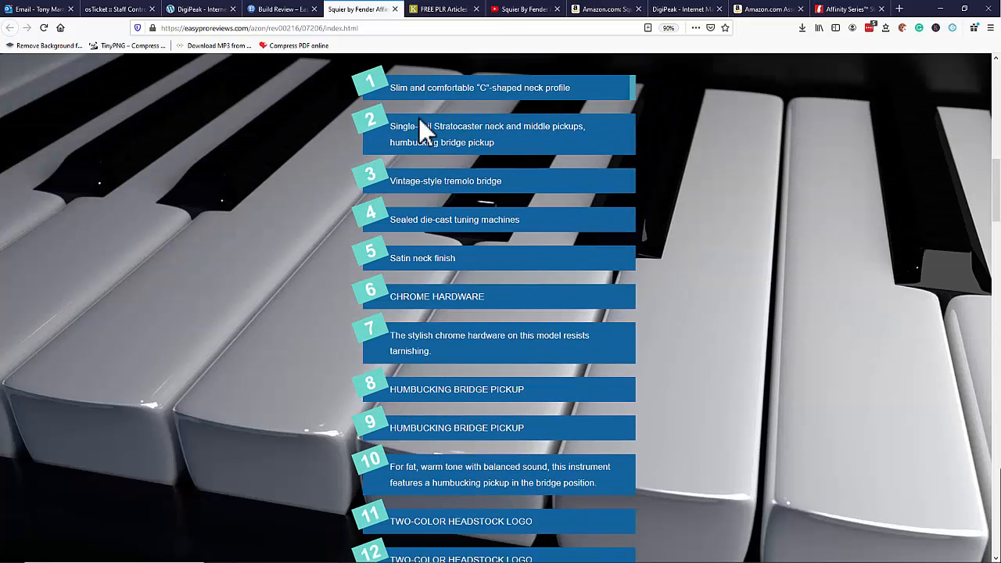
scroll(425, 219, "down", 2)
scroll(424, 224, "up", 2)
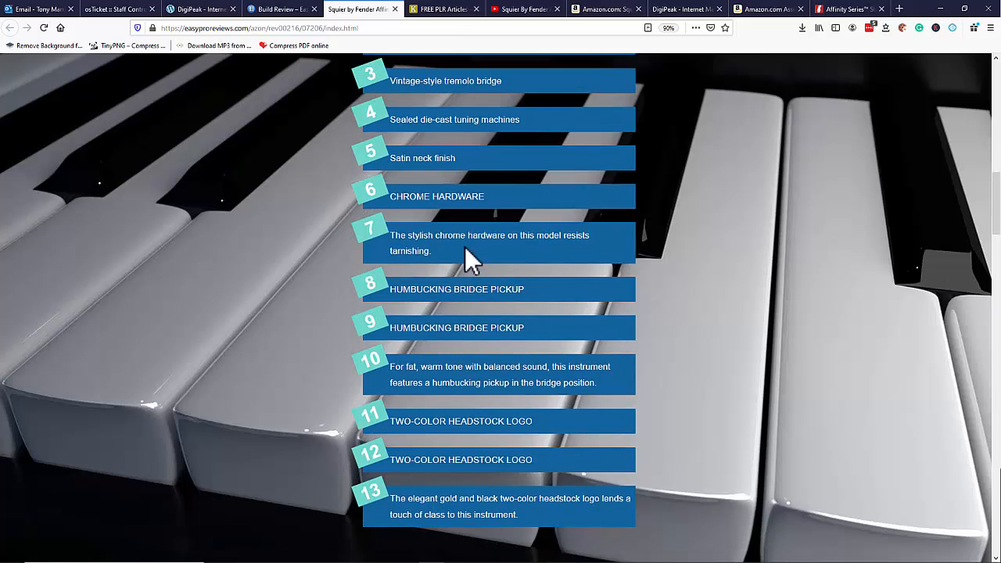
scroll(428, 219, "down", 1)
scroll(556, 294, "down", 1)
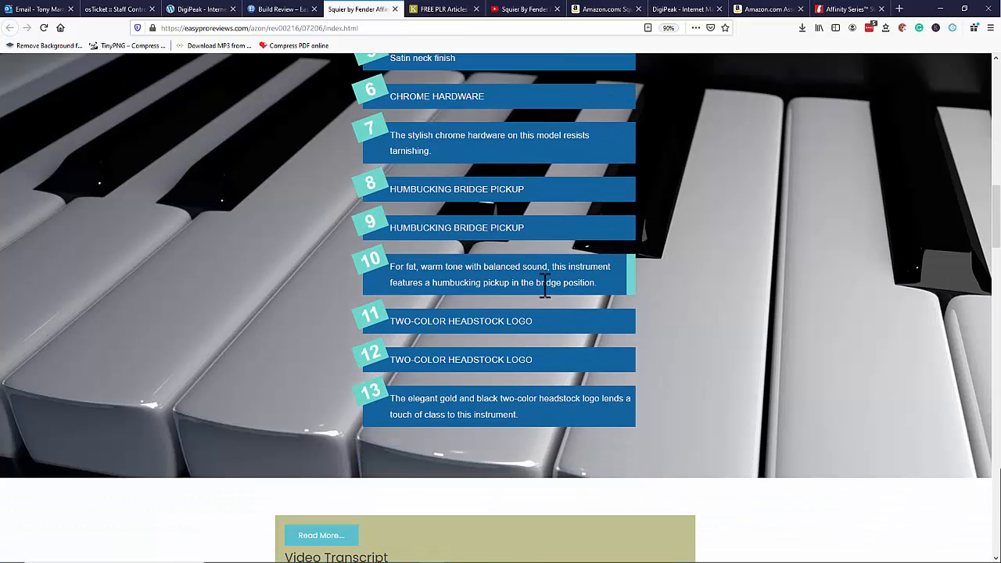
scroll(540, 285, "down", 3)
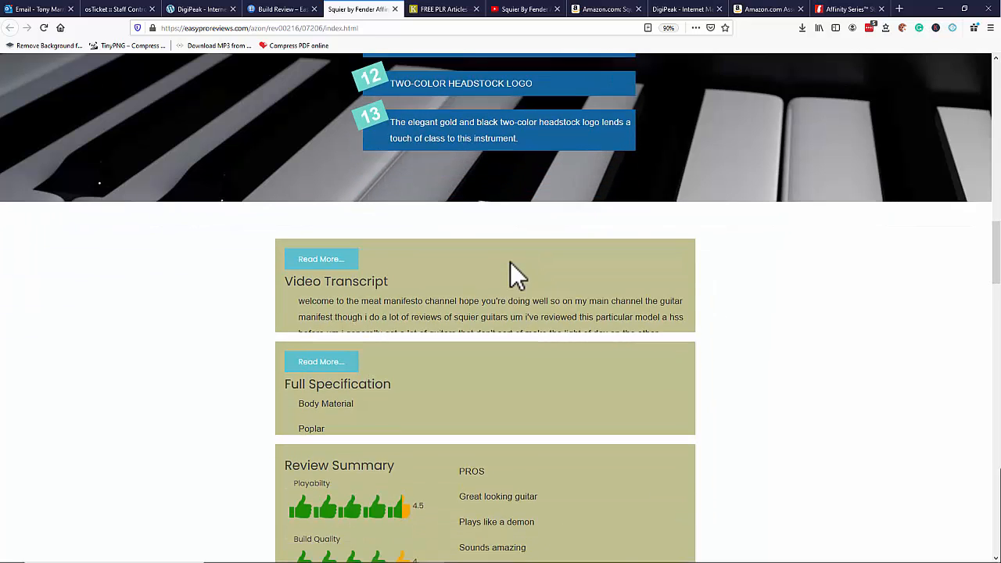
scroll(512, 272, "up", 3)
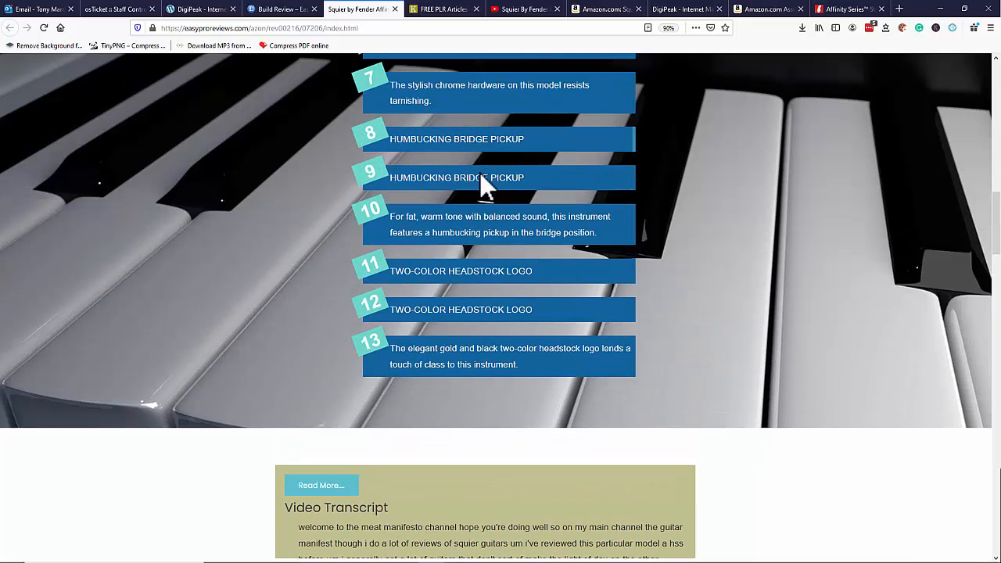
scroll(493, 244, "down", 3)
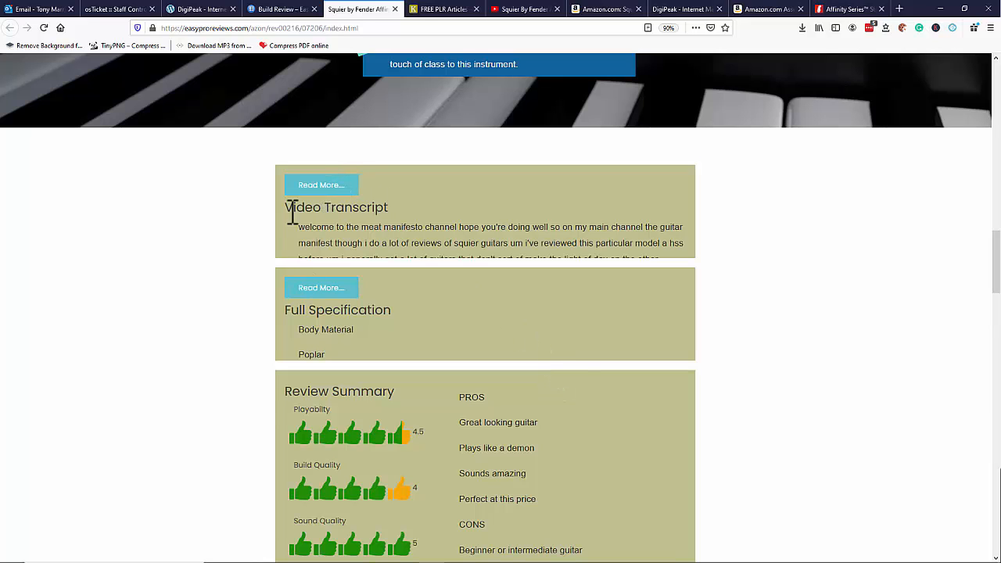
Expand the Video Transcript section, check its full text through to the end, and collapse it again
left_click(322, 187)
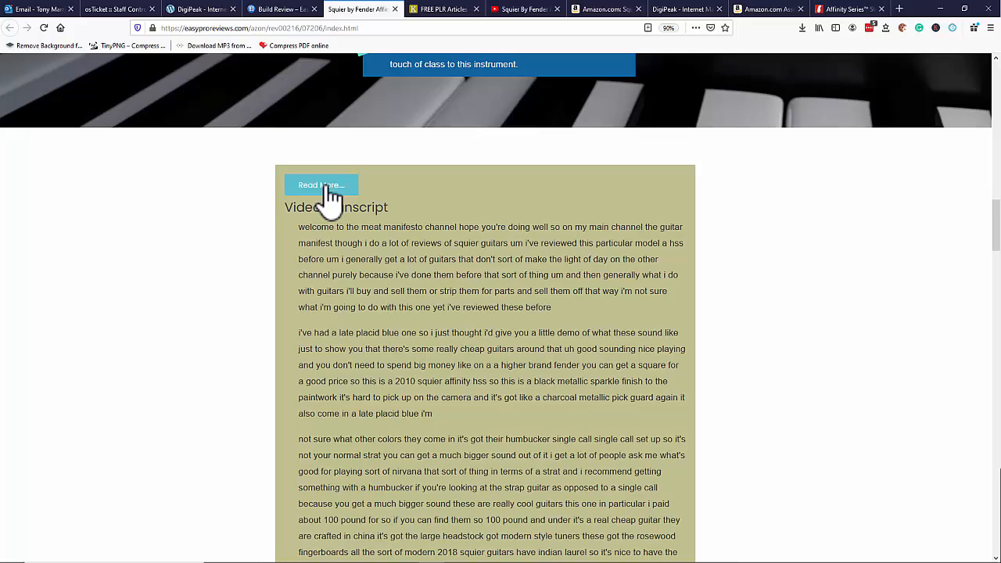
scroll(469, 258, "down", 15)
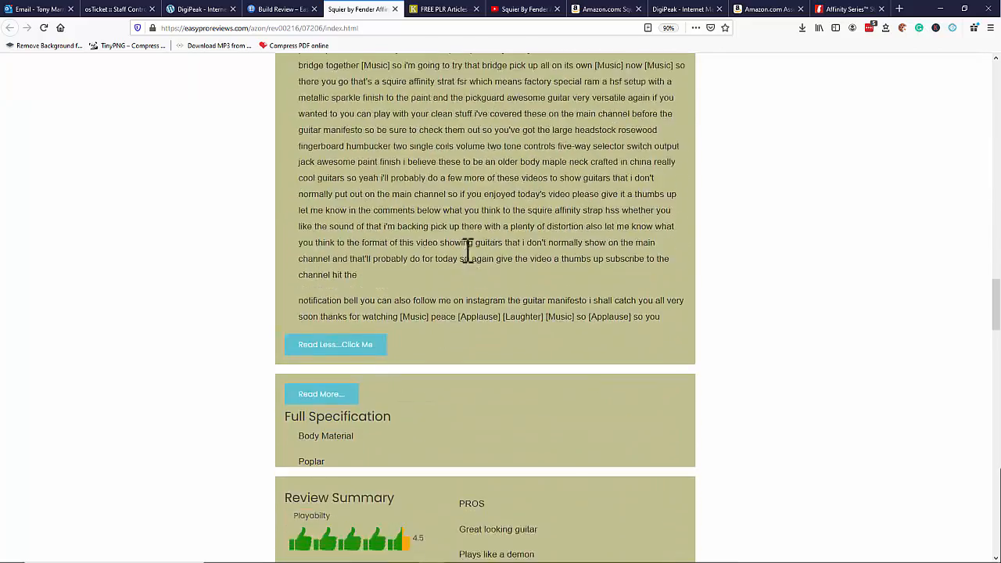
scroll(467, 250, "up", 15)
left_click(315, 87)
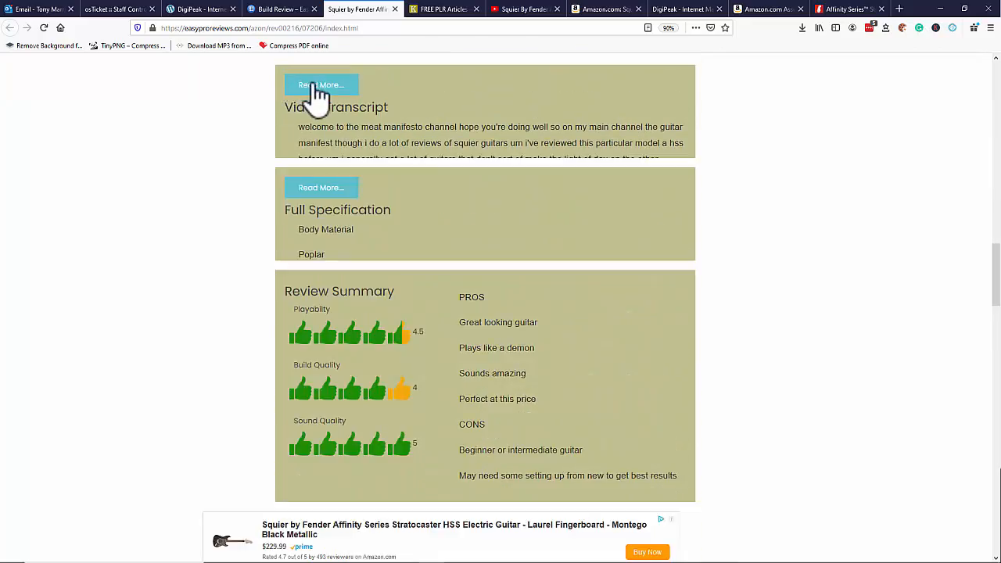
Expand the Full Specification section, look through its entries, and collapse it again
scroll(364, 183, "down", 1)
left_click(330, 145)
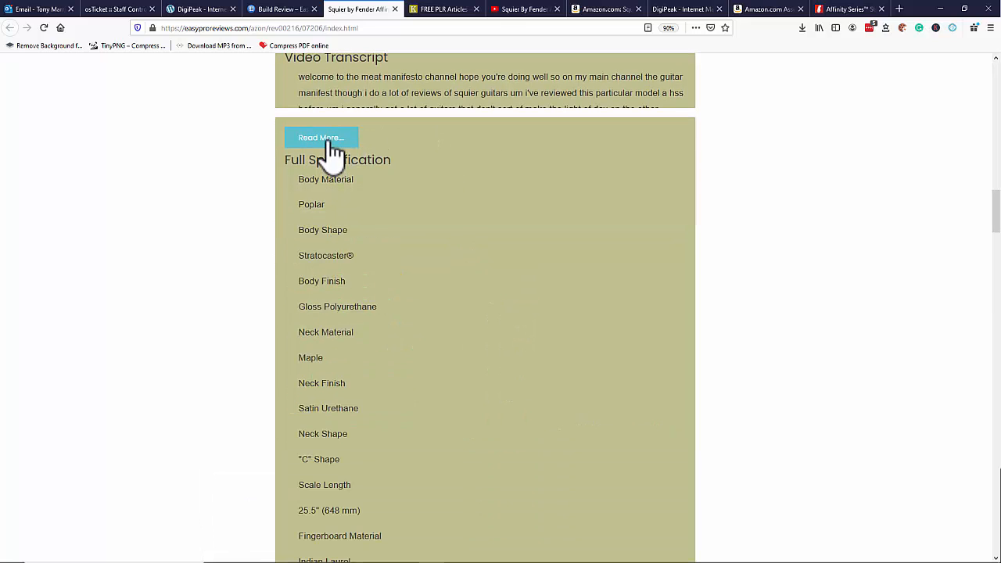
scroll(380, 223, "down", 5)
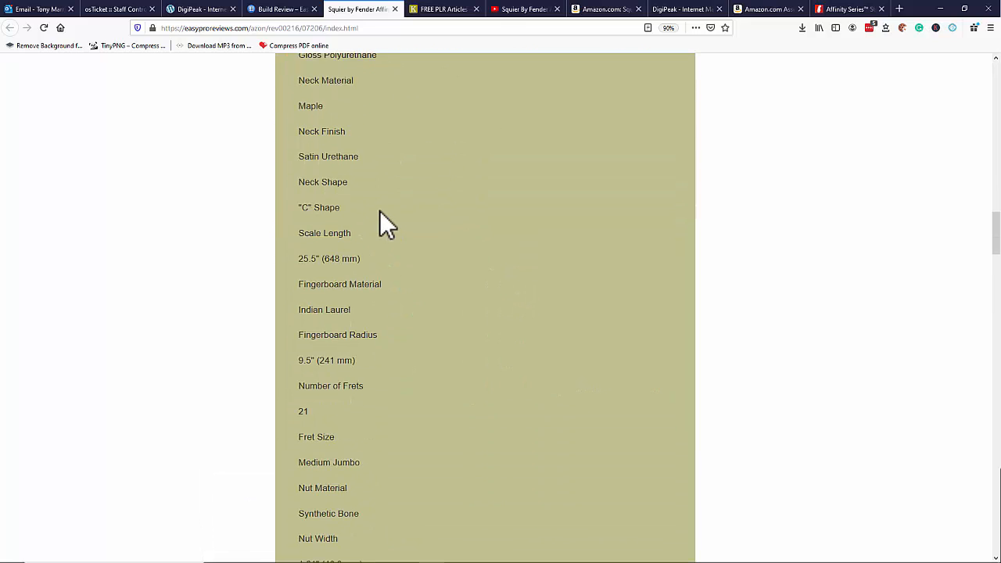
scroll(379, 211, "down", 17)
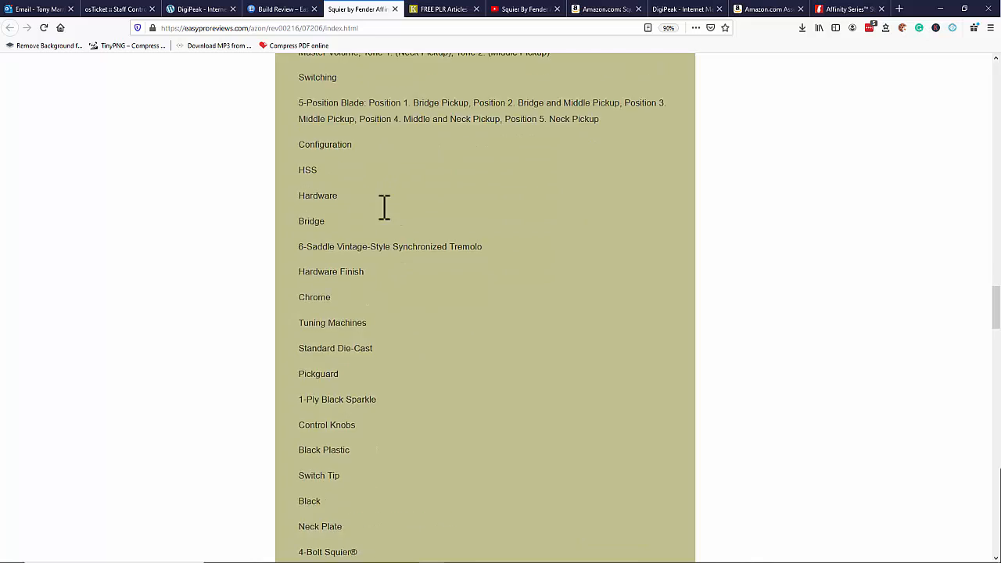
scroll(368, 211, "up", 20)
left_click(317, 189)
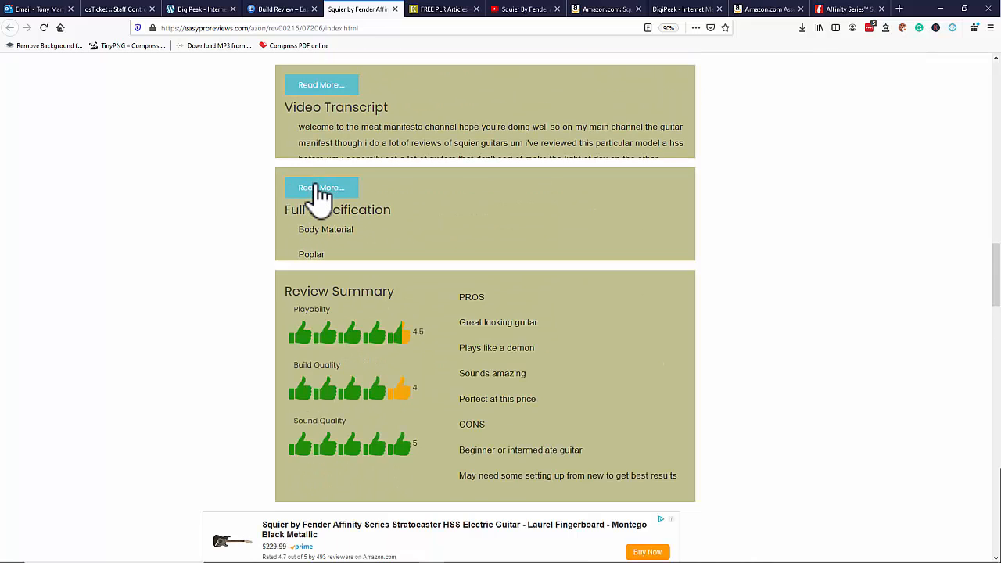
Check the Review Summary, second product ad, both guitar articles and footer links, and return to the start of the review page
scroll(458, 194, "down", 3)
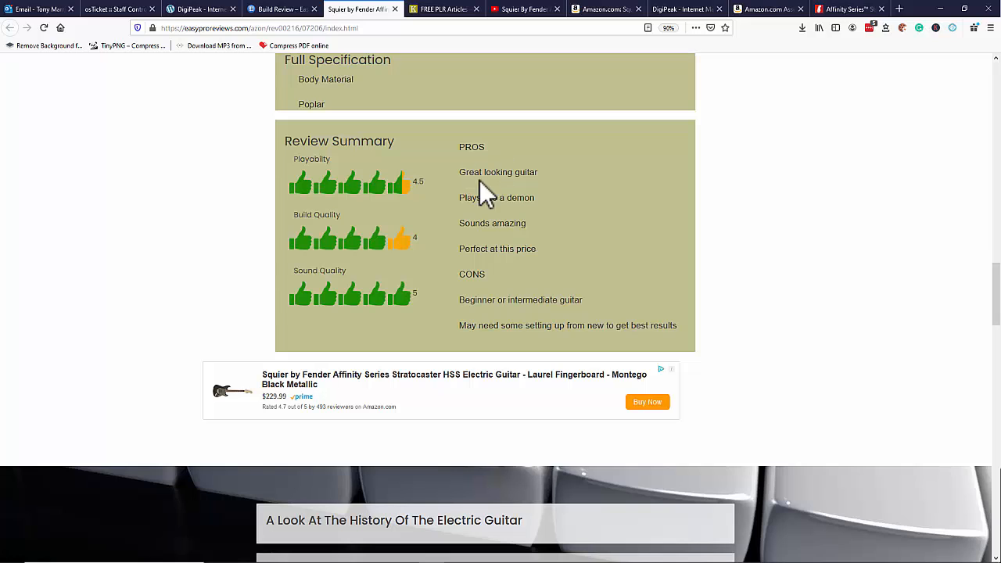
scroll(347, 297, "down", 2)
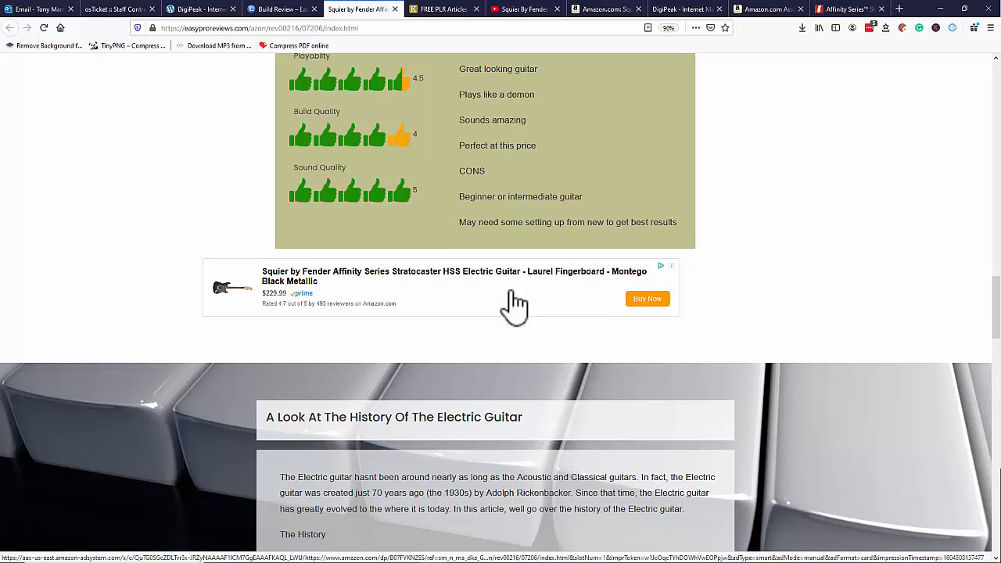
scroll(510, 301, "down", 5)
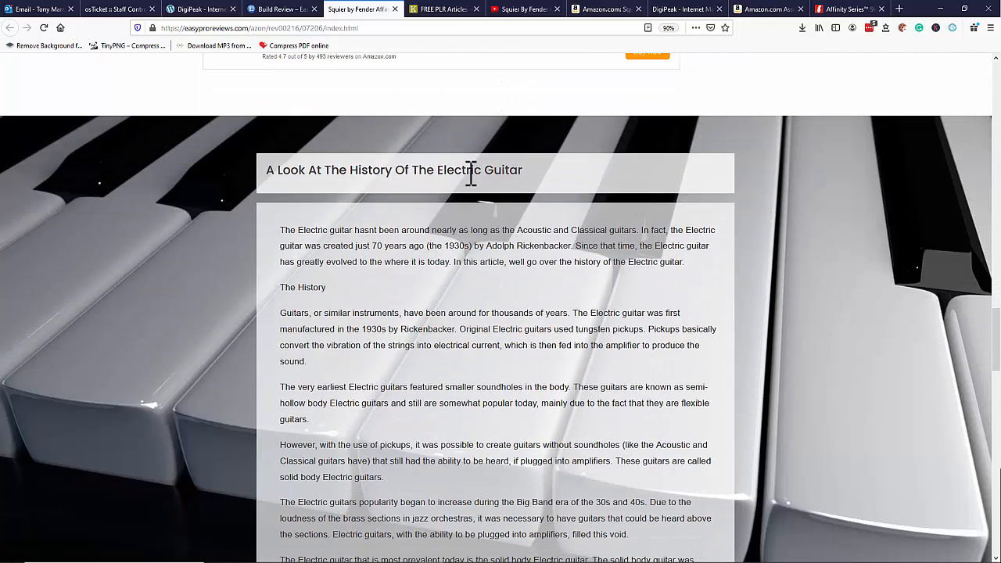
scroll(496, 197, "down", 20)
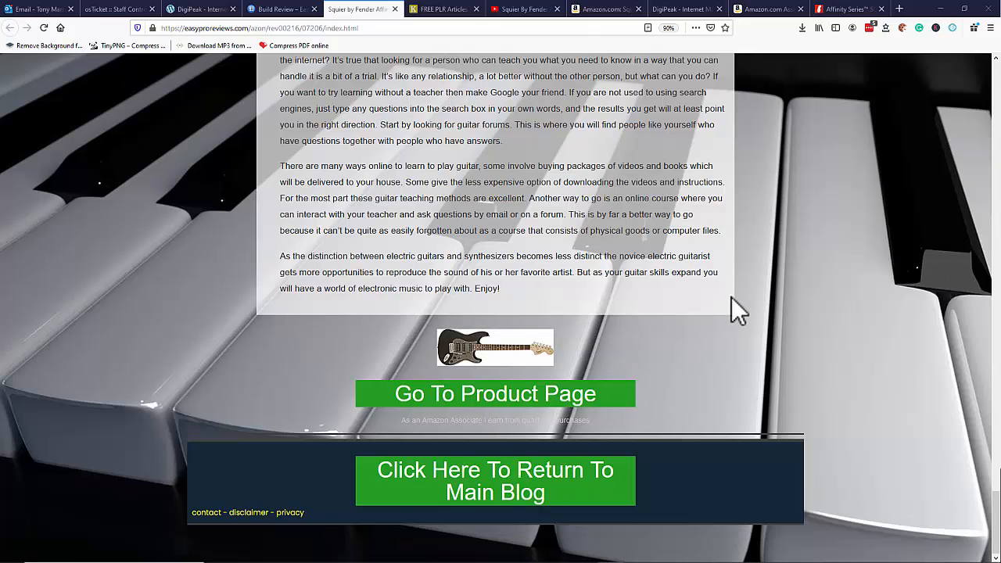
scroll(685, 304, "up", 20)
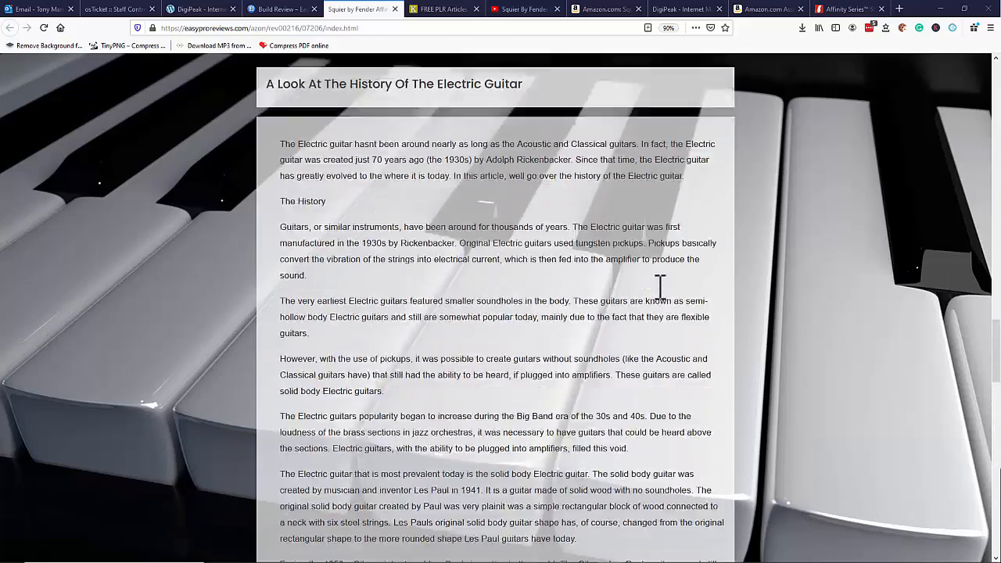
scroll(661, 295, "up", 10)
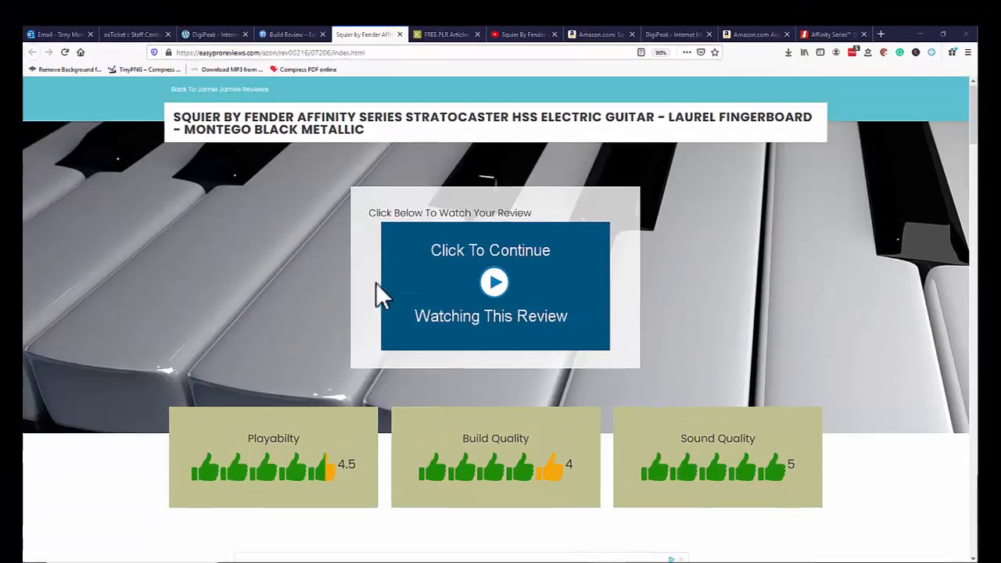